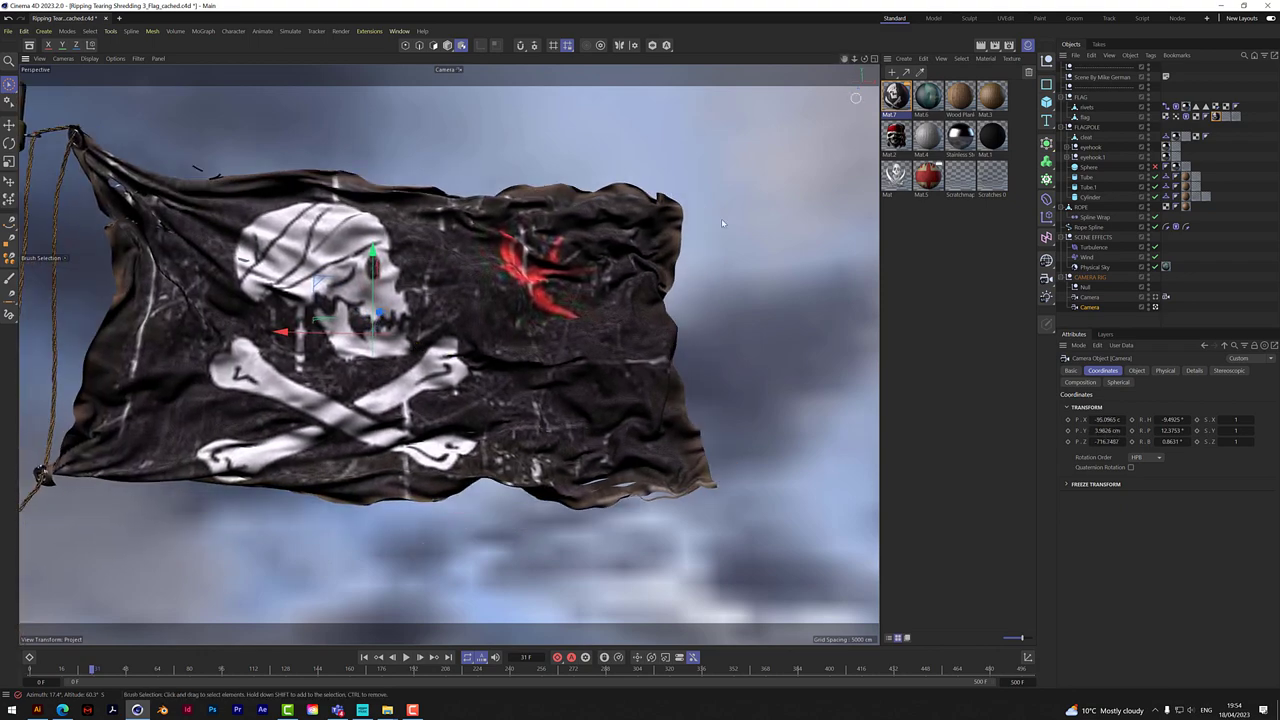
Play the pirate flag animation in stages and examine how the cloth tears up close and as a whole
click(406, 657)
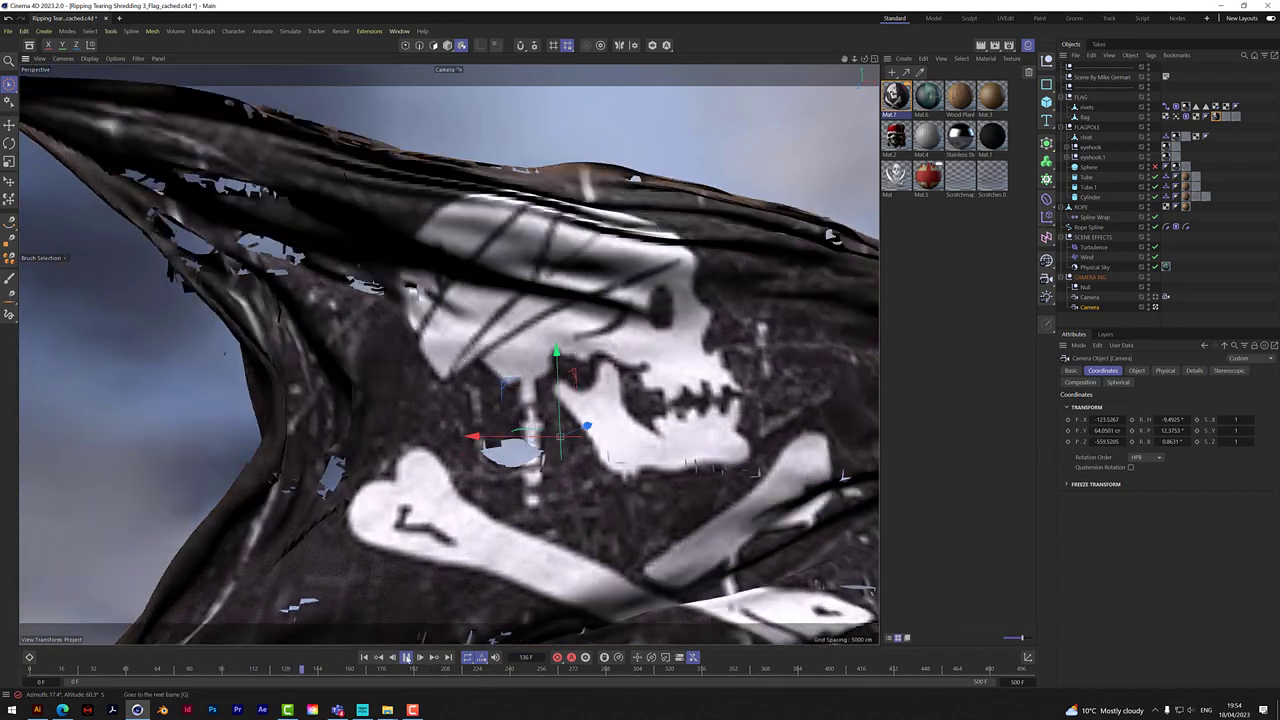
click(406, 657)
alt+middle_drag(417, 296, 583, 352)
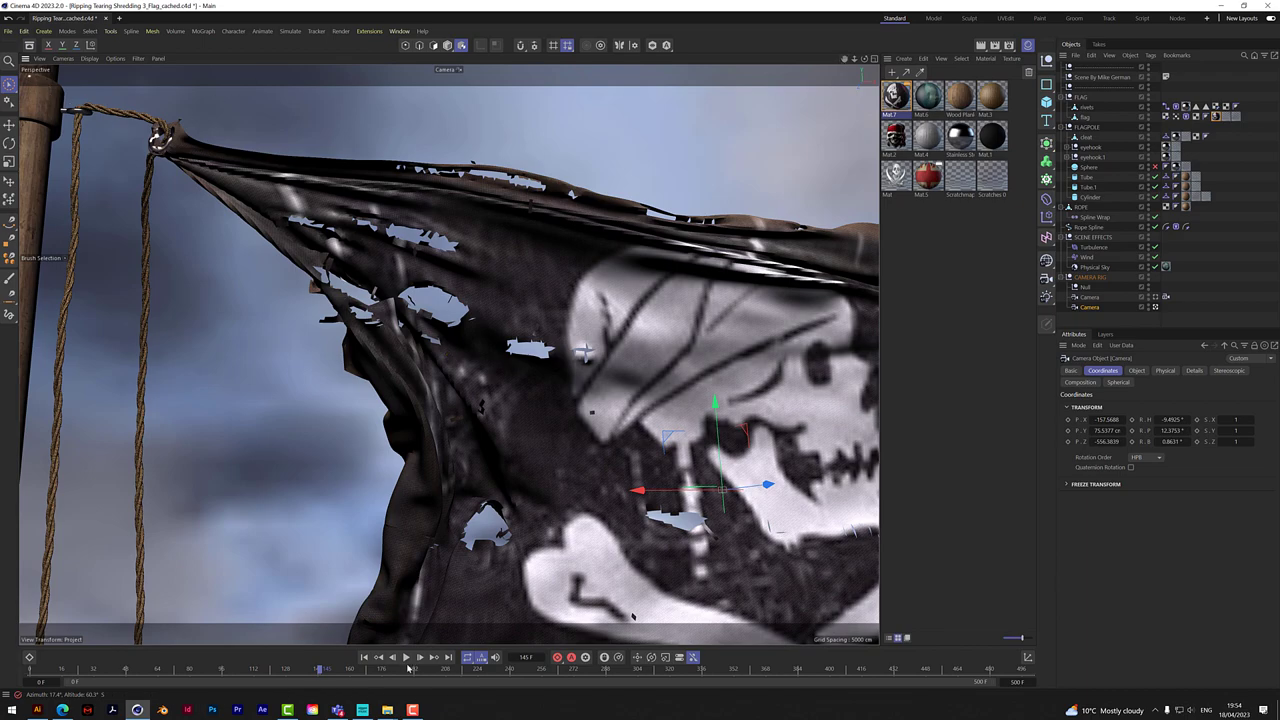
click(406, 657)
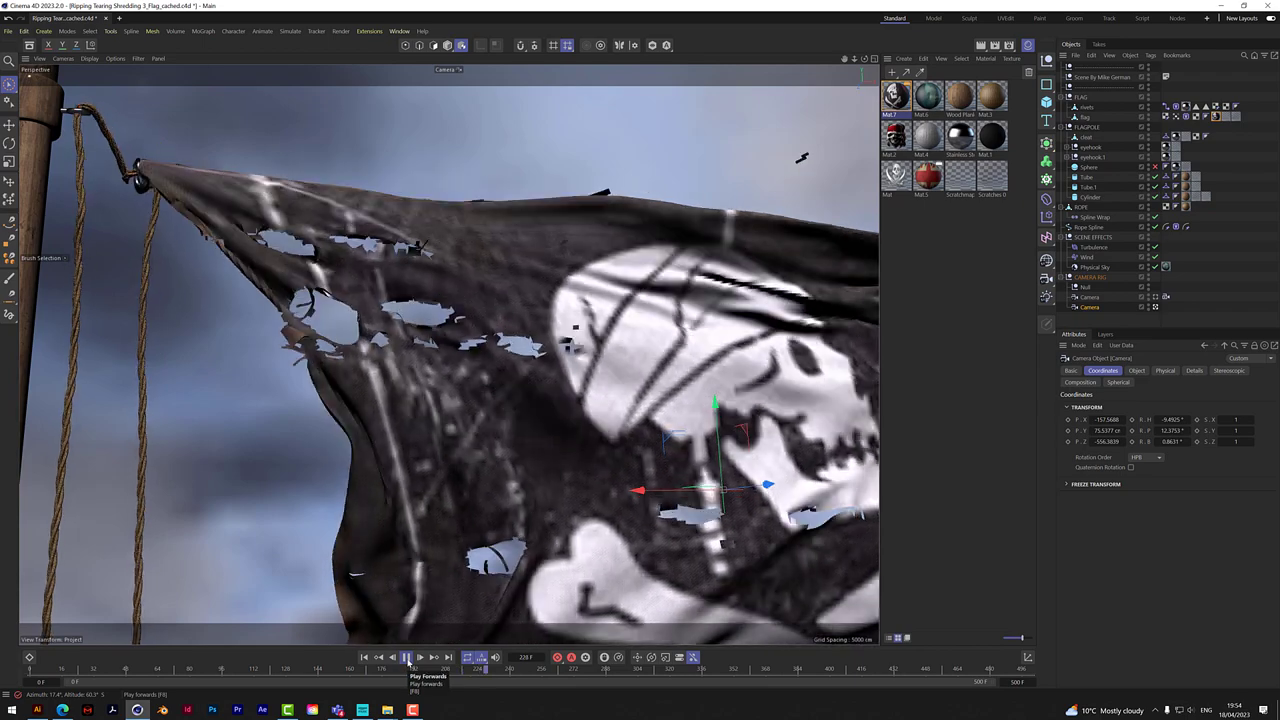
click(406, 657)
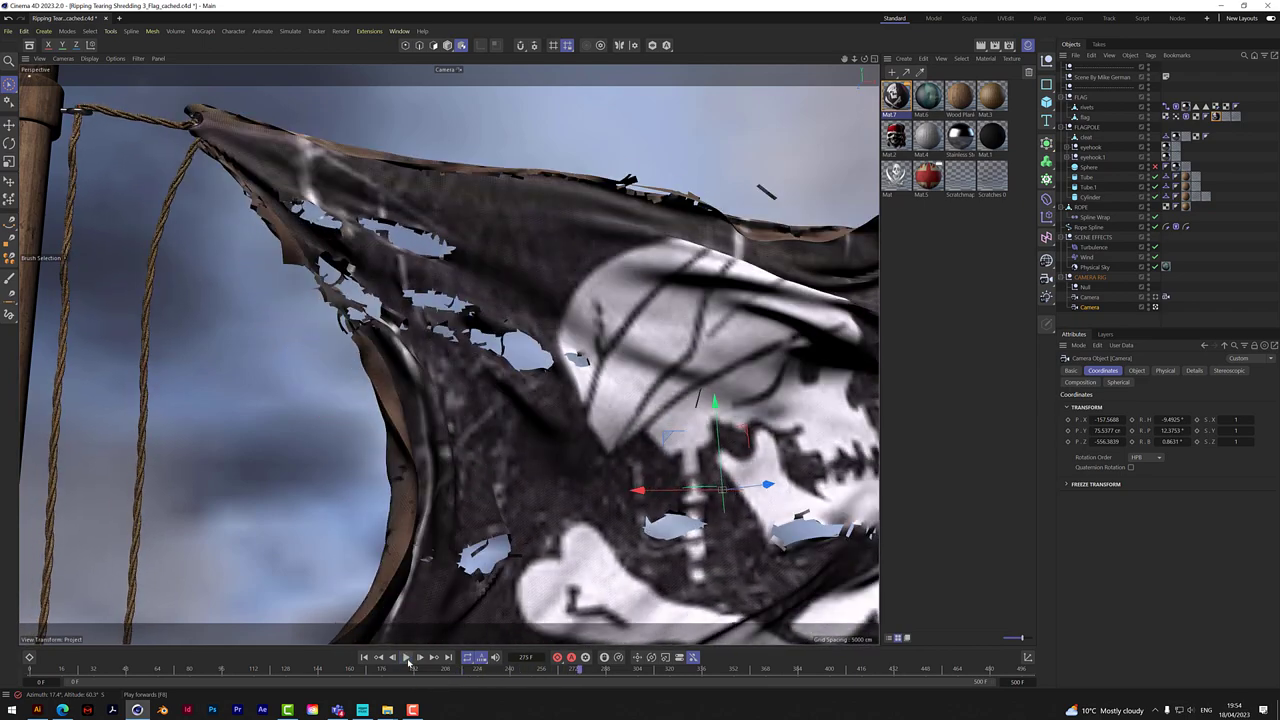
mouse_move(864, 58)
mouse_down()
mouse_move(716, 70)
mouse_move(855, 62)
mouse_up()
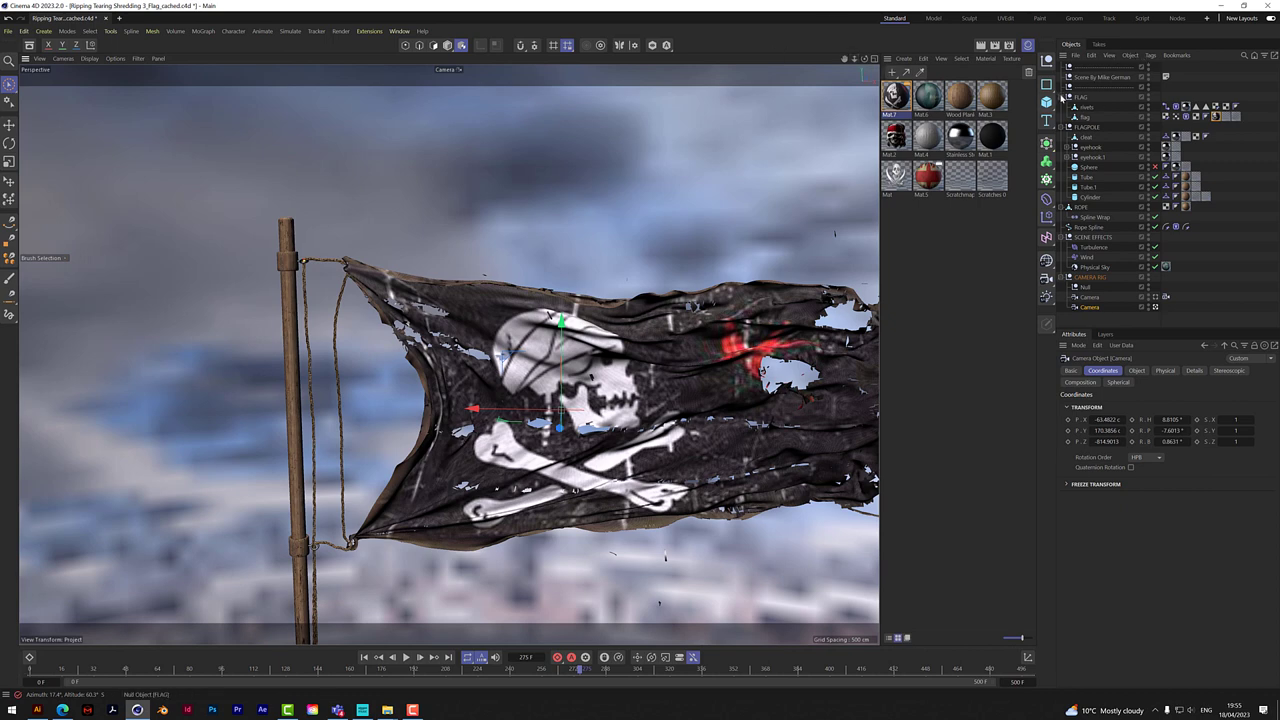
Collapse the flag, flagpole, rope, scene effects and camera rig groups in the object hierarchy and clear the selection
click(1063, 97)
click(1063, 107)
click(1063, 127)
click(1063, 137)
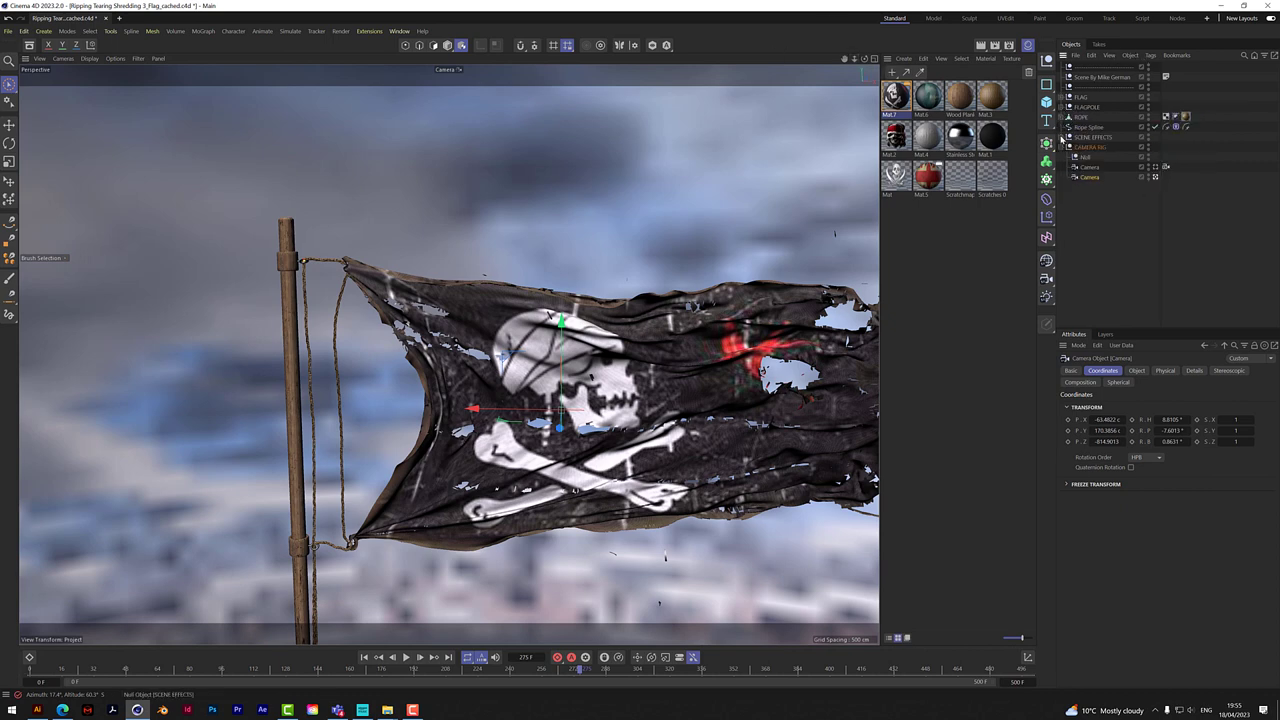
click(1063, 137)
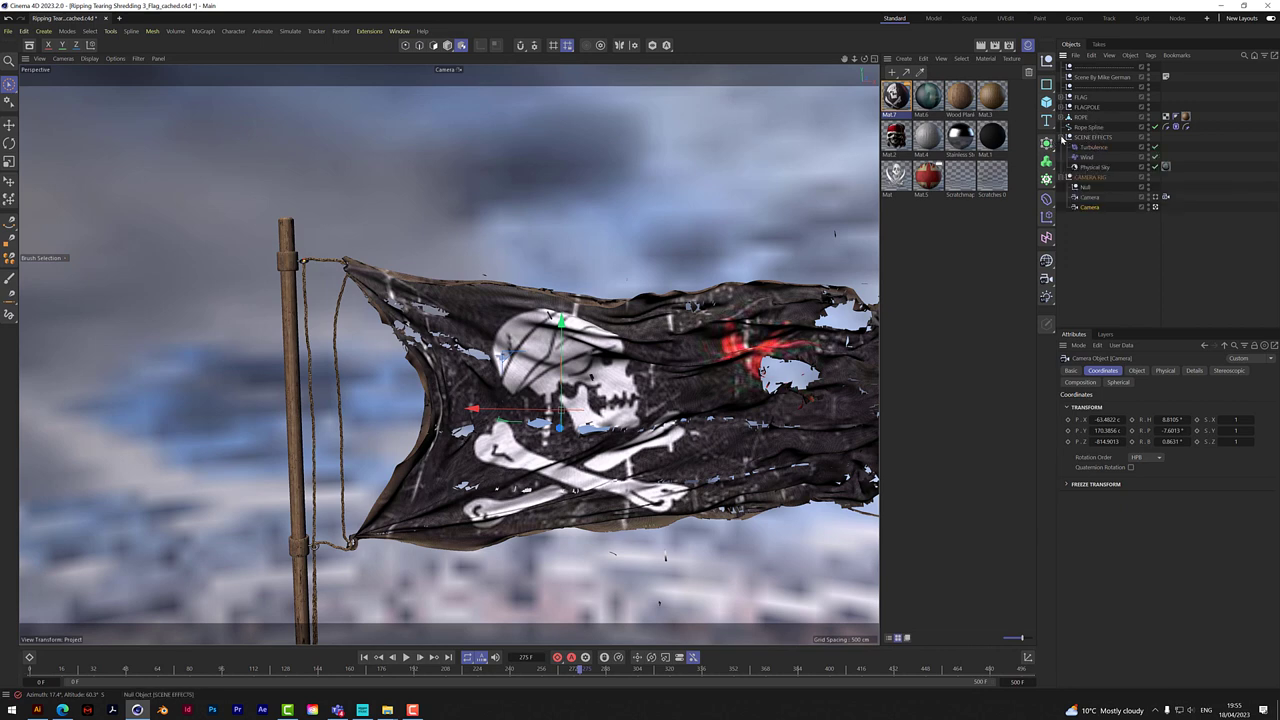
click(1063, 137)
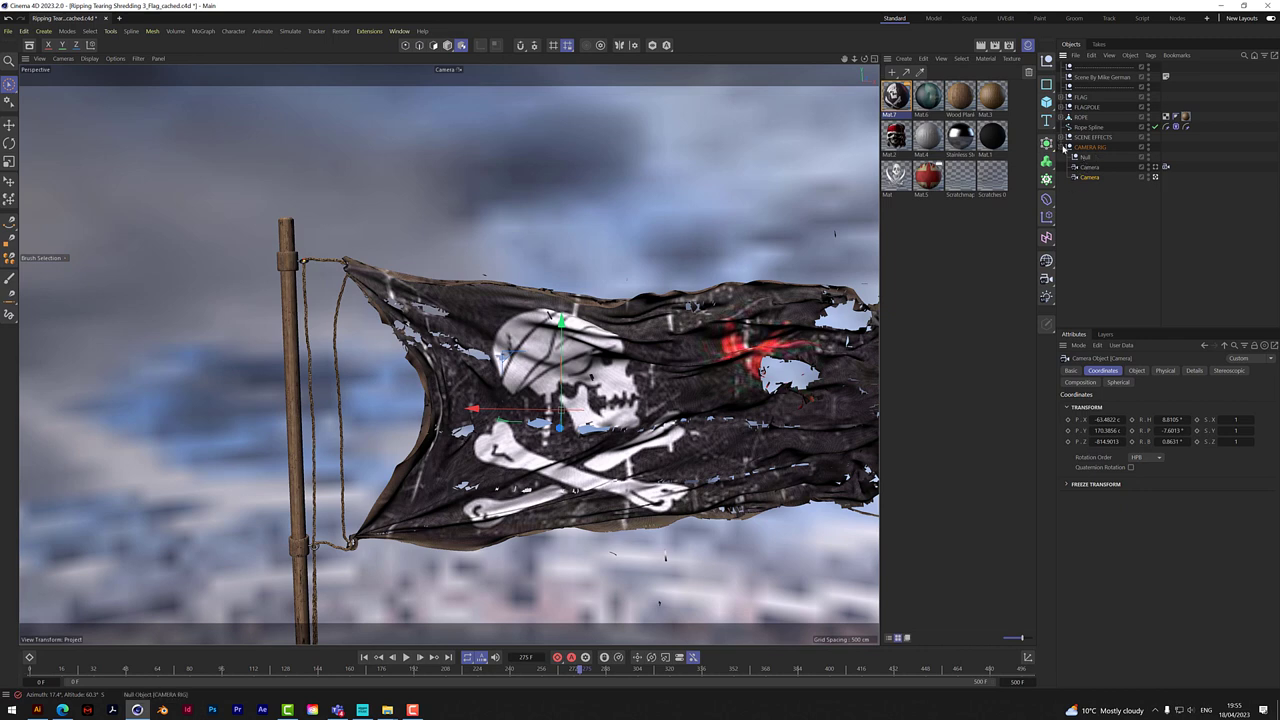
click(1063, 147)
click(1074, 206)
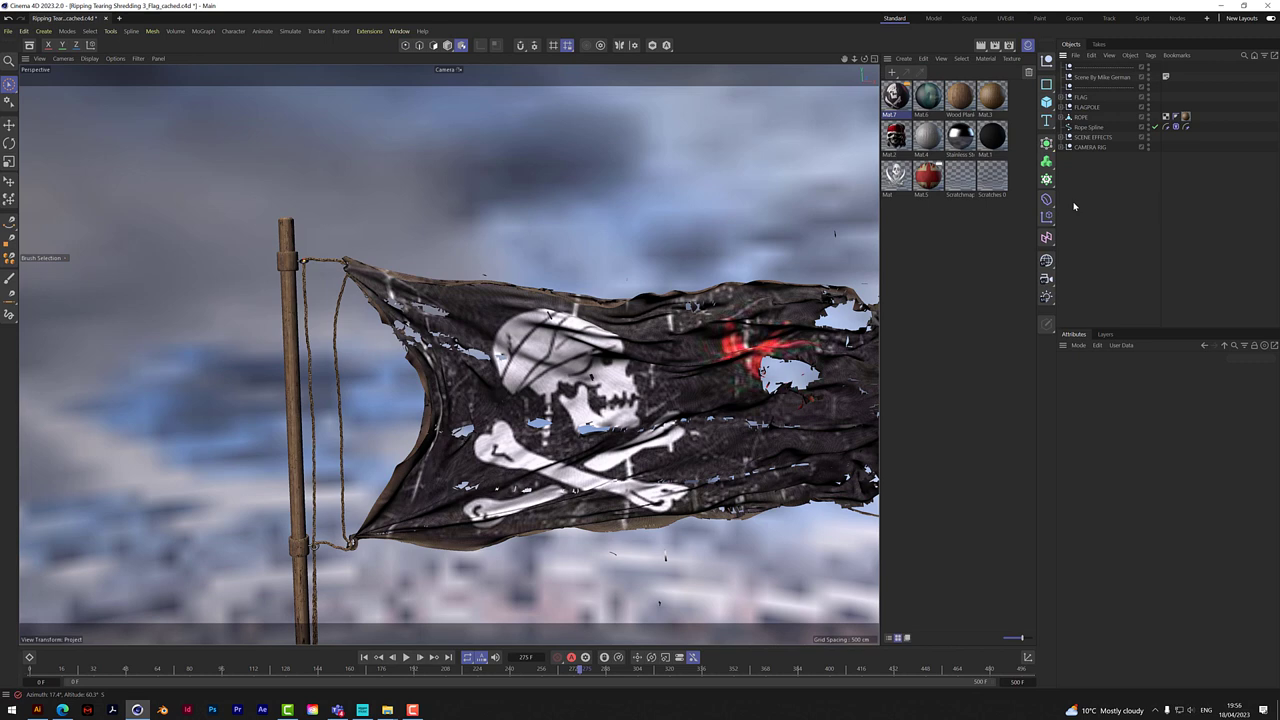
Create a new project and add a cylinder with a 2 cm radius and 403 cm height as the flagpole
click(118, 18)
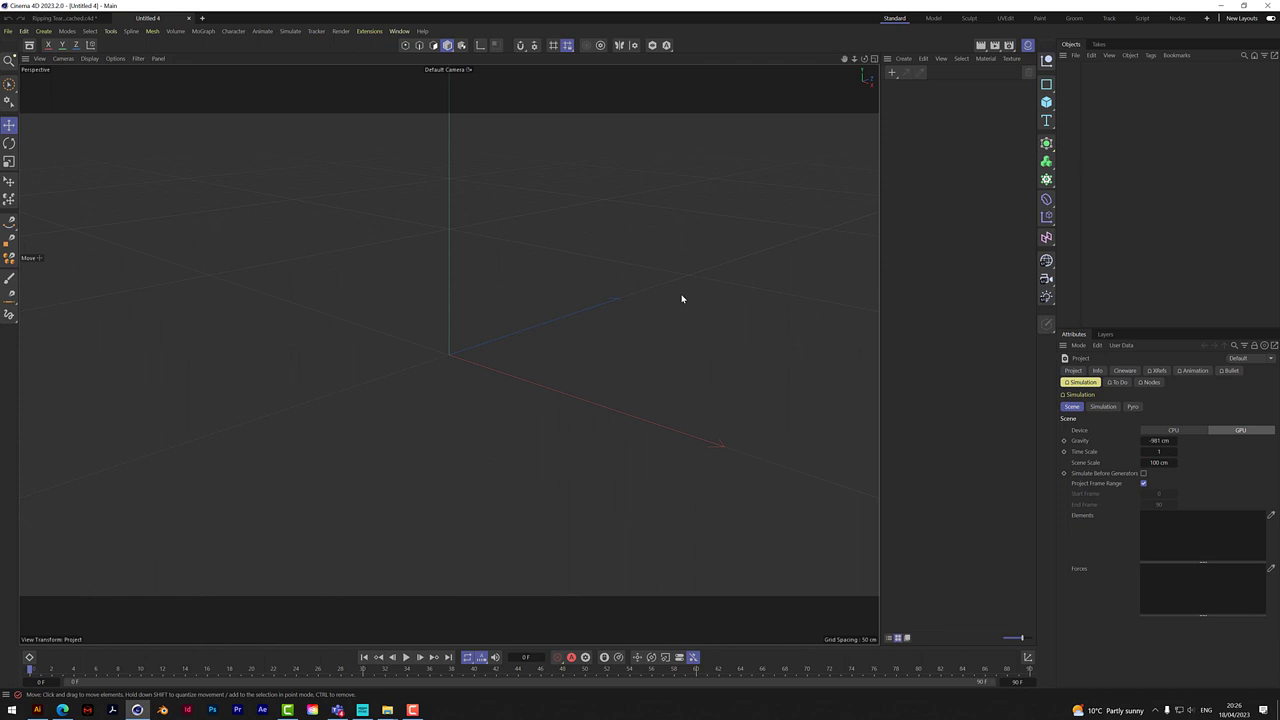
click(1046, 101)
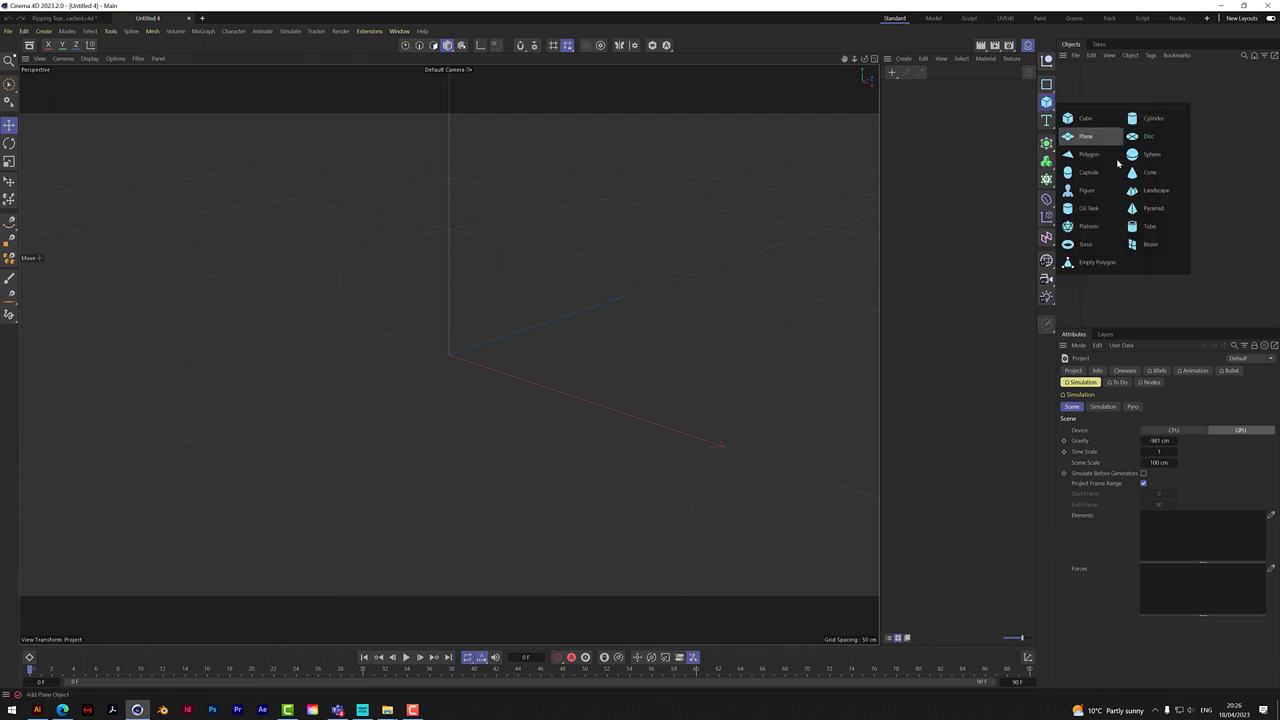
click(1153, 120)
drag(1142, 397, 1245, 405)
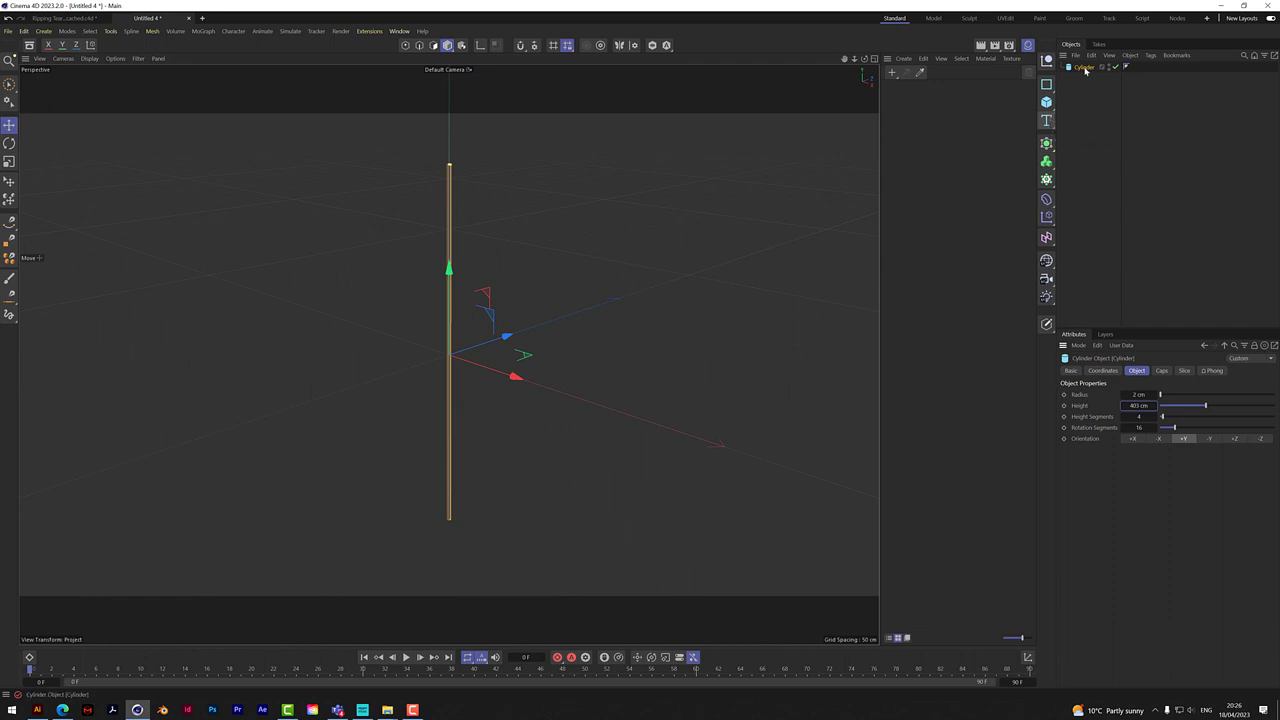
Duplicate the pole cylinder as a collar with 3 cm radius and 10 cm height, raised to near the pole's top
ctrl+drag(1085, 68, 1082, 82)
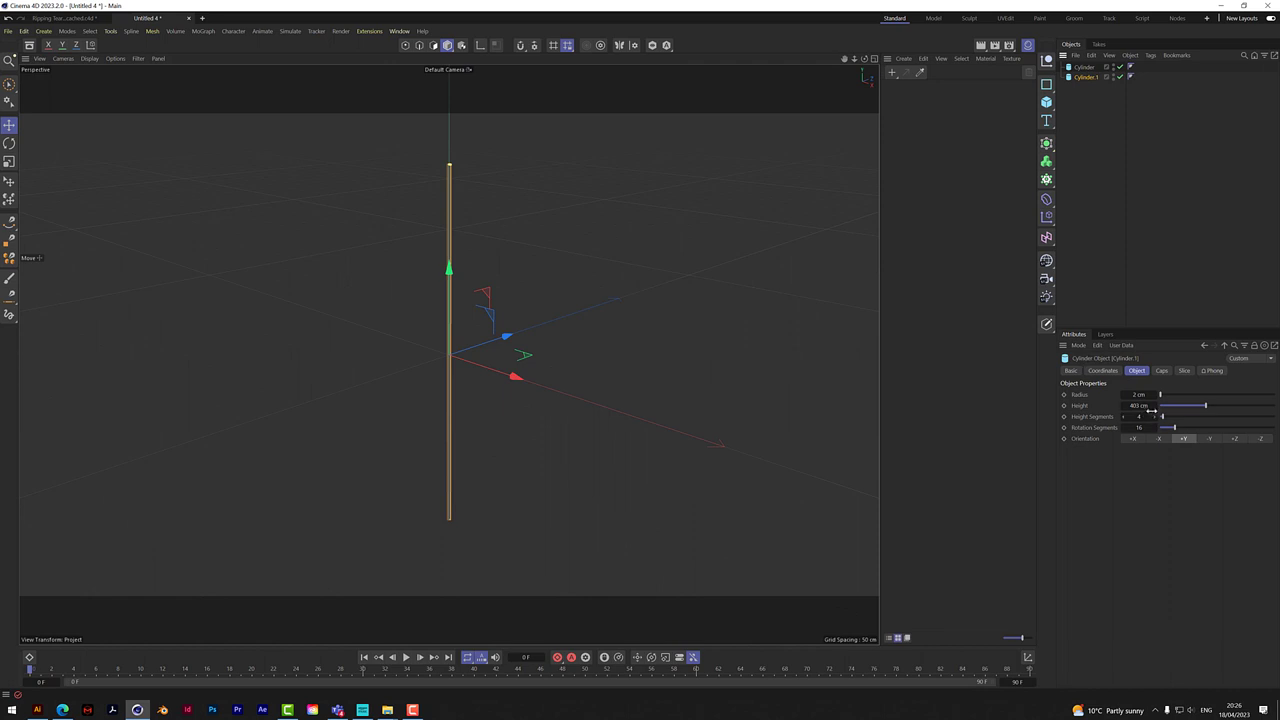
drag(1155, 405, 1110, 405)
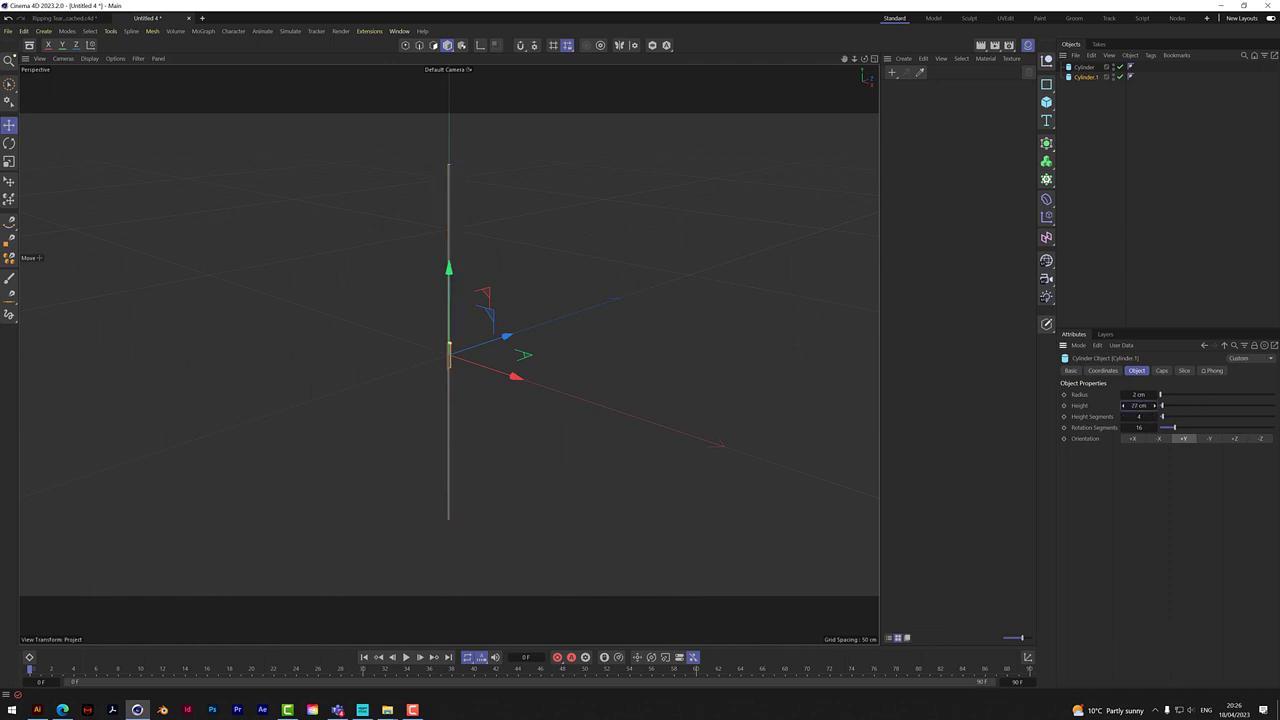
double_click(1155, 395)
text(3)
key(Return)
drag(448, 268, 448, 91)
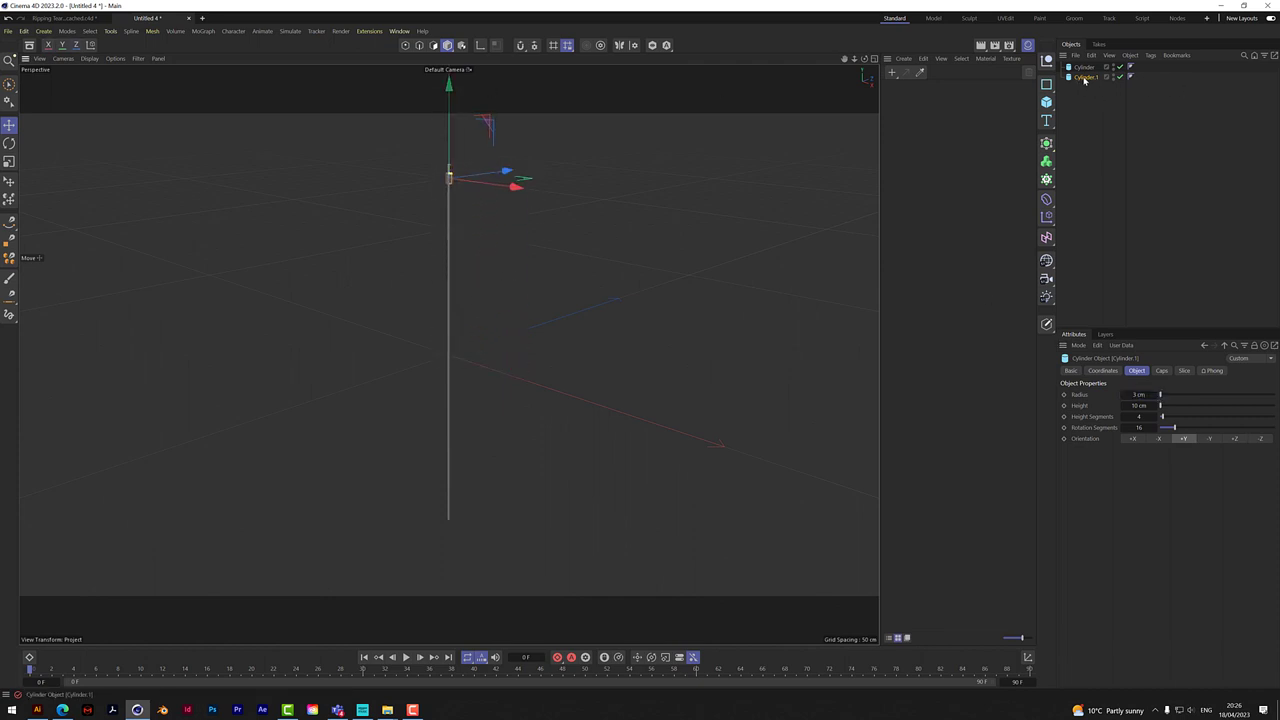
Duplicate the collar and move the copy down to around the middle of the pole
ctrl+drag(1085, 77, 1085, 88)
drag(453, 93, 474, 223)
click(674, 229)
scroll(448, 231, up, 5)
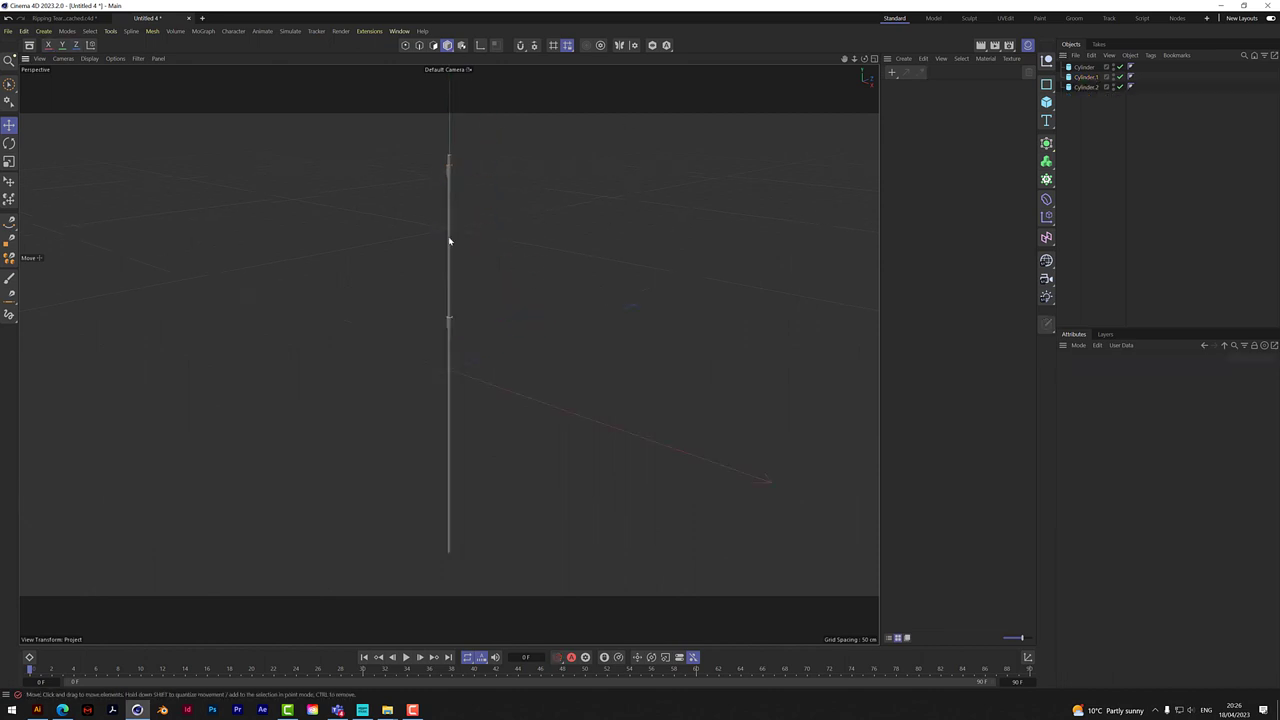
scroll(496, 391, down, 5)
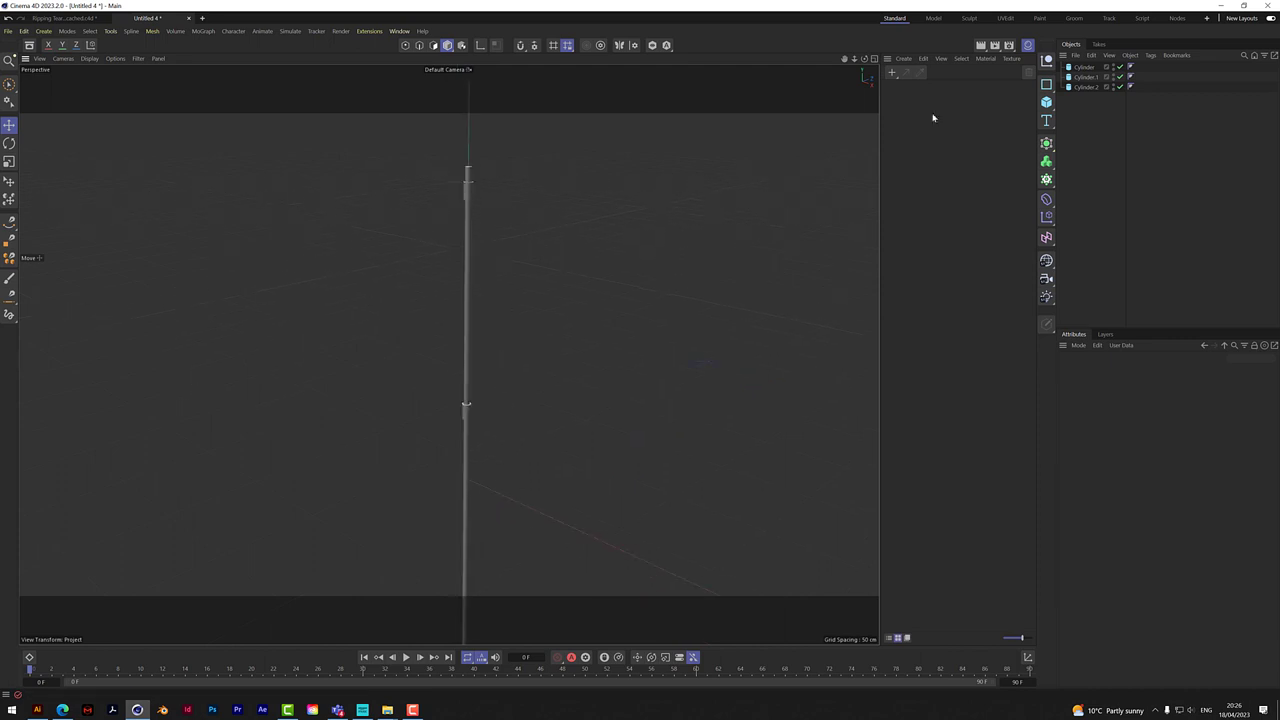
Select both pole collars and open their shared radius value for editing
drag(1080, 94, 1088, 75)
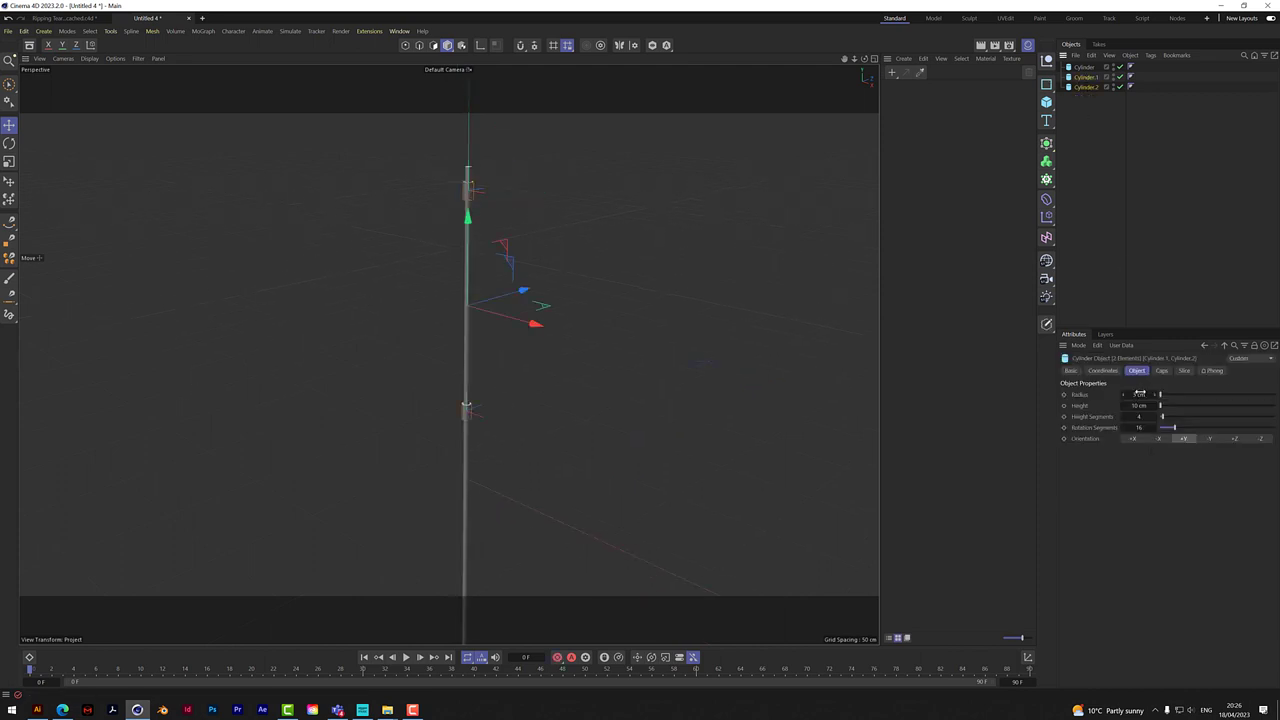
click(1140, 395)
click(597, 262)
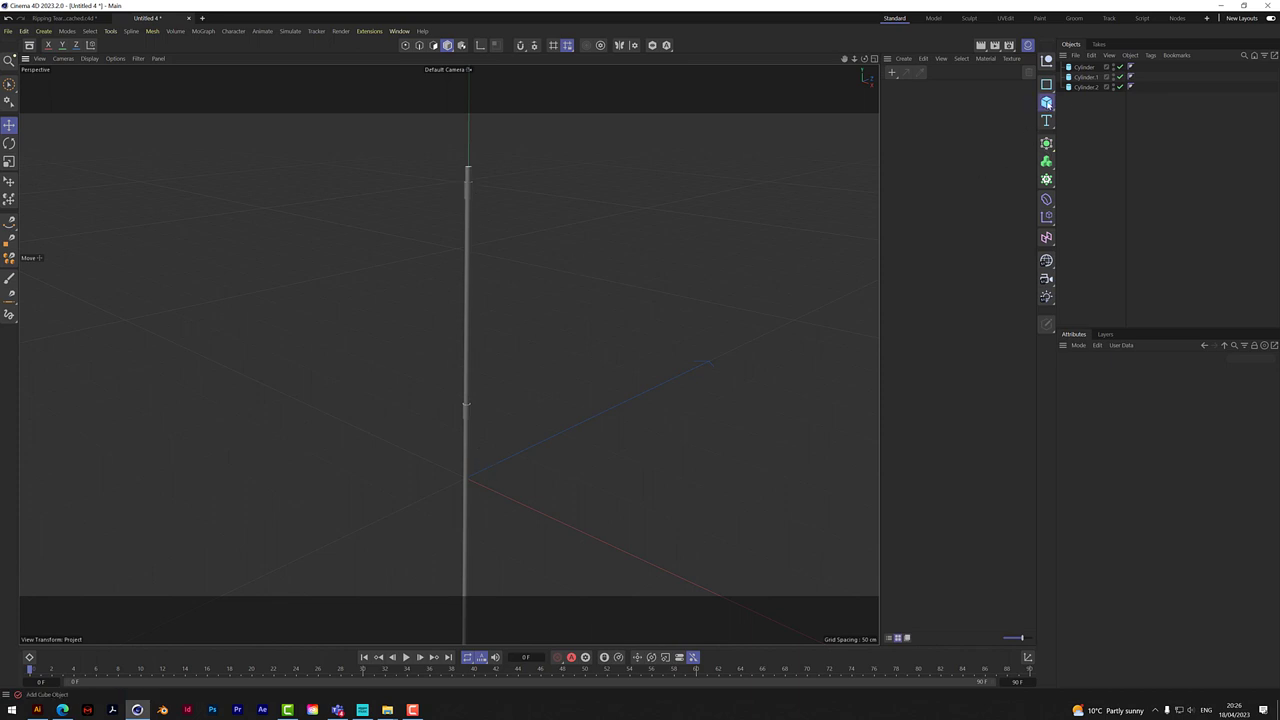
Add a plane with +Z orientation and resize it to about 267 cm wide and 148 cm high
drag(1046, 102, 1085, 136)
click(1243, 441)
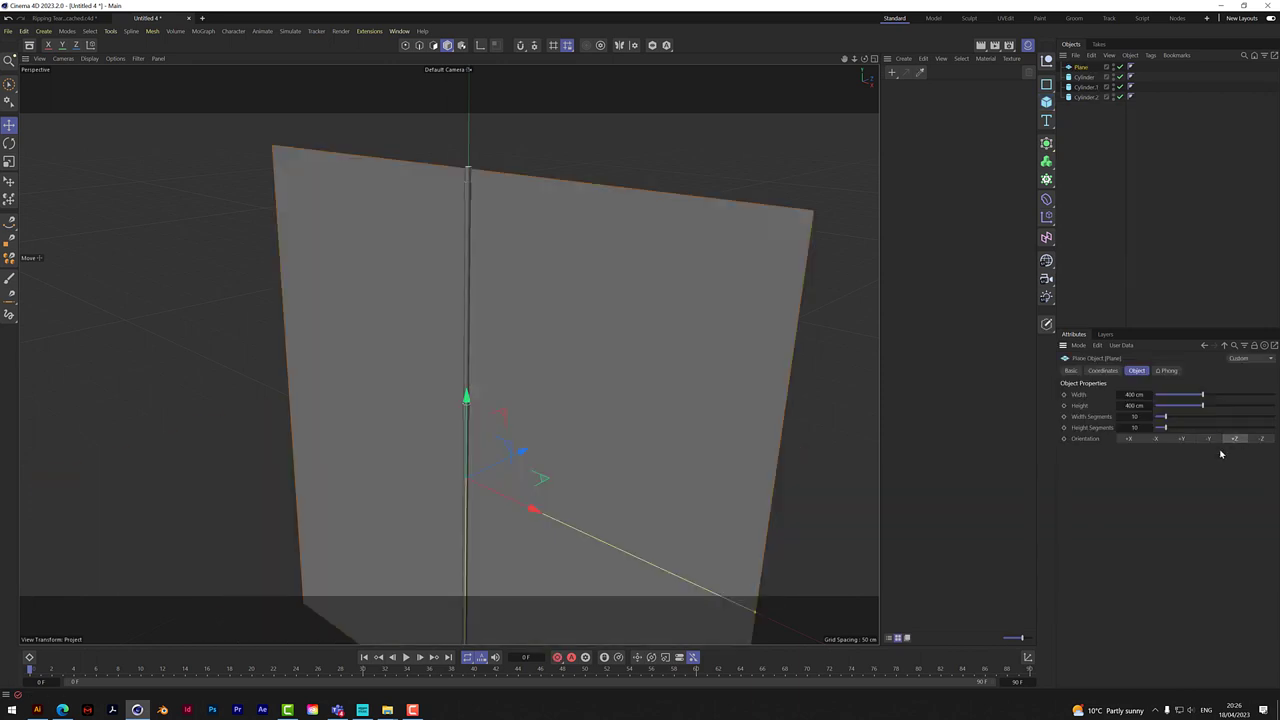
mouse_move(864, 58)
mouse_down()
mouse_move(880, 60)
mouse_move(848, 60)
mouse_up()
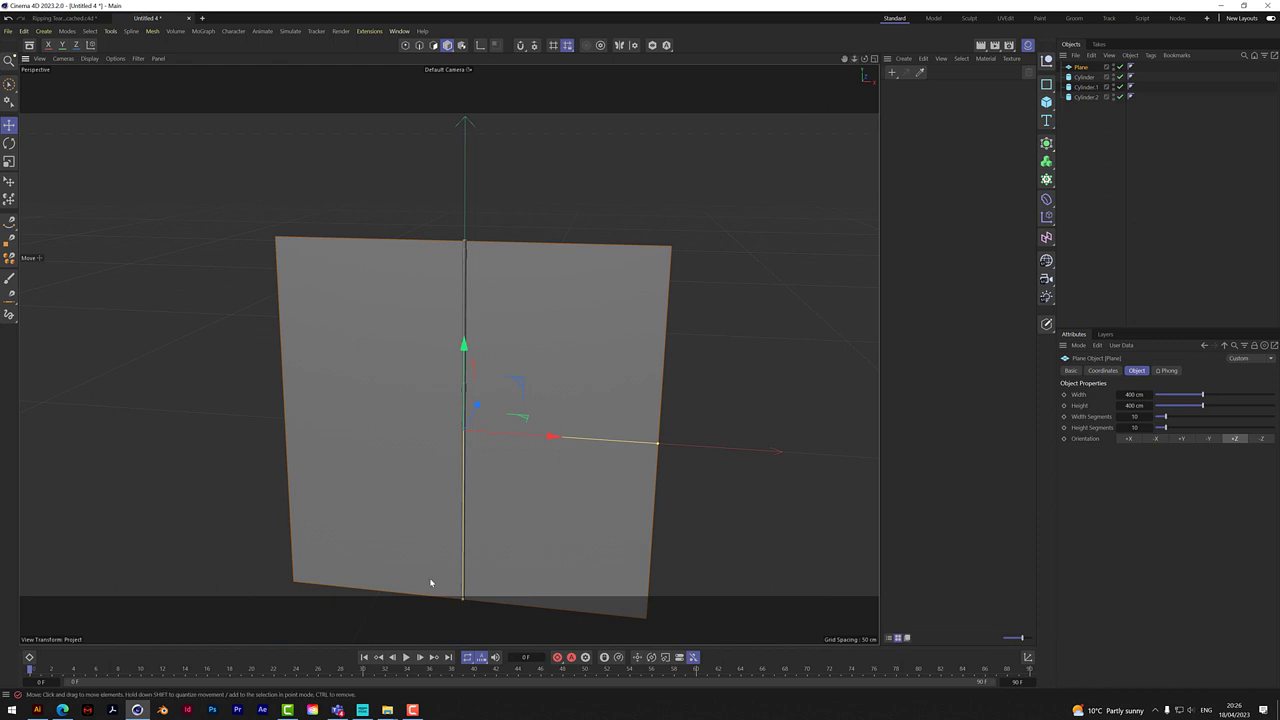
drag(463, 605, 463, 494)
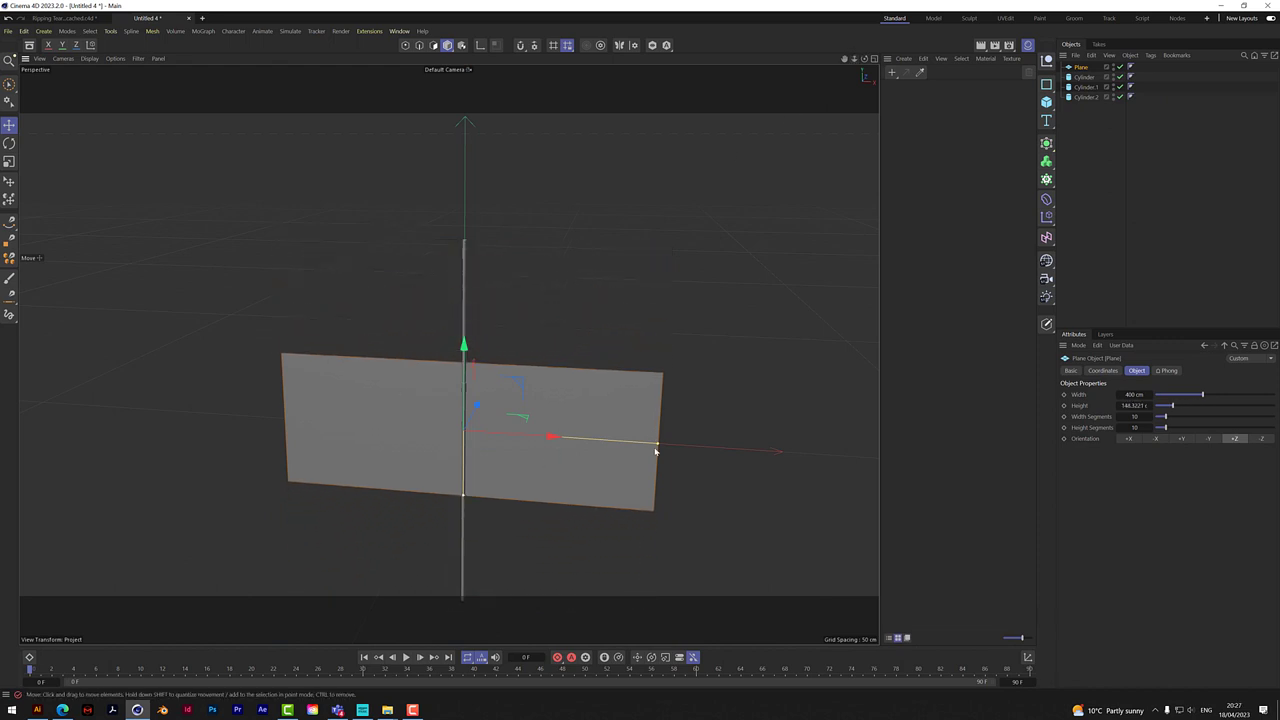
drag(657, 446, 680, 424)
Move the plane beside the pole between the two collars and refine its size to about 258 by 146 cm
drag(602, 349, 603, 234)
alt+drag(431, 270, 539, 245)
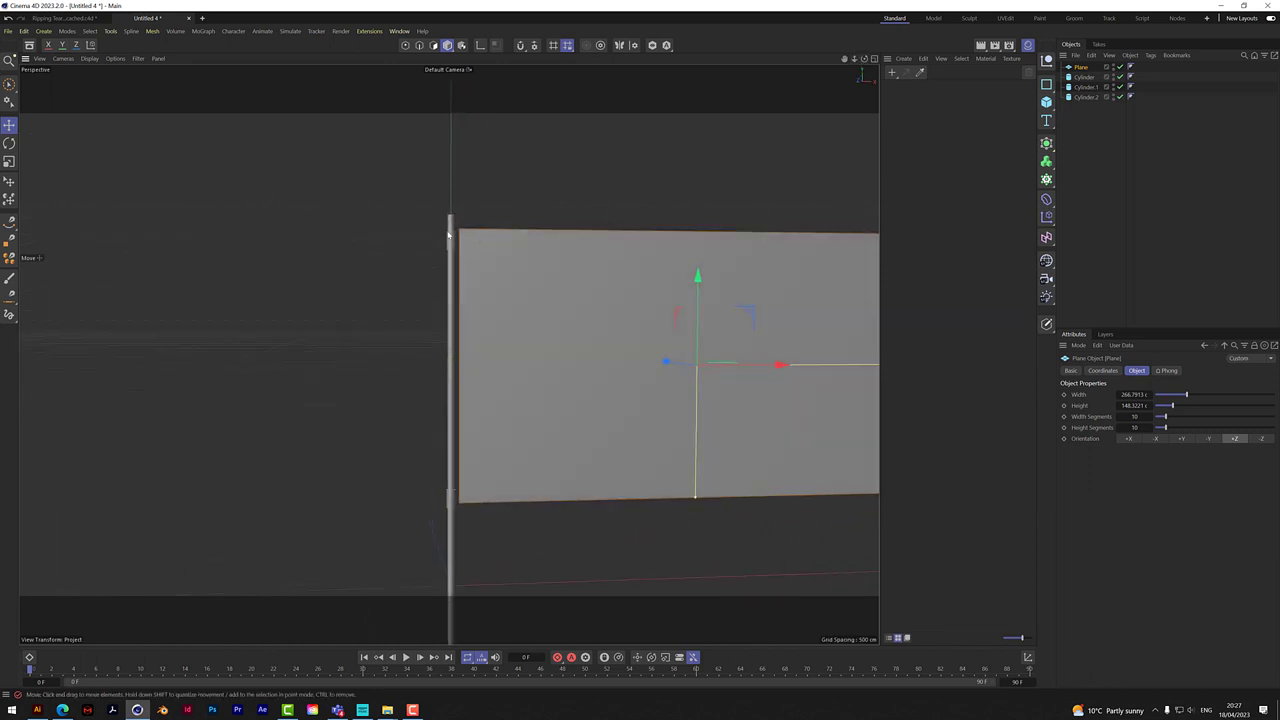
drag(843, 60, 446, 354)
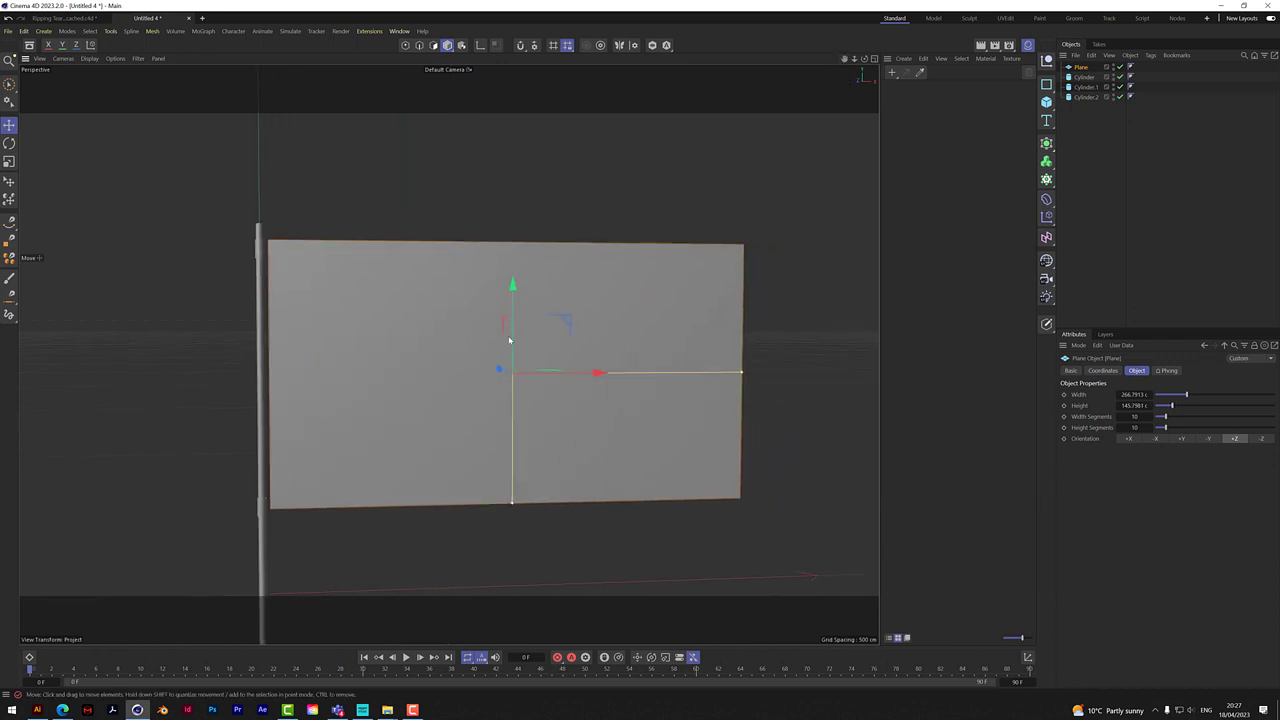
drag(510, 286, 514, 286)
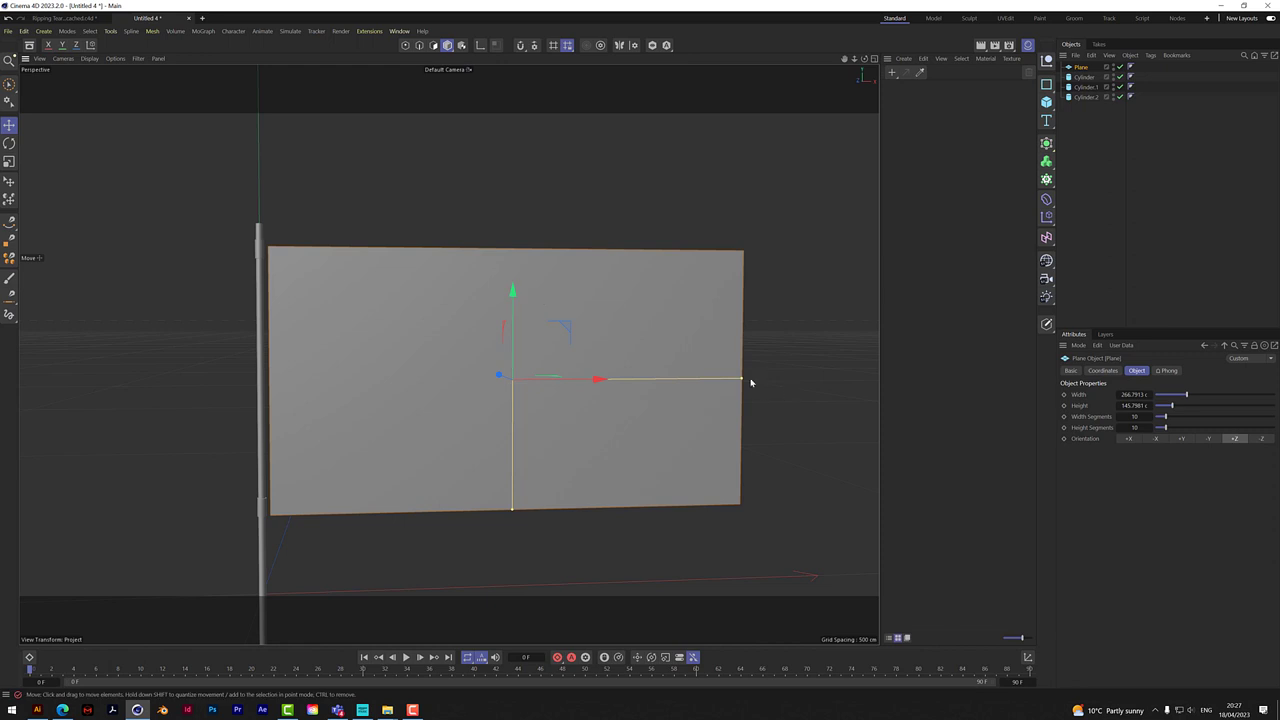
drag(740, 378, 723, 393)
drag(599, 379, 589, 377)
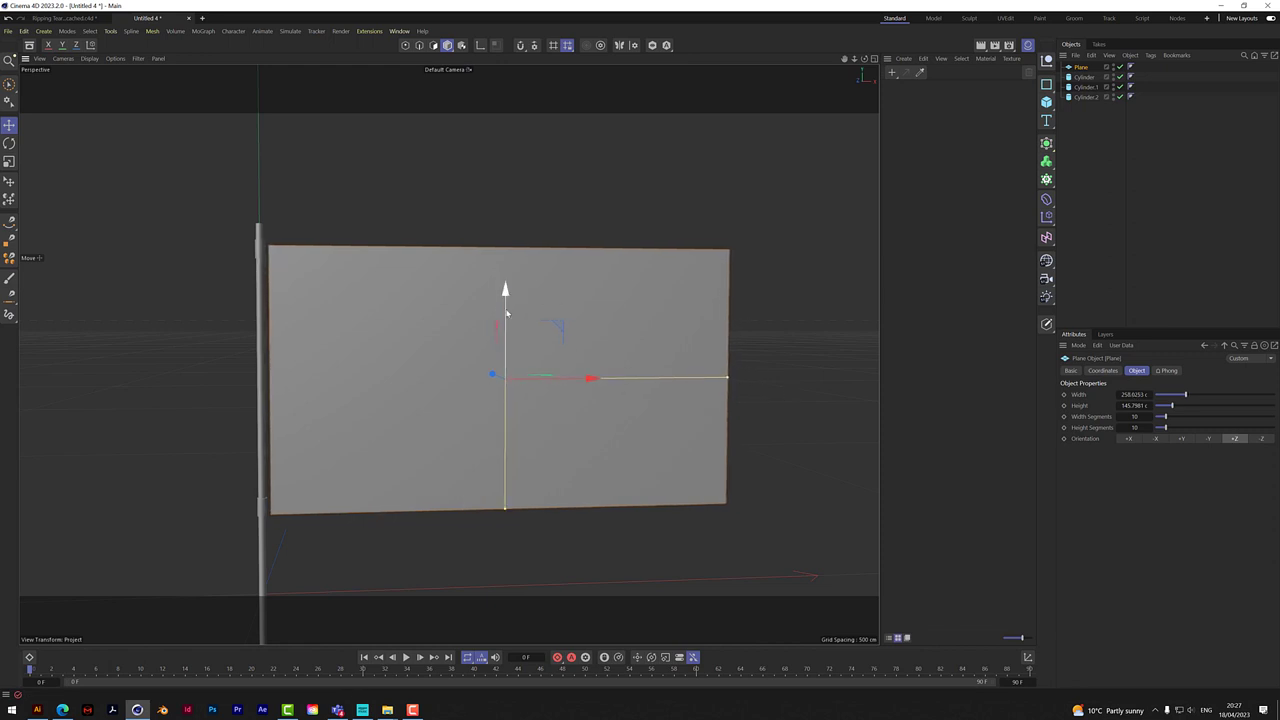
Display polygon lines over the shaded viewport with the flag plane selected
click(808, 271)
click(703, 281)
click(89, 58)
click(111, 106)
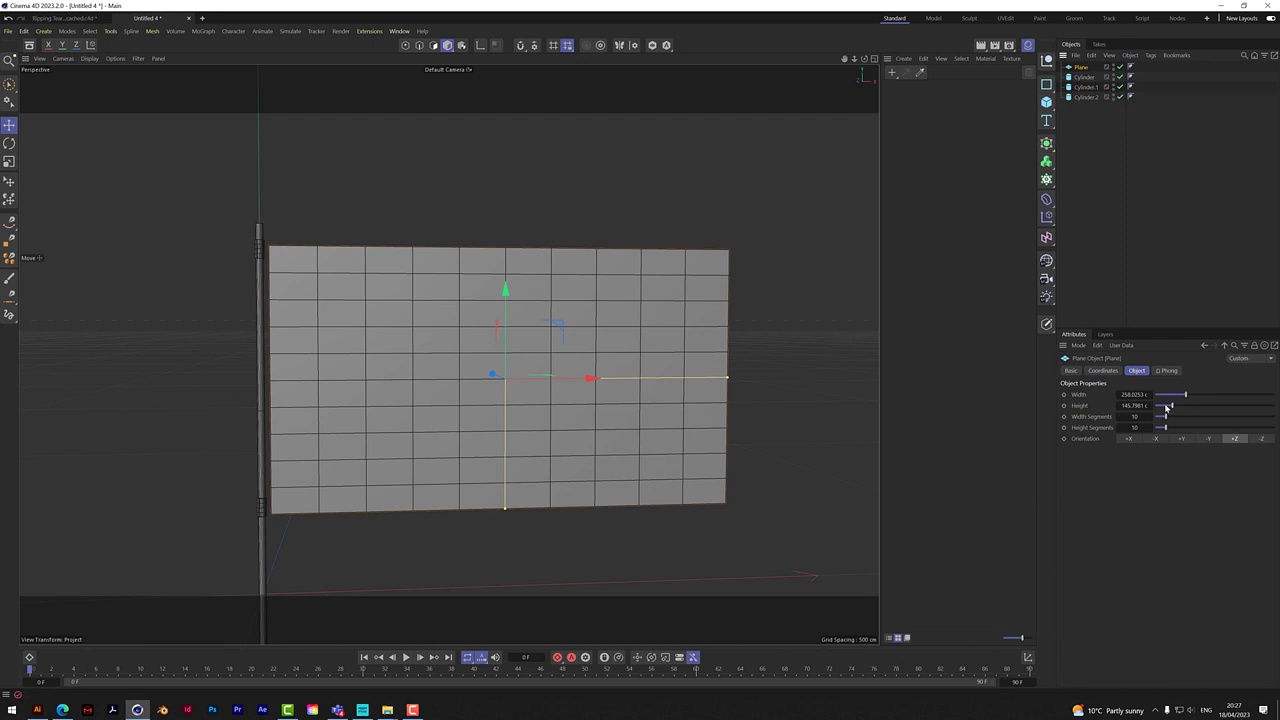
Set the flag plane's width segments to 200 and its height segments to 100
drag(1148, 416, 1240, 416)
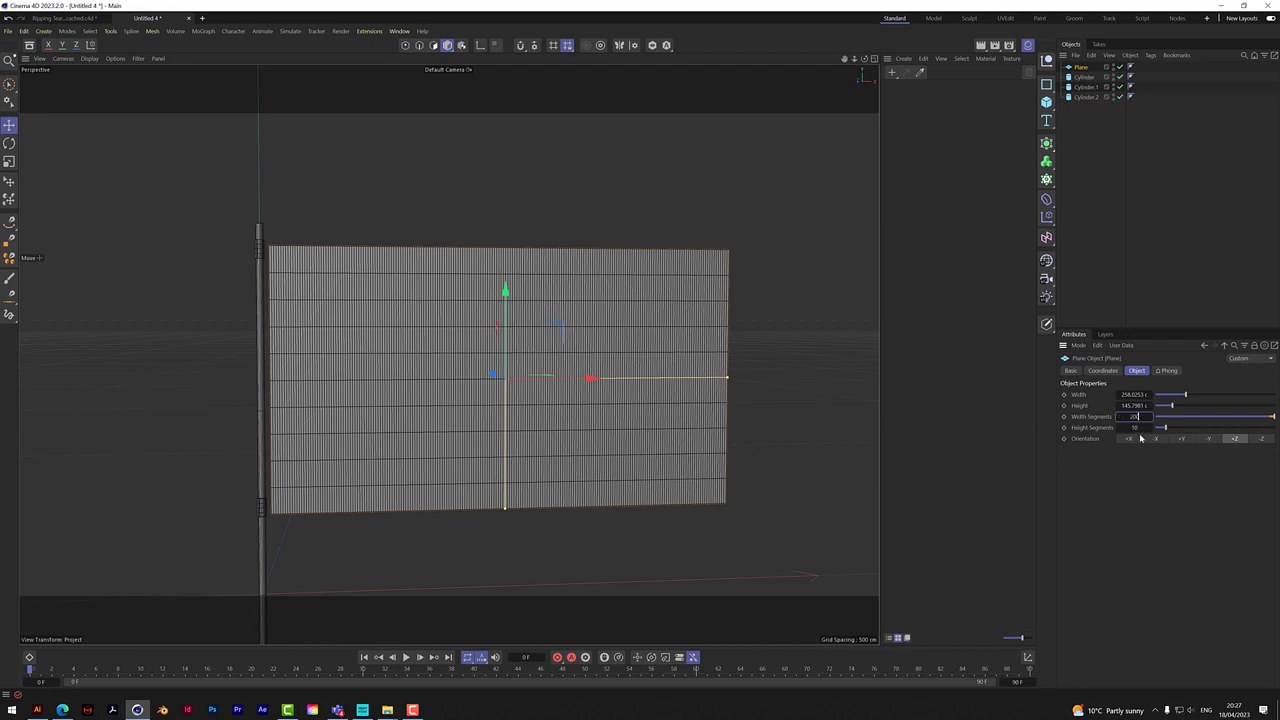
drag(1163, 427, 1212, 427)
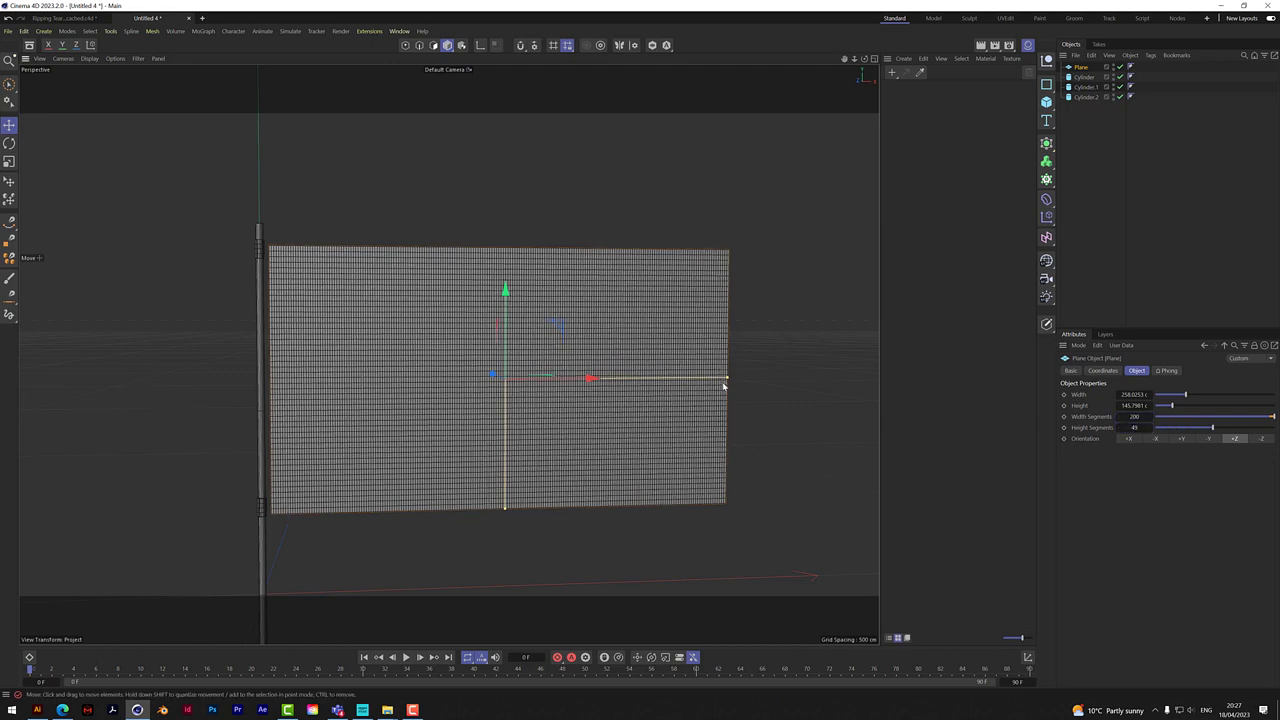
scroll(724, 385, up, 5)
drag(1149, 427, 1200, 427)
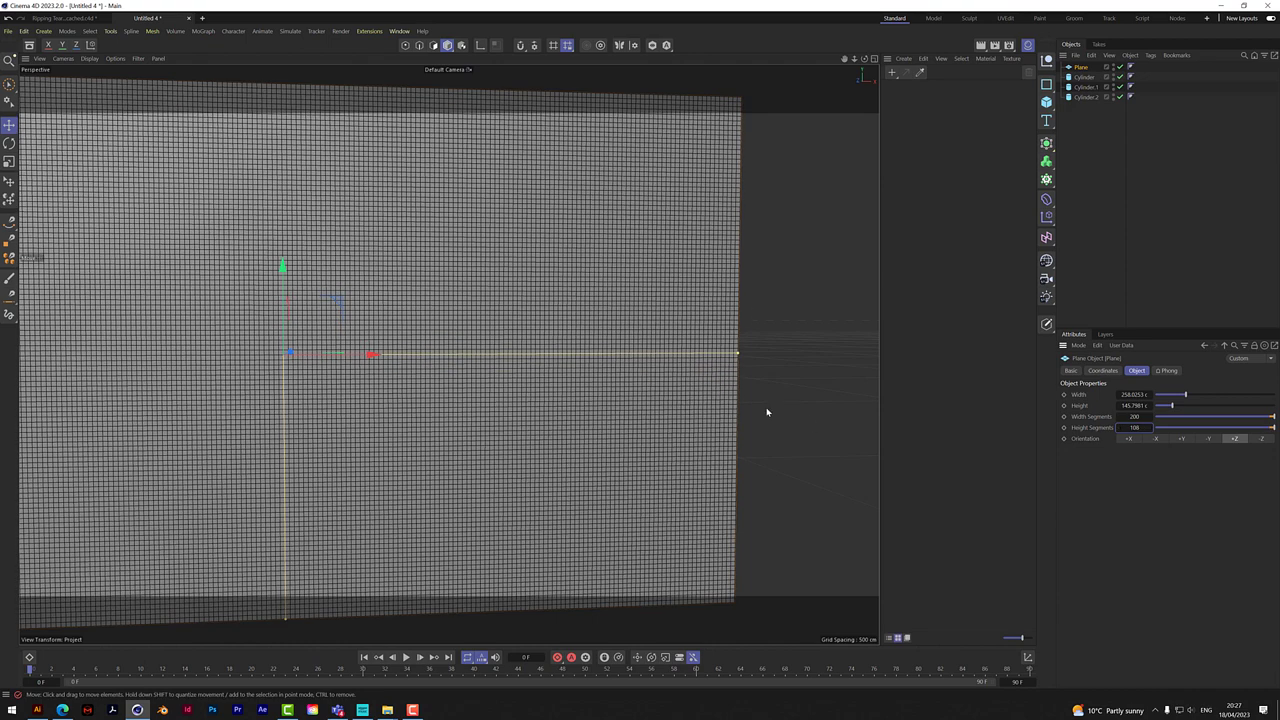
scroll(766, 411, up, 2)
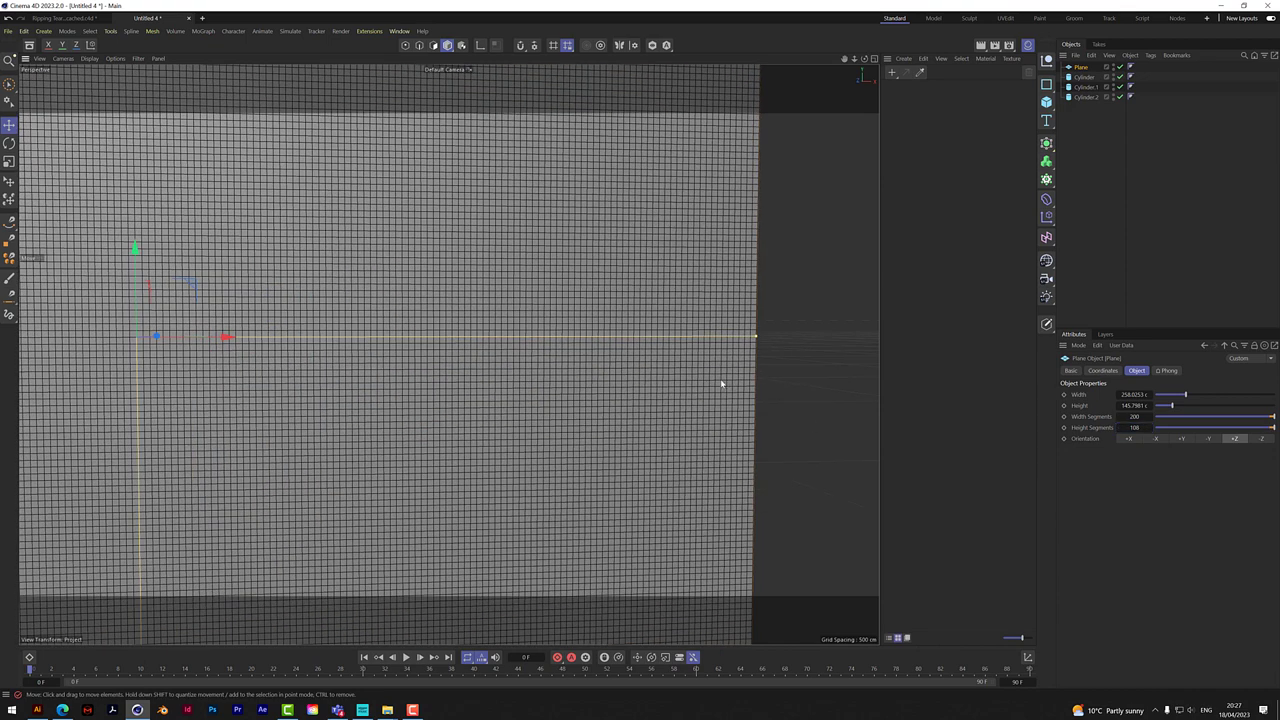
double_click(1134, 427)
text(100)
key(Return)
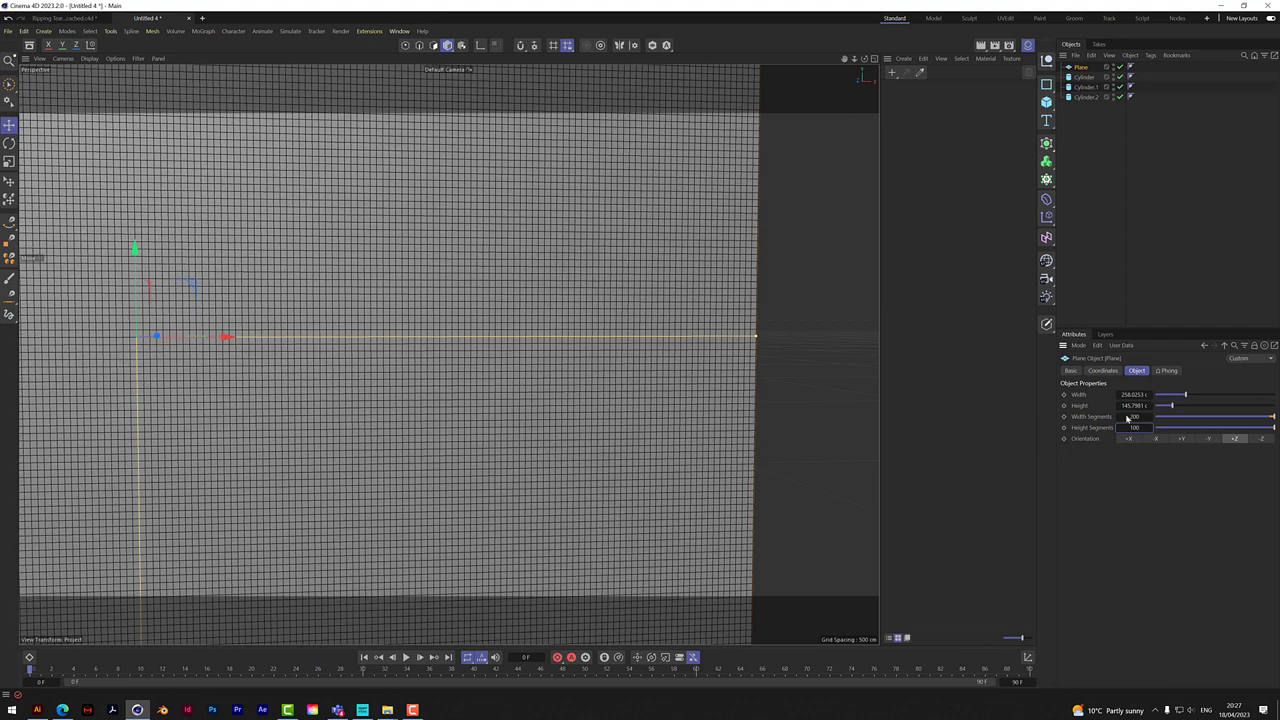
scroll(449, 354, down, 3)
alt+drag(449, 354, 790, 140)
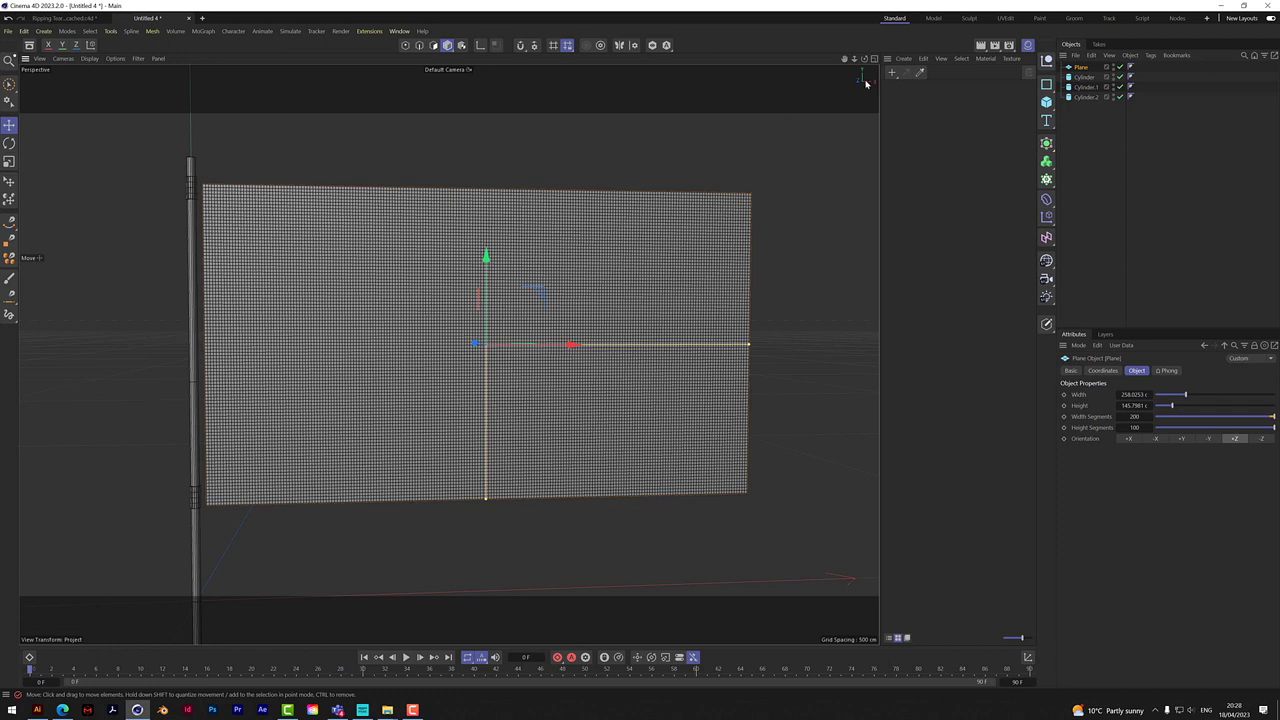
Examine the tearing flag at several frames in the cached reference scene, and return to the new flag scene
drag(865, 58, 813, 125)
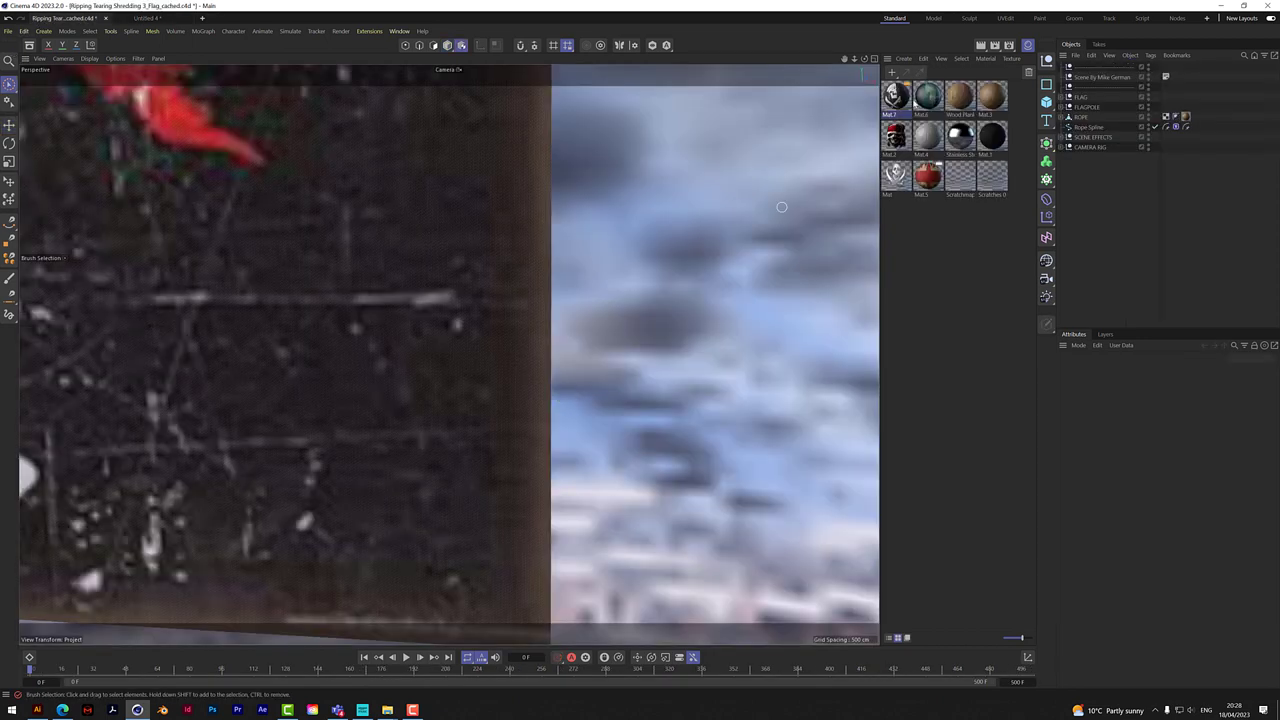
scroll(781, 207, down, 3)
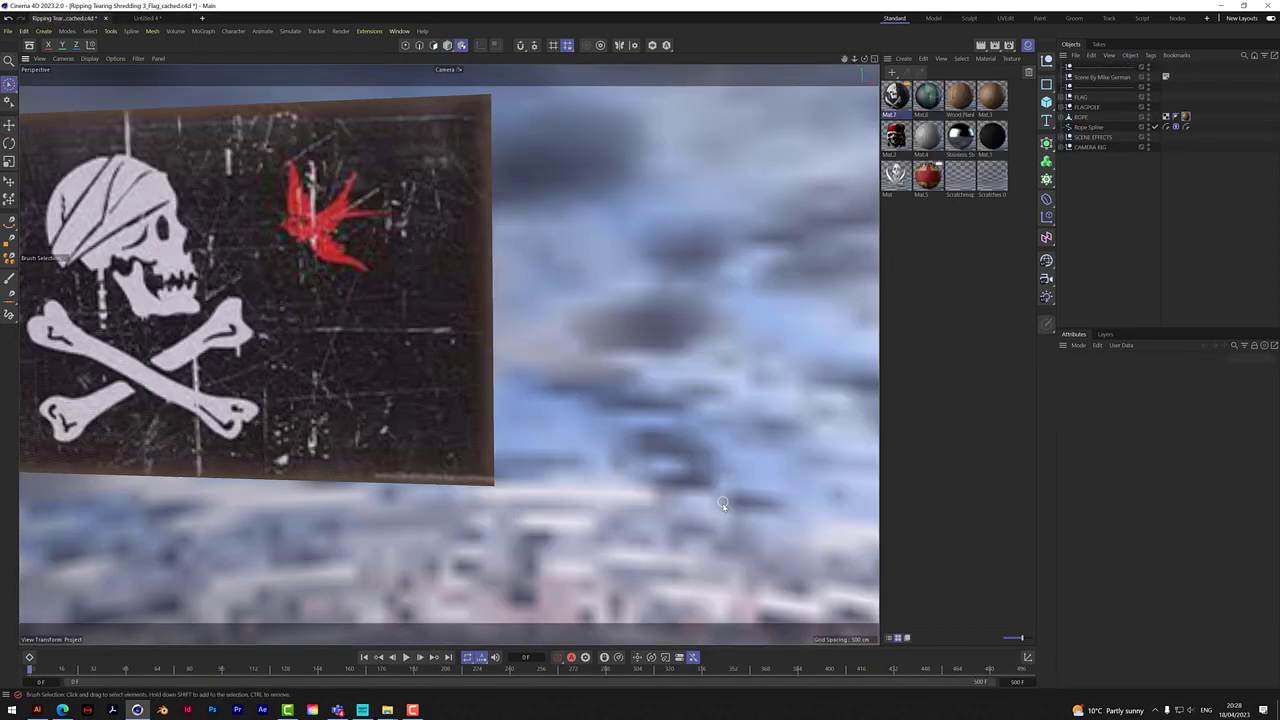
click(580, 672)
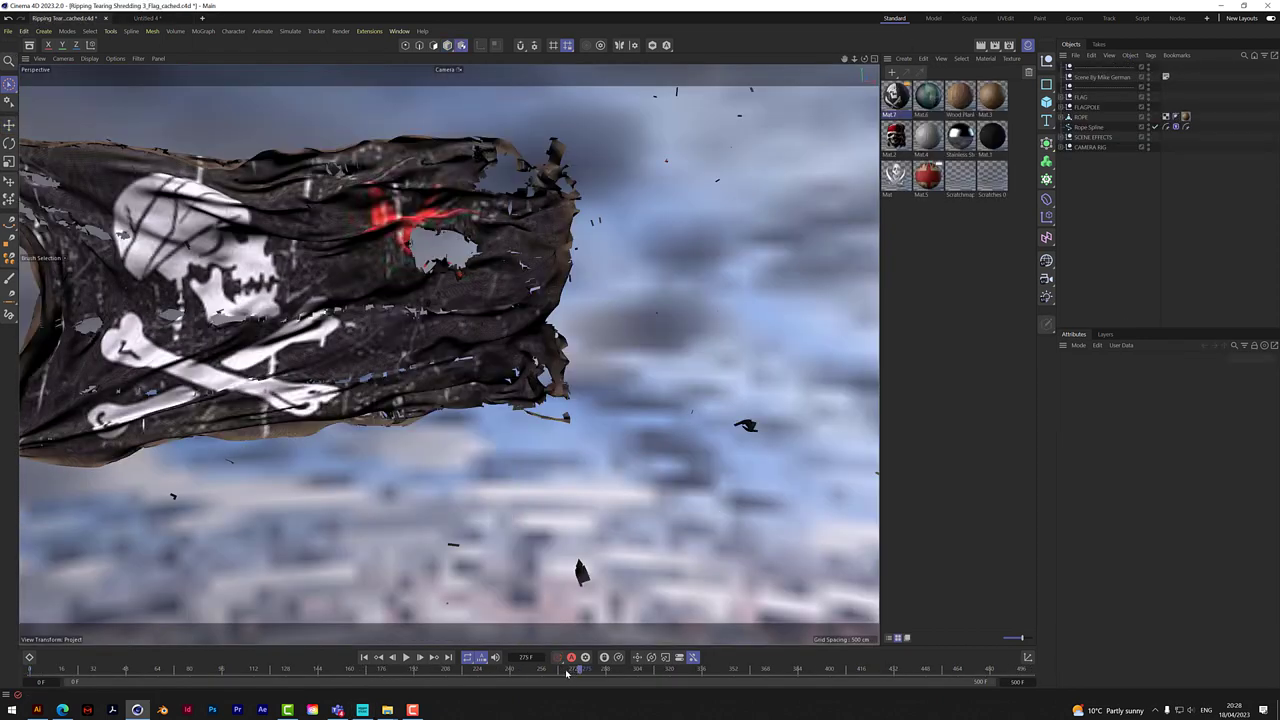
click(460, 670)
drag(400, 671, 331, 682)
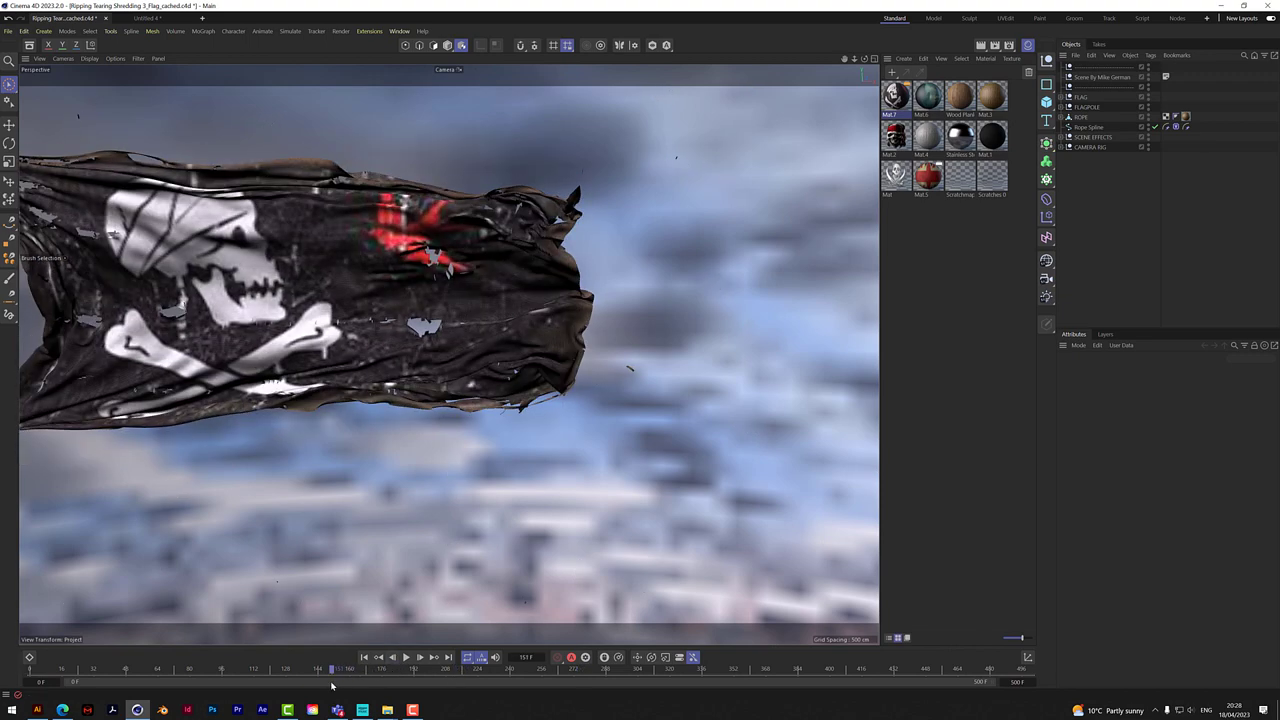
scroll(585, 397, up, 6)
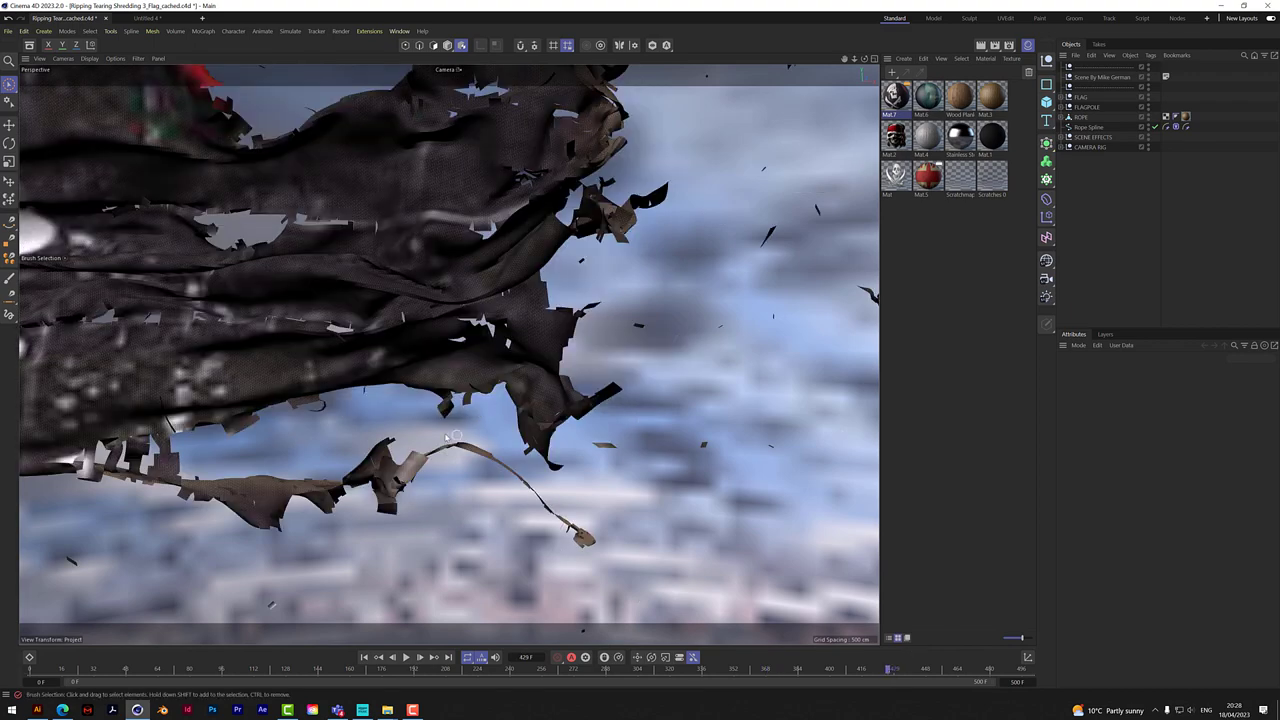
click(141, 19)
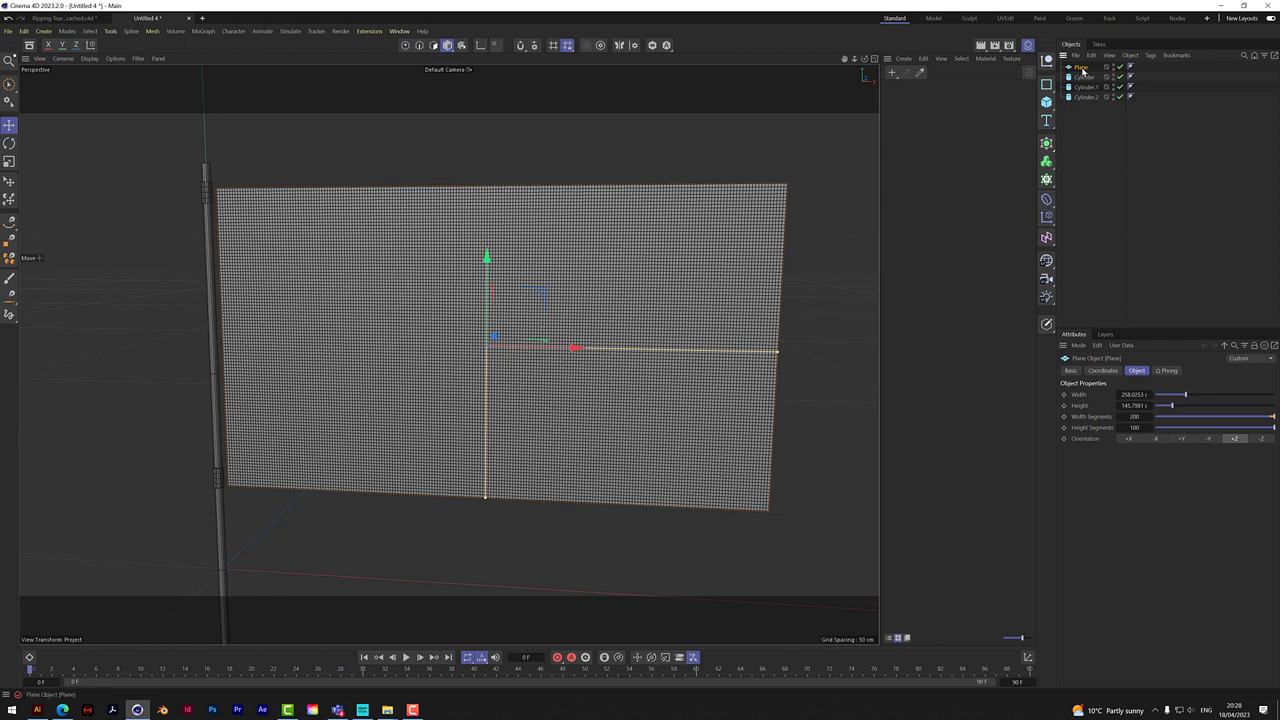
Make the flag plane editable and dissolve the two polygon rows along its upper edge into a single strip
click(1046, 323)
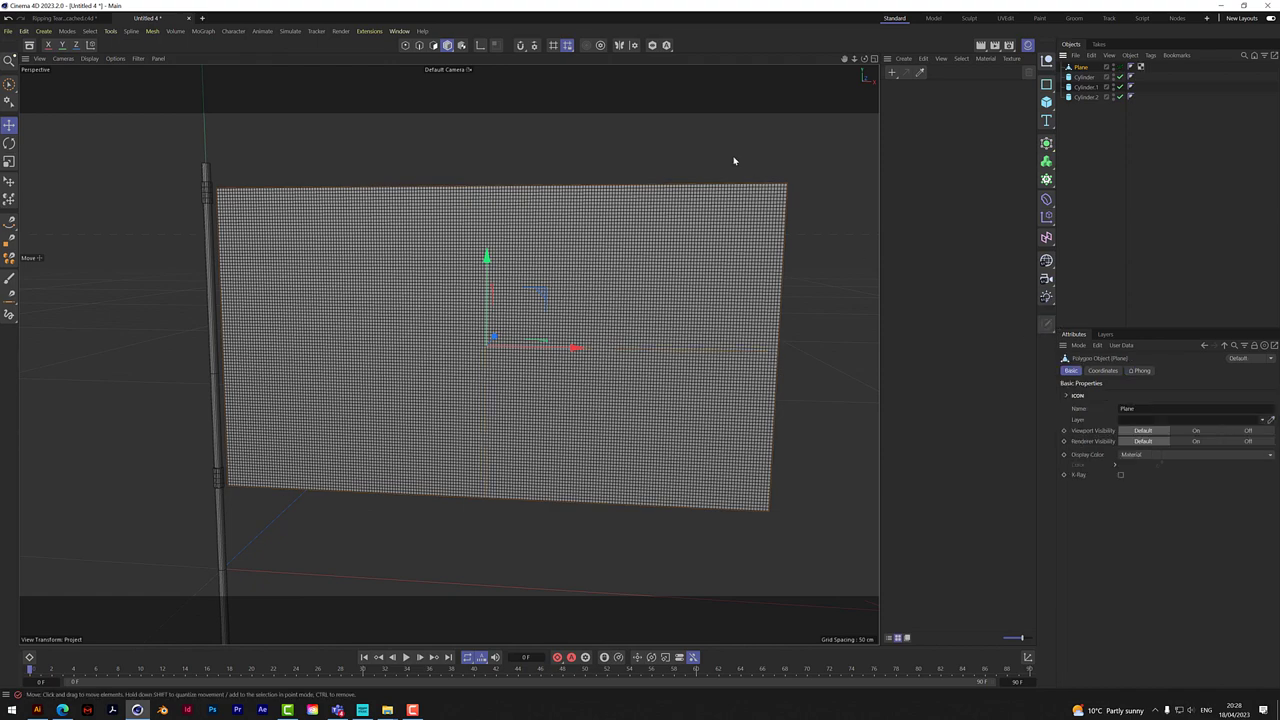
scroll(733, 160, up, 5)
click(434, 46)
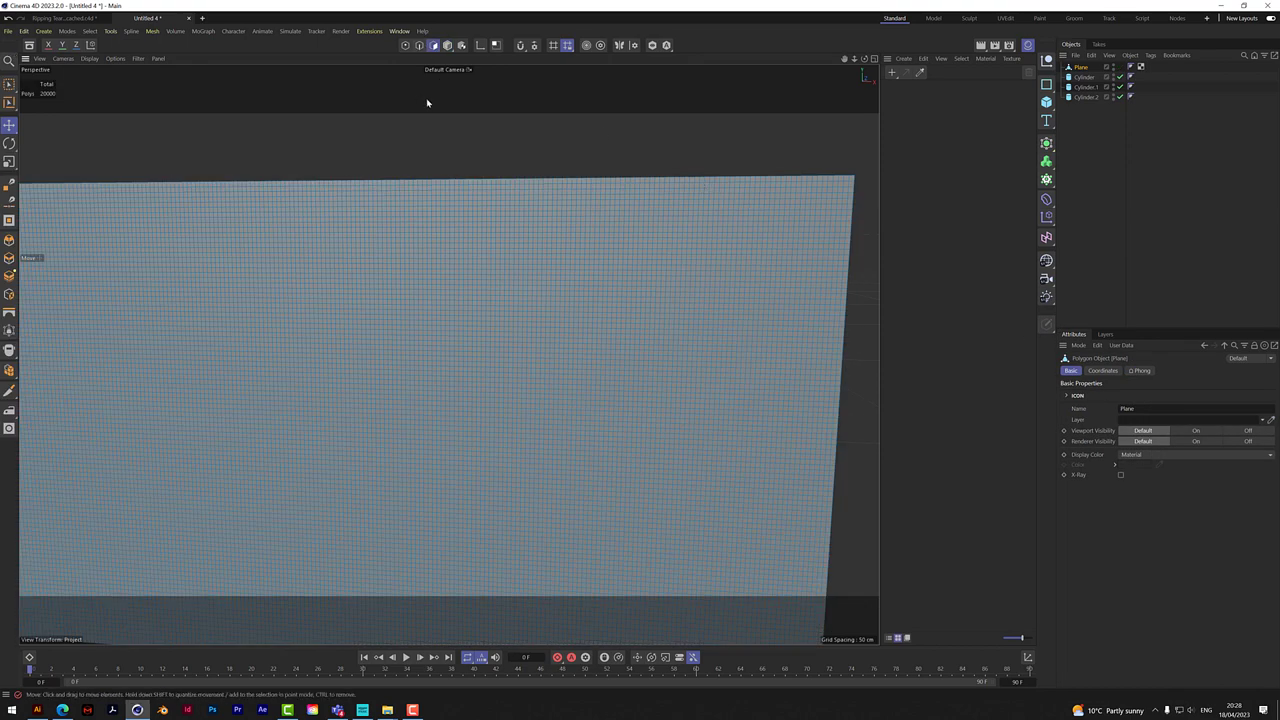
key(u)
key(l)
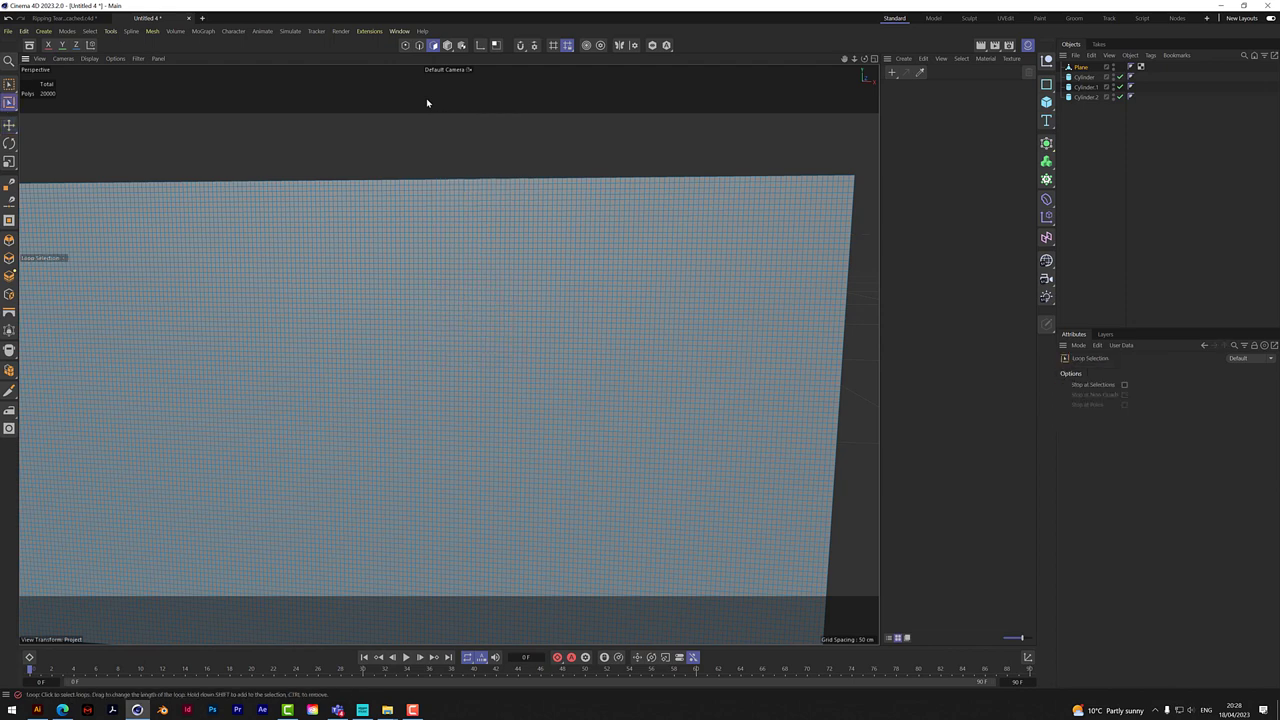
click(655, 184)
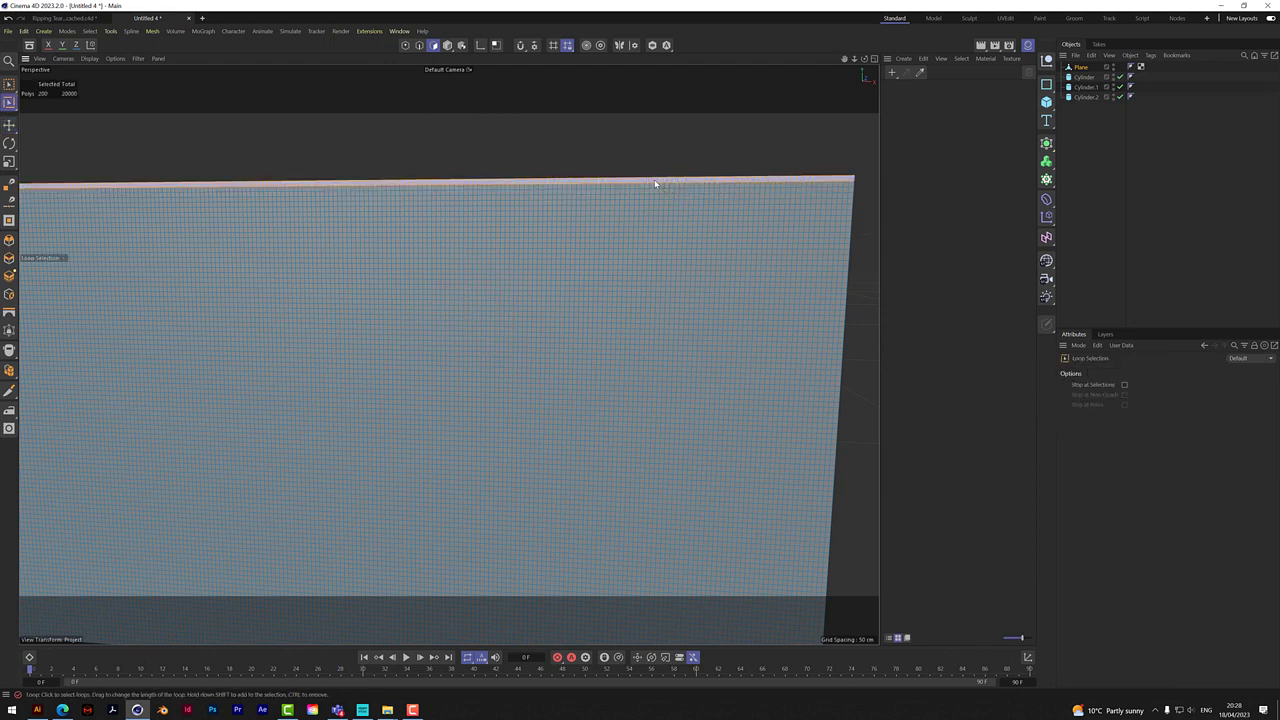
shift+click(655, 191)
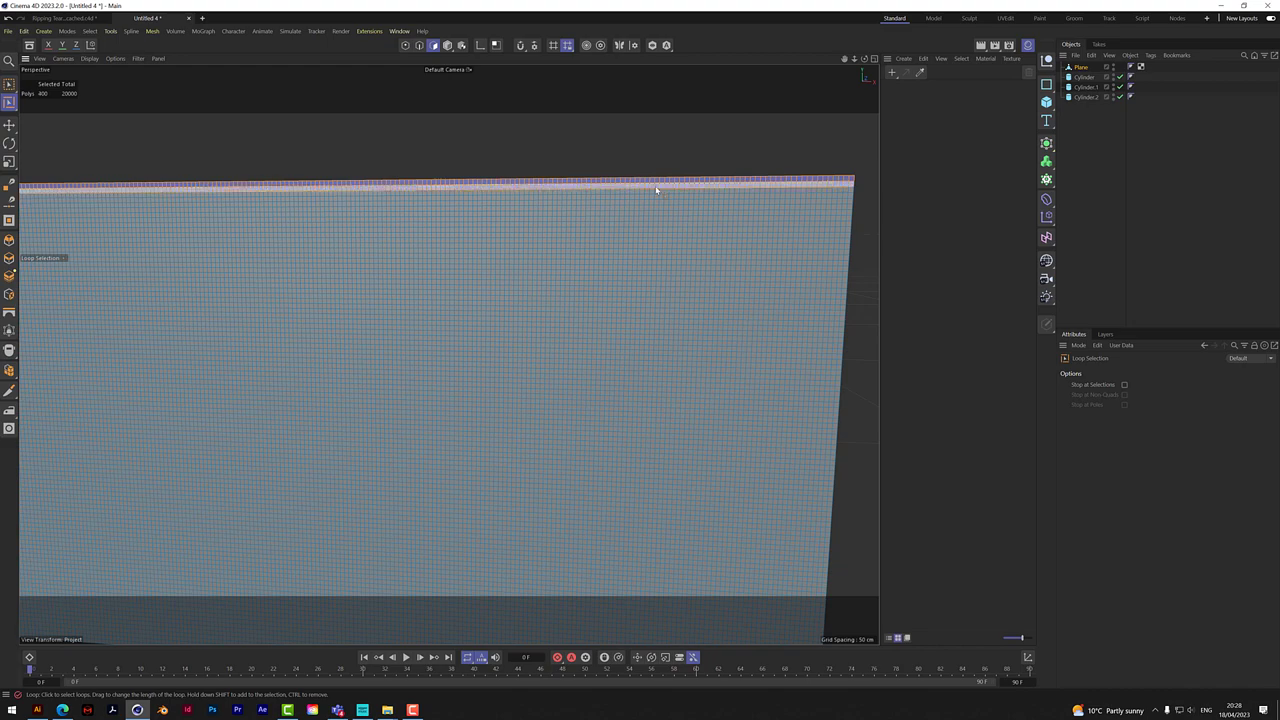
alt+drag(448, 353, 446, 354)
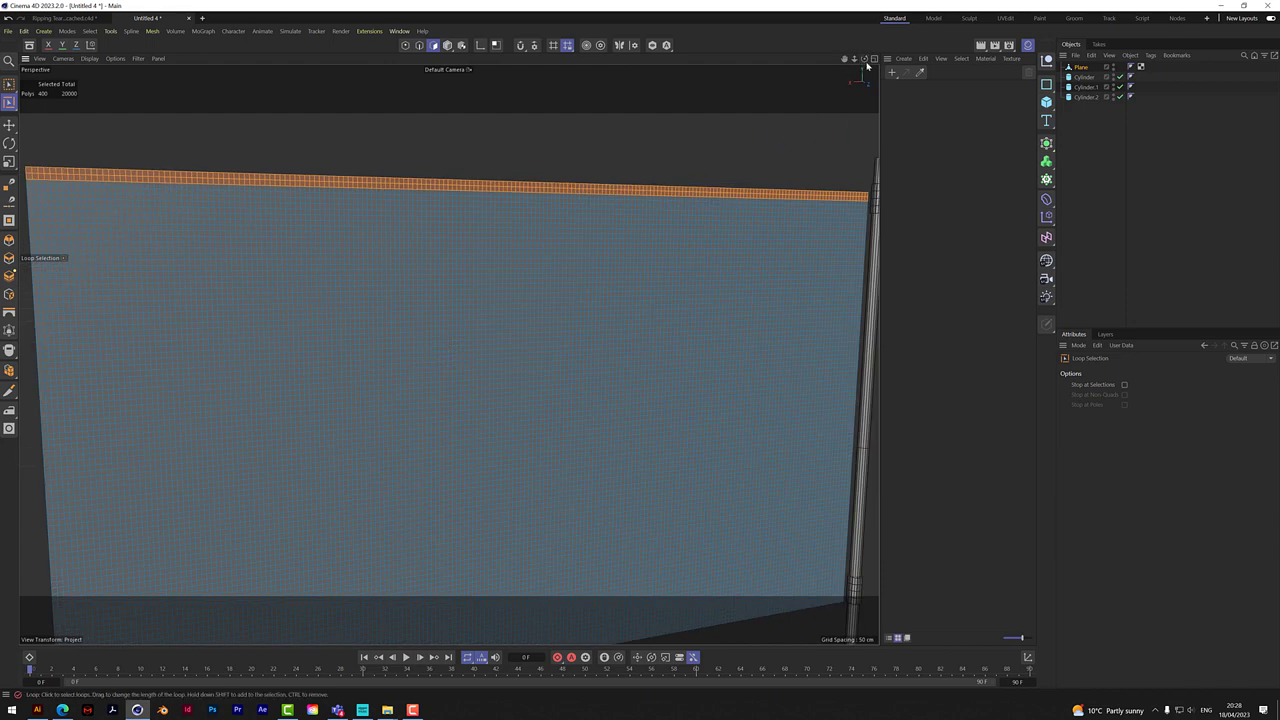
drag(860, 59, 449, 354)
drag(845, 59, 433, 249)
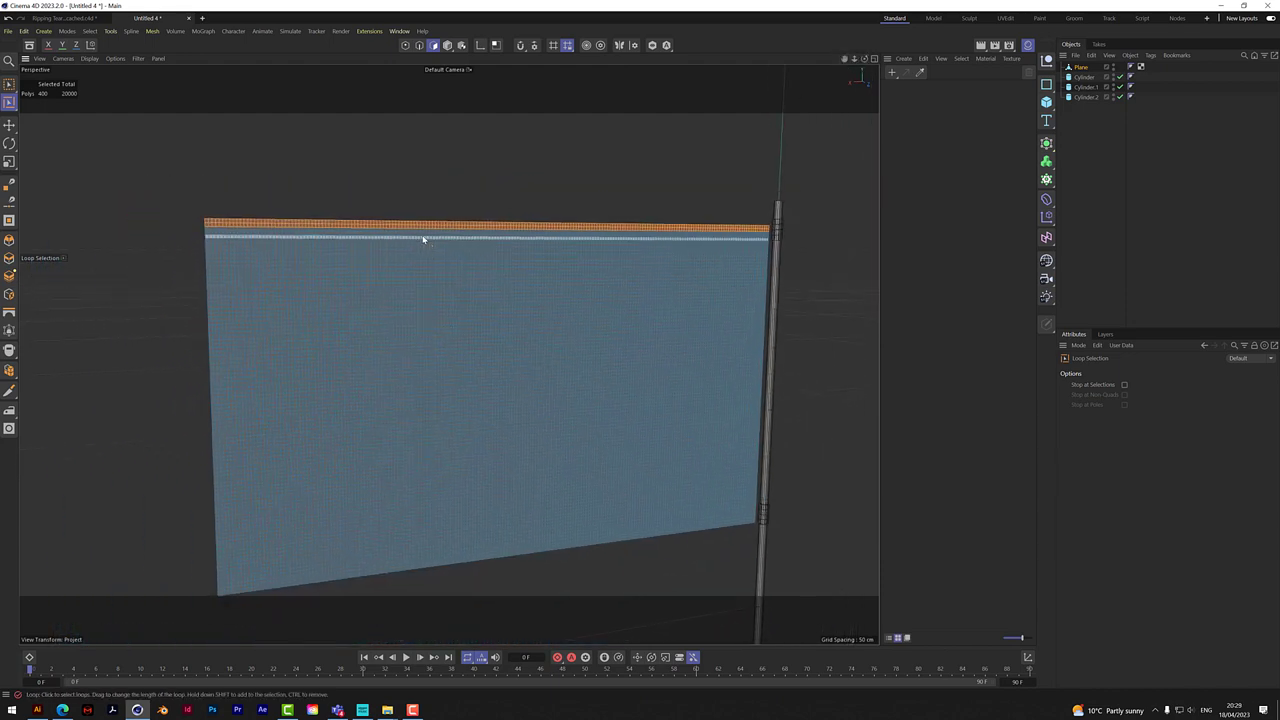
right_click(431, 228)
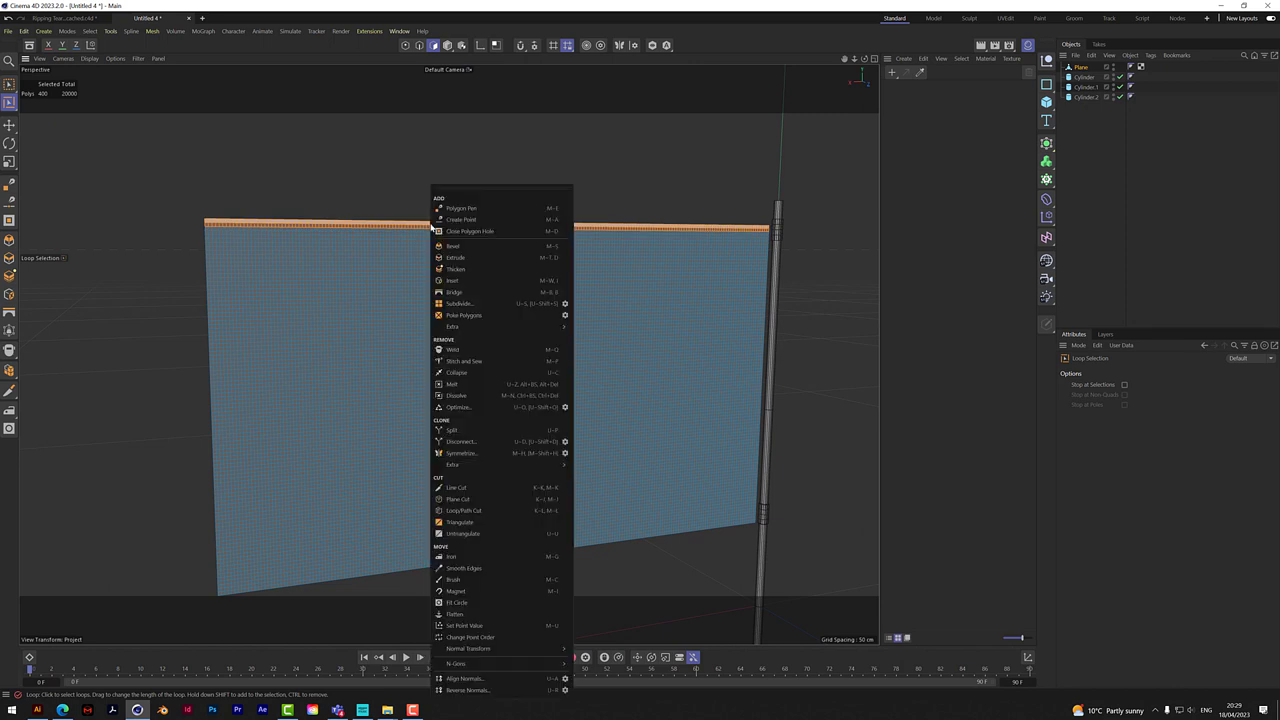
click(466, 396)
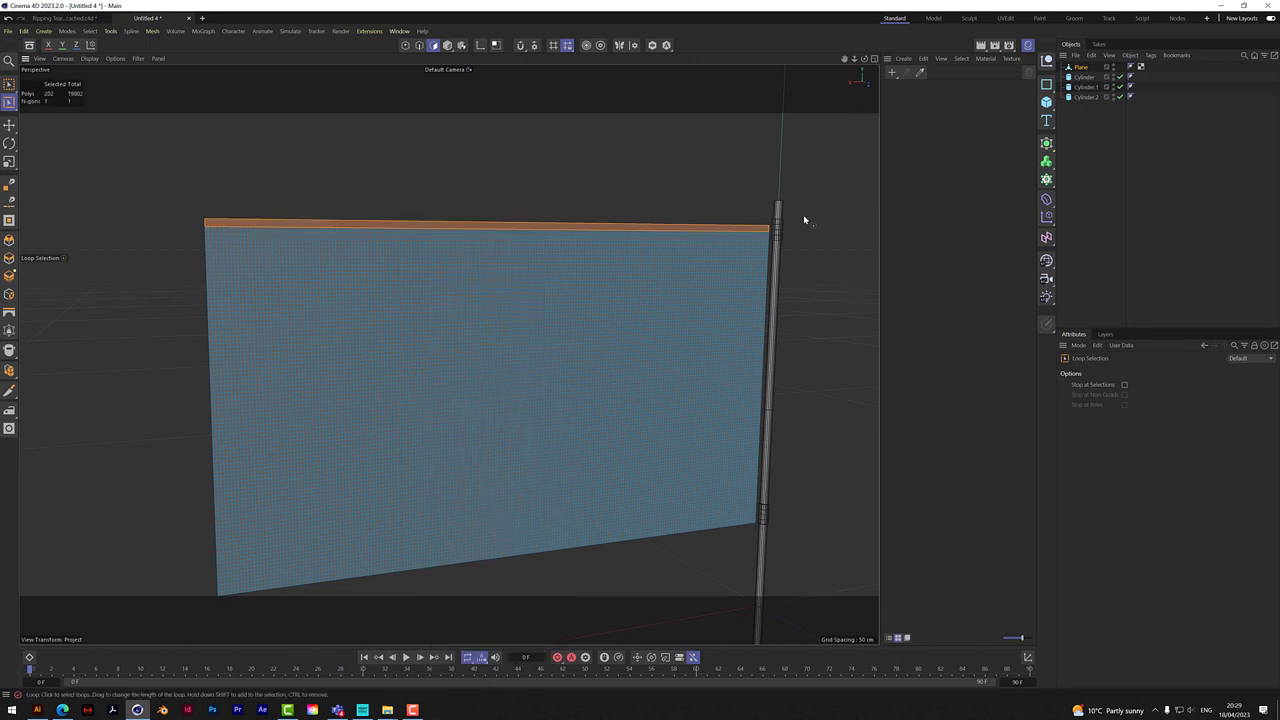
Dissolve the two polygon rows along the flag's lower edge into a single strip
scroll(554, 590, up, 5)
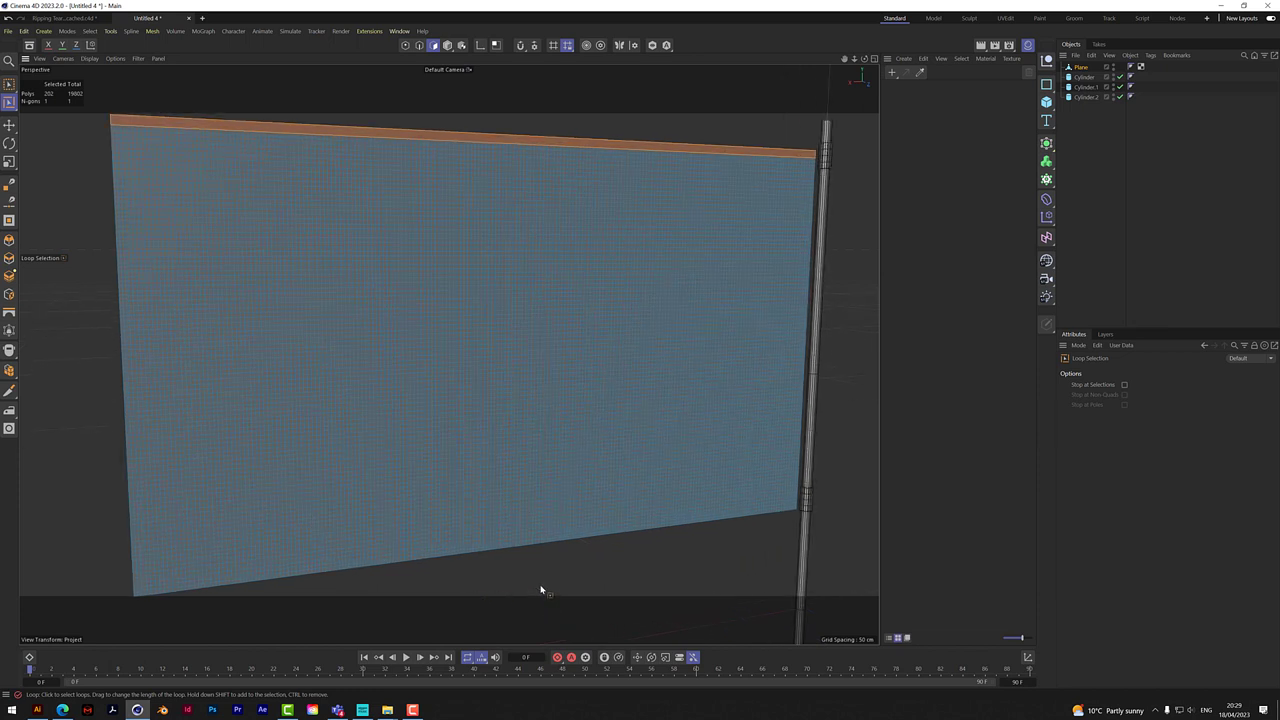
click(517, 515)
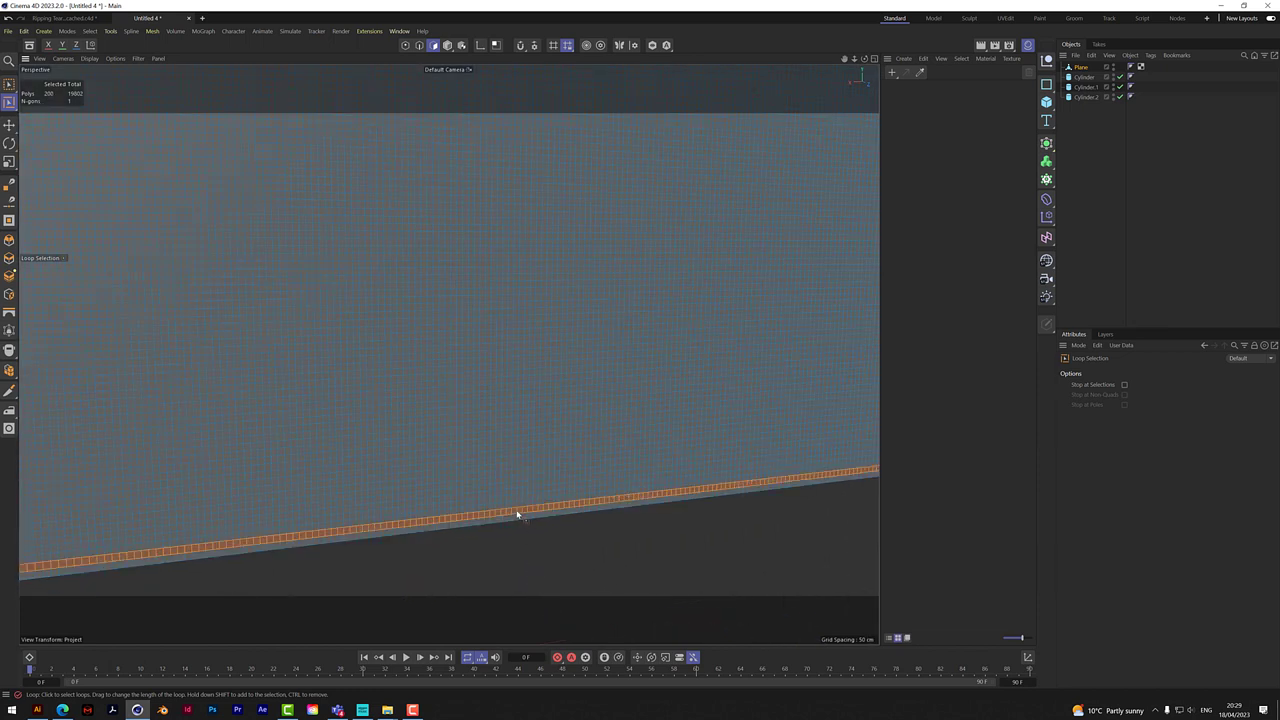
shift+click(517, 518)
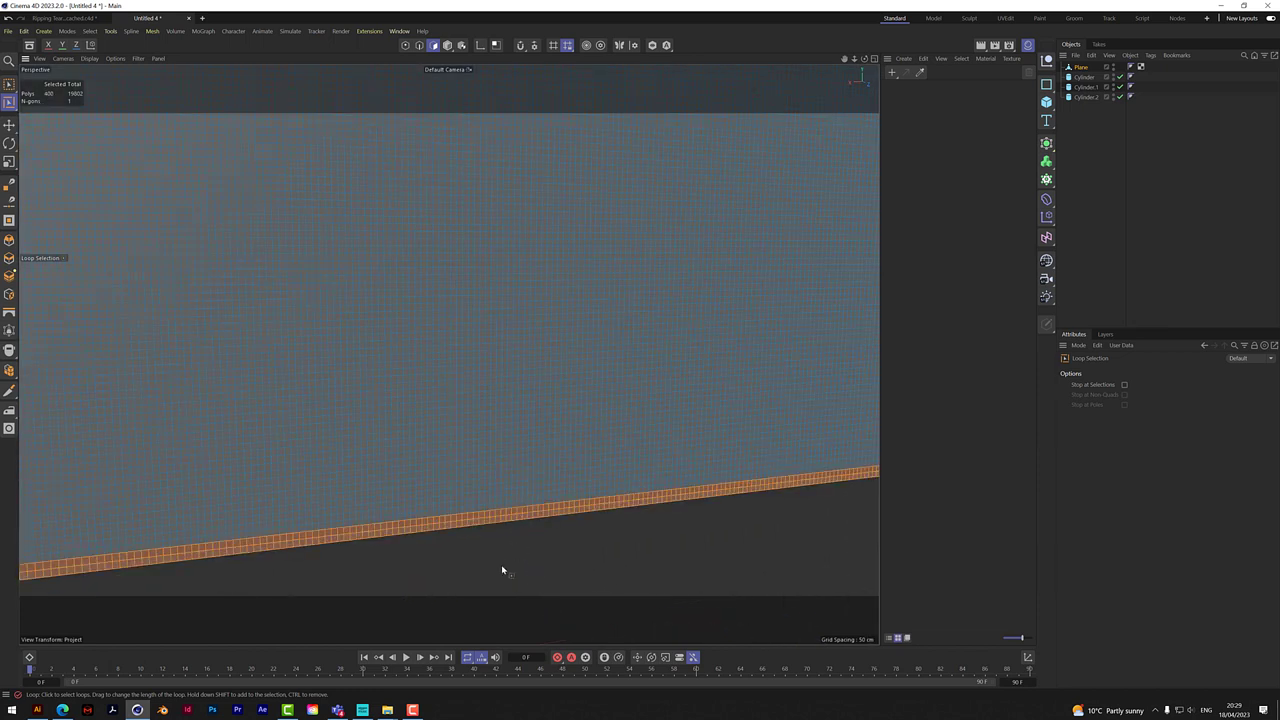
right_click(443, 526)
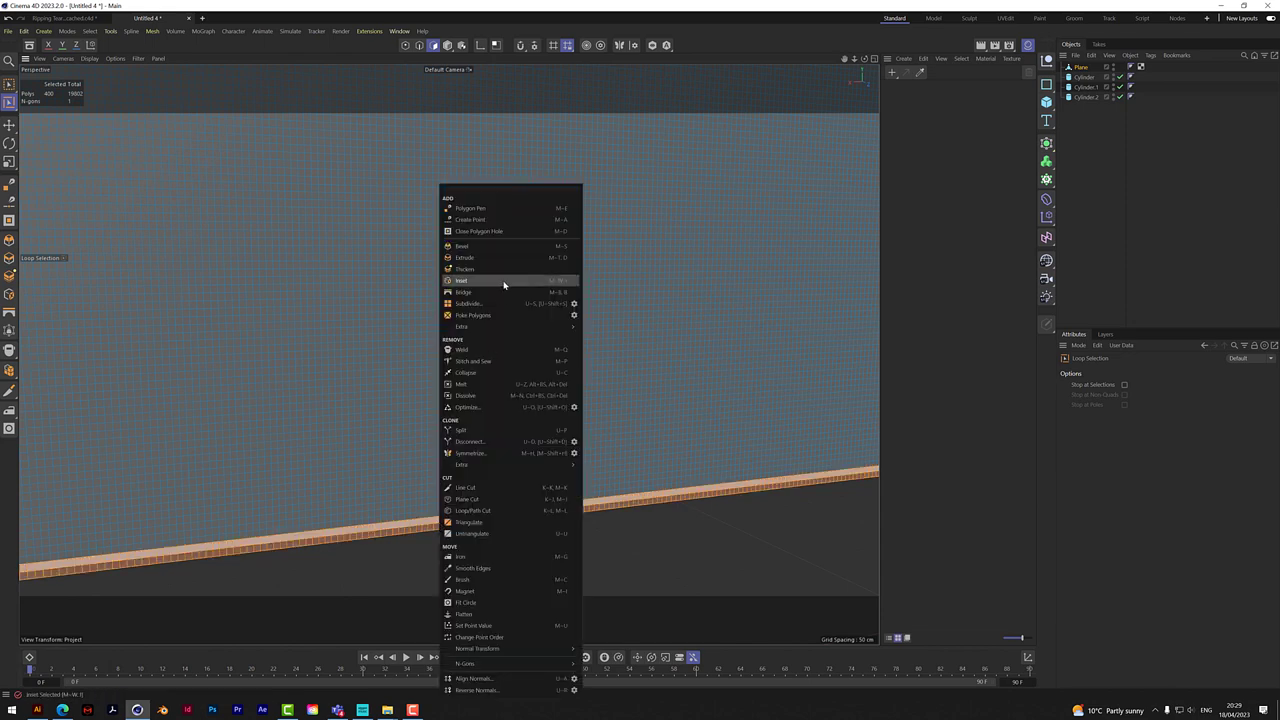
click(465, 396)
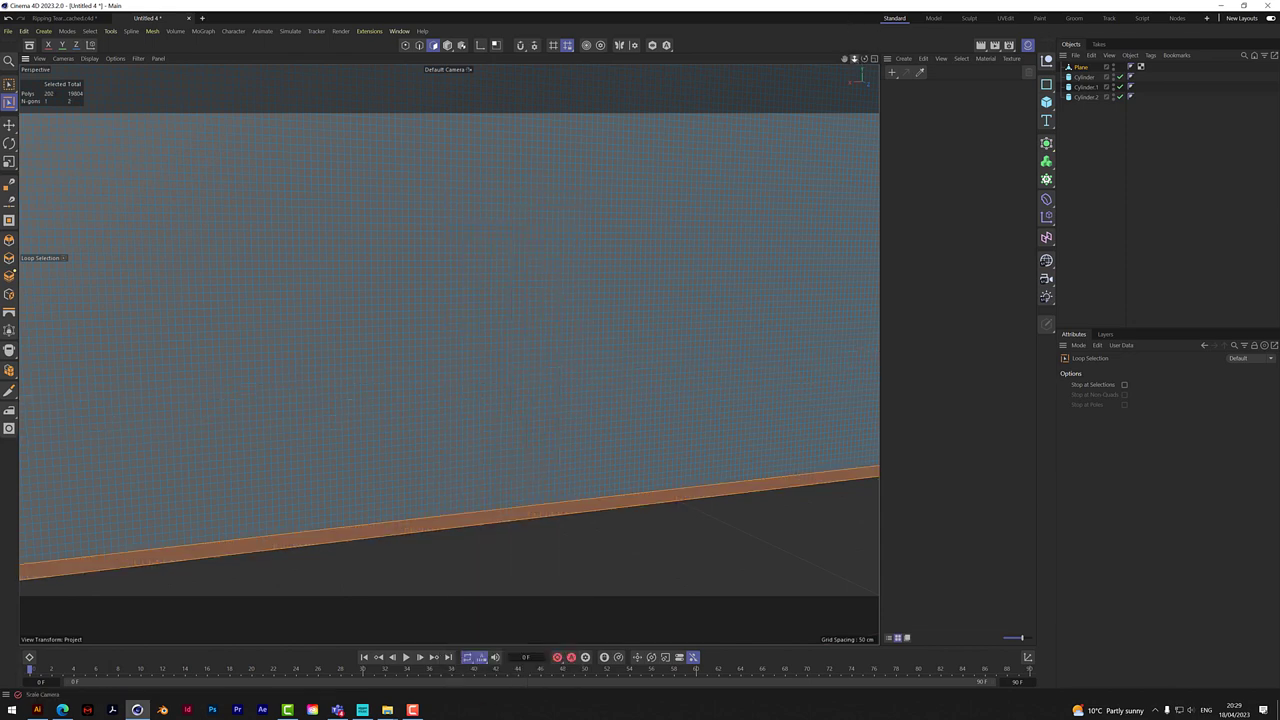
drag(855, 58, 827, 66)
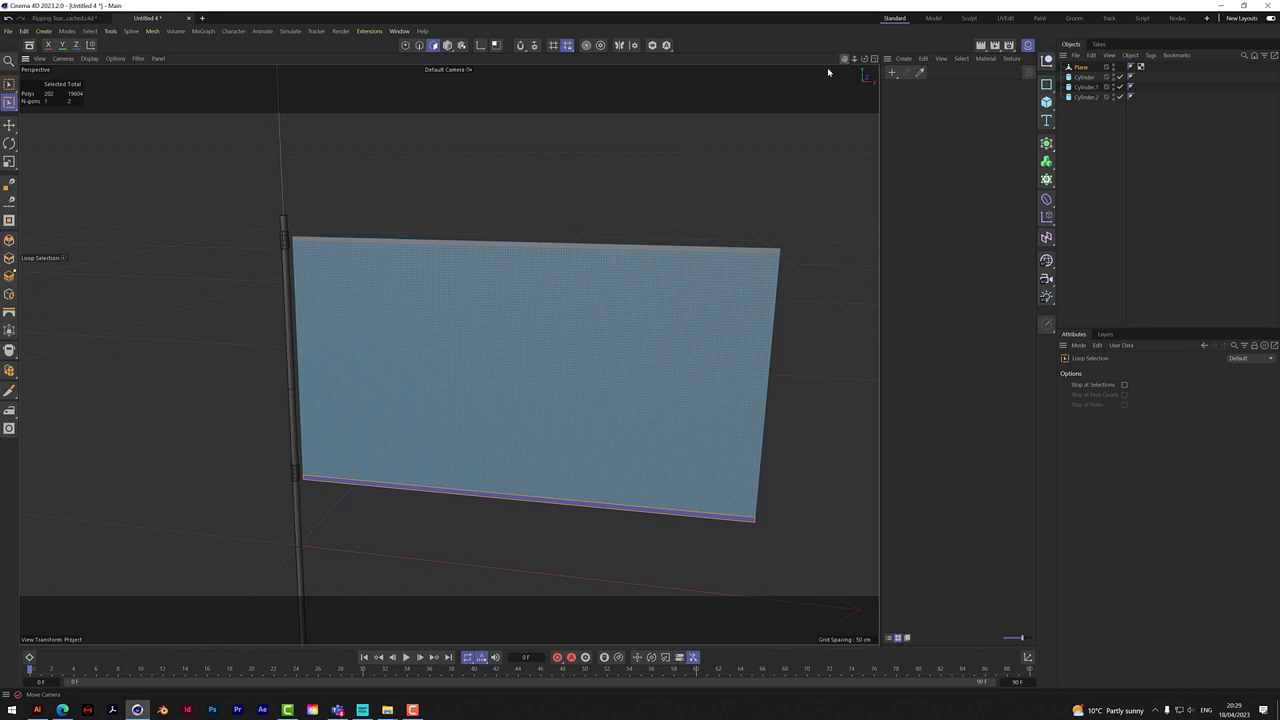
drag(9, 85, 30, 110)
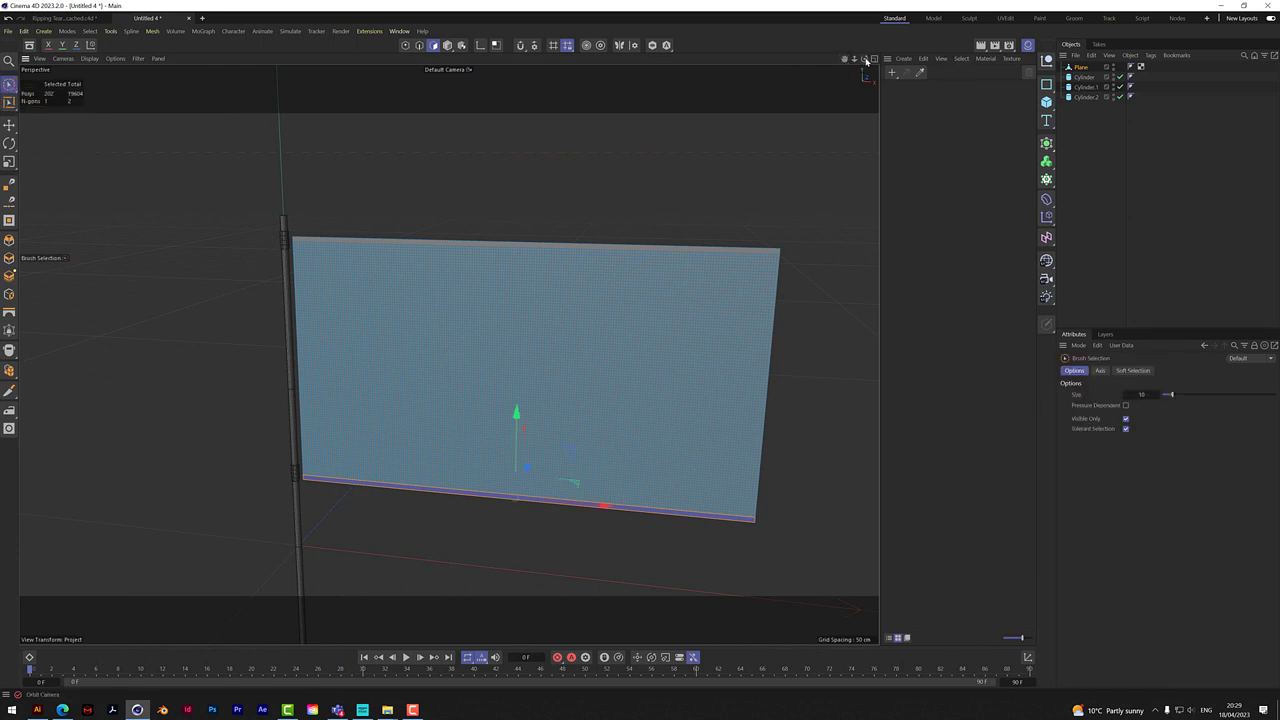
drag(862, 62, 450, 353)
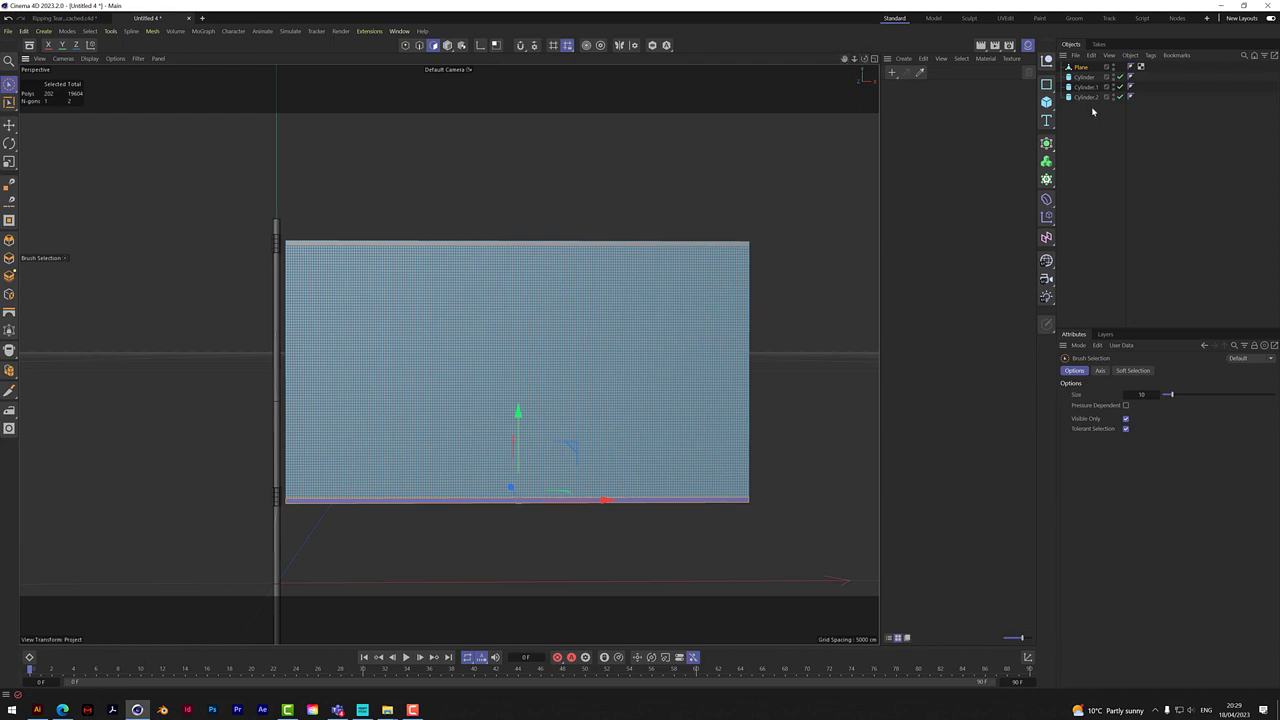
Rename the tall pole cylinder as "pole"
click(1086, 137)
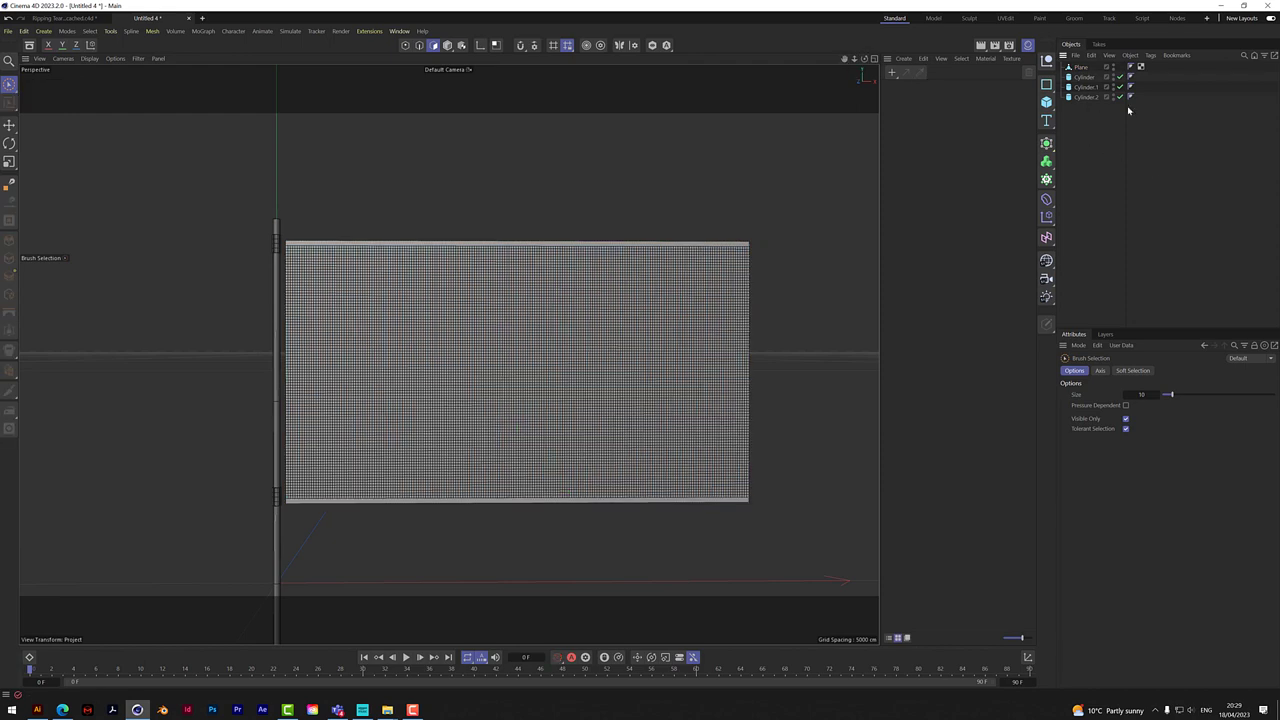
click(1083, 77)
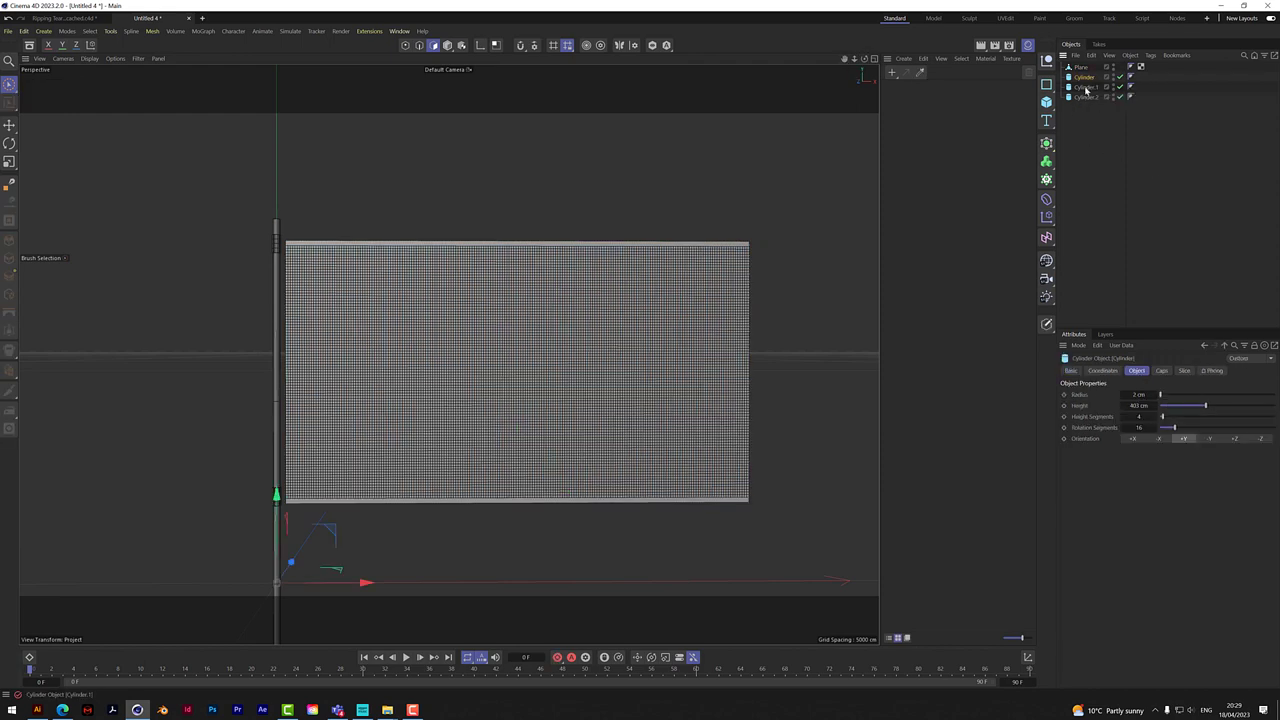
double_click(1085, 77)
text(pole)
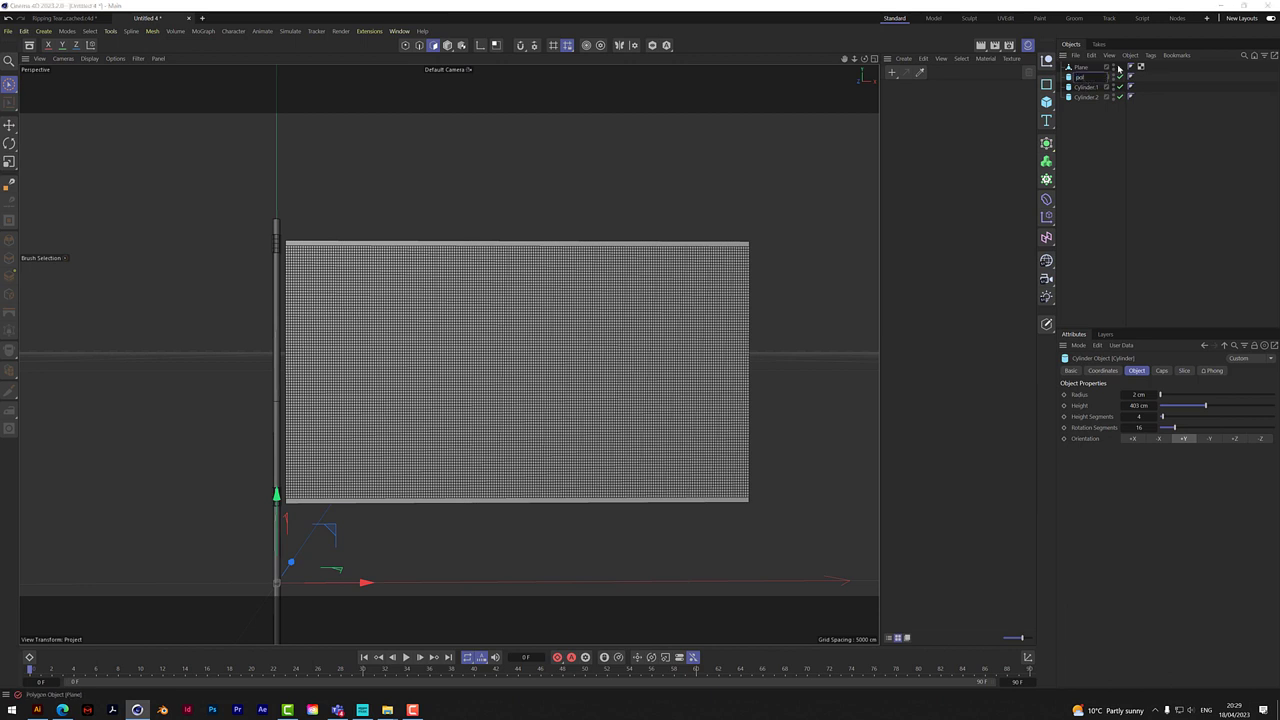
key(Return)
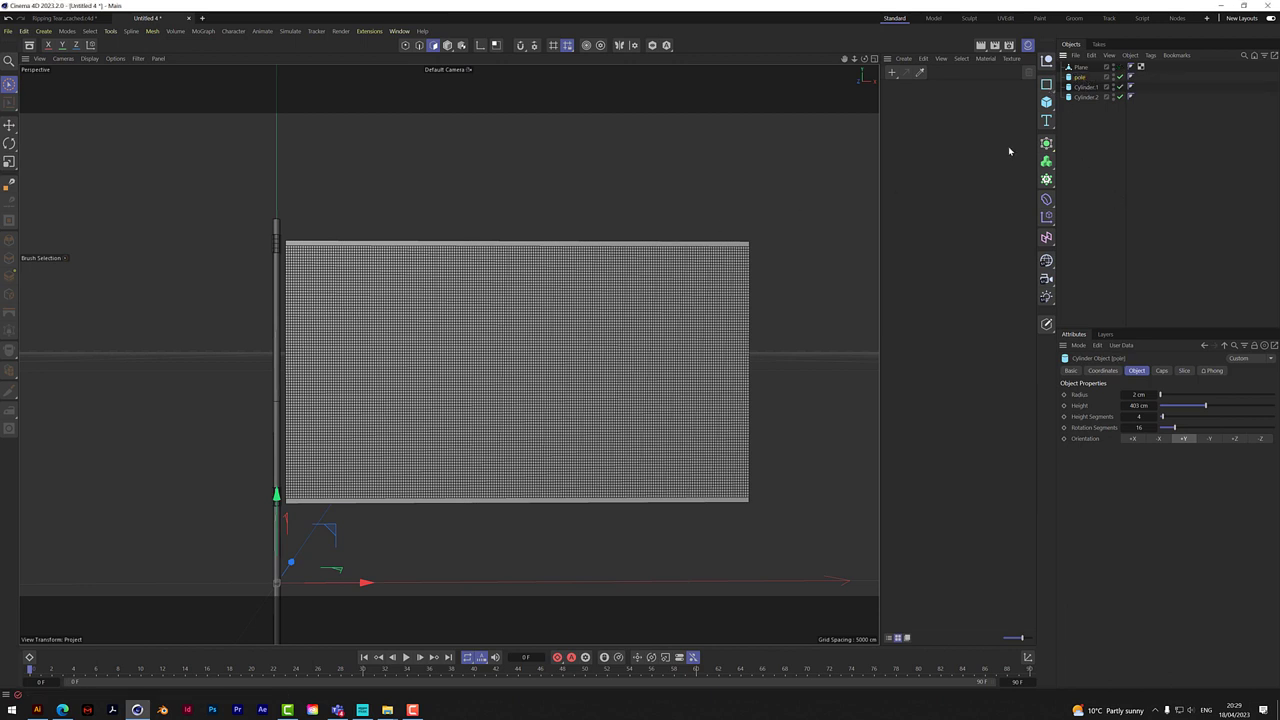
Rename the two collar cylinders around the pole together as "bracket"
click(1085, 87)
shift+click(1085, 97)
click(1071, 371)
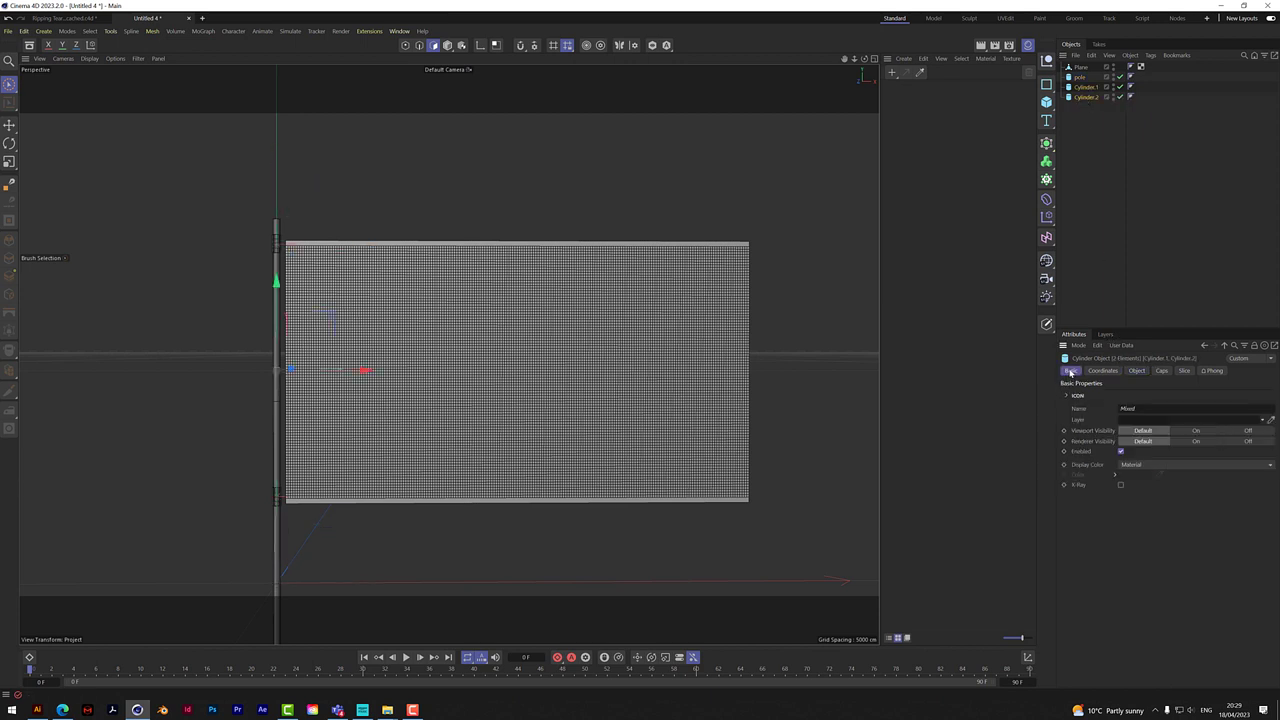
click(1144, 408)
text(bracket)
key(Return)
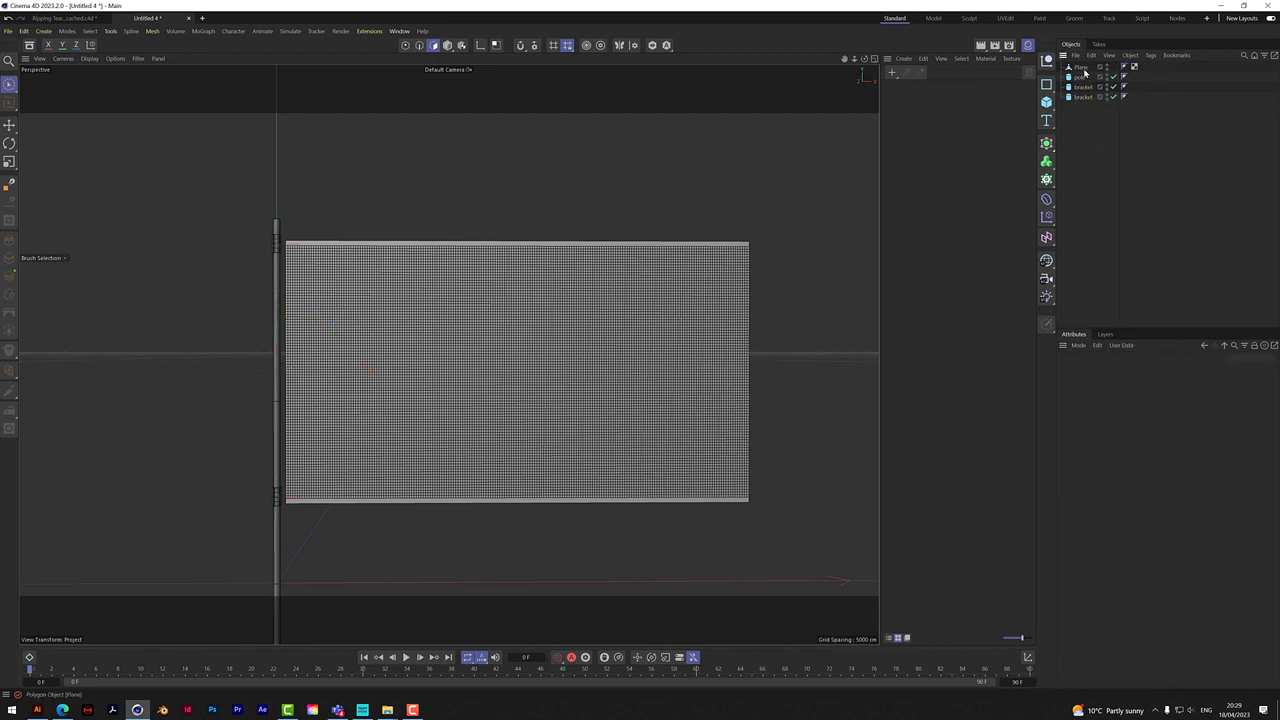
Rename the plane object as "flag" and clear the object selection
click(1080, 67)
key(BackSpace)
text(fl)
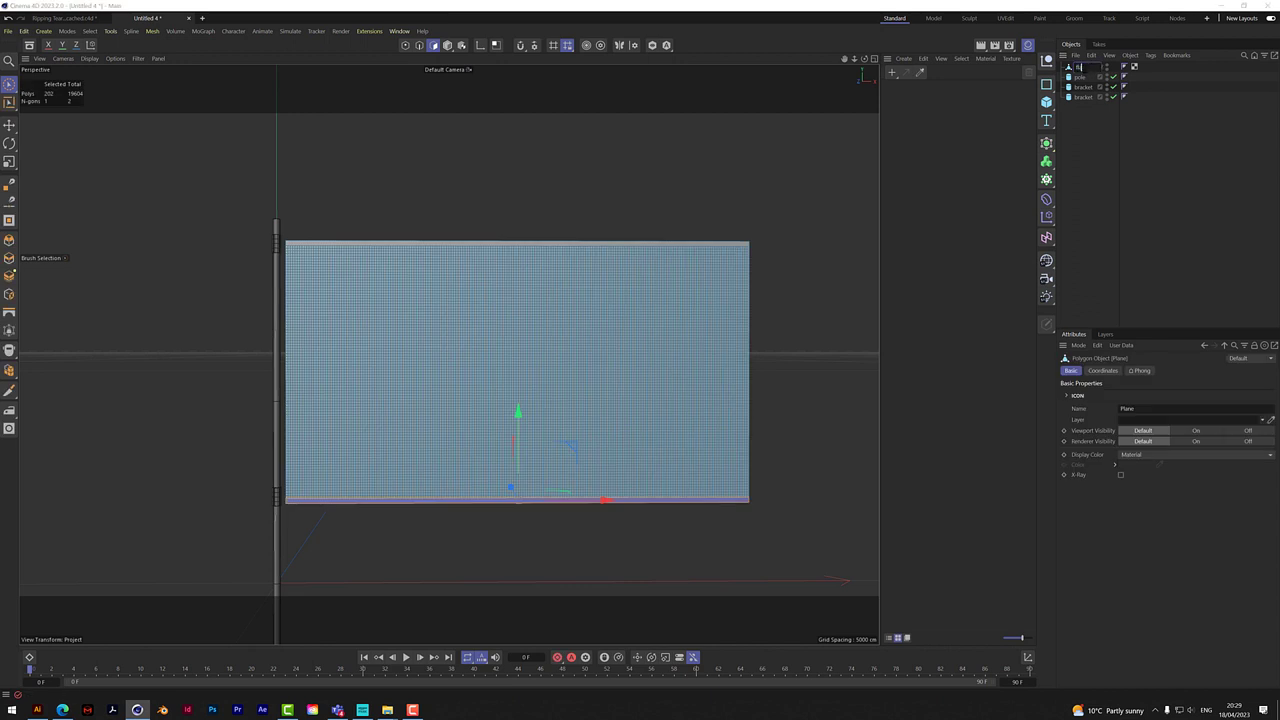
text(ag)
key(Return)
click(1100, 123)
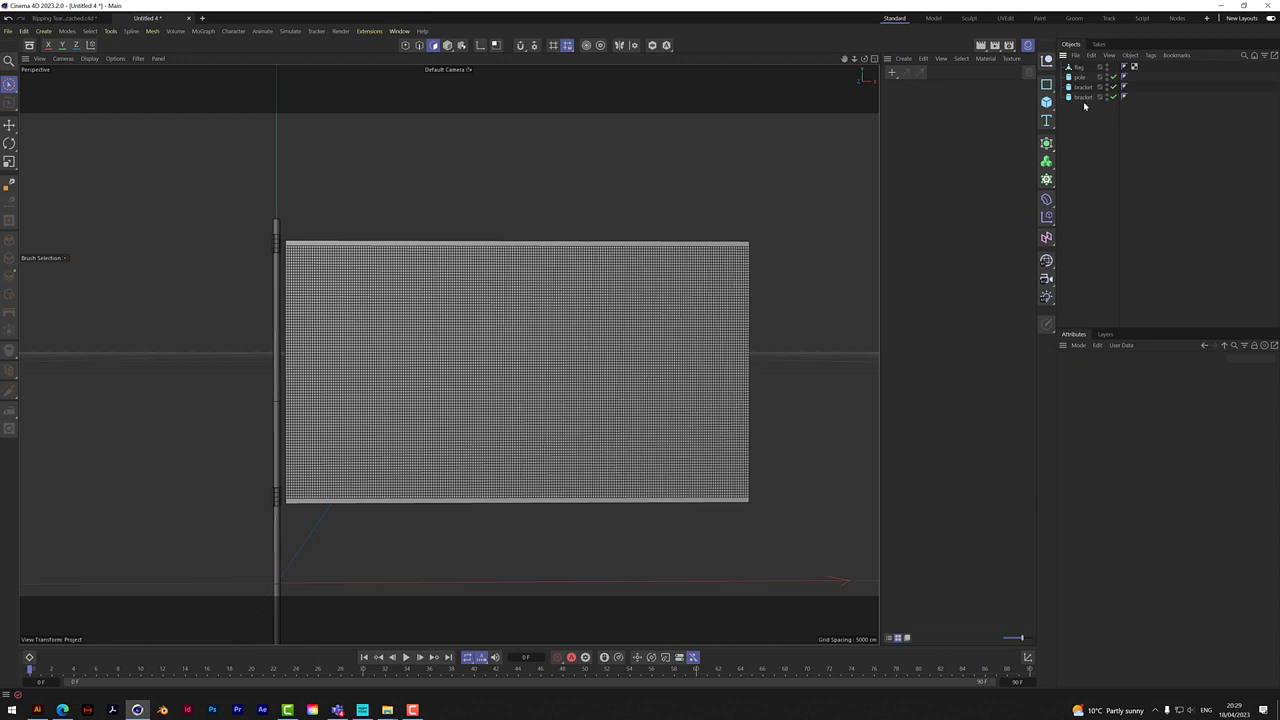
Add a Cloth simulation tag to both brackets and open the tags' Mix Animation settings
click(1082, 87)
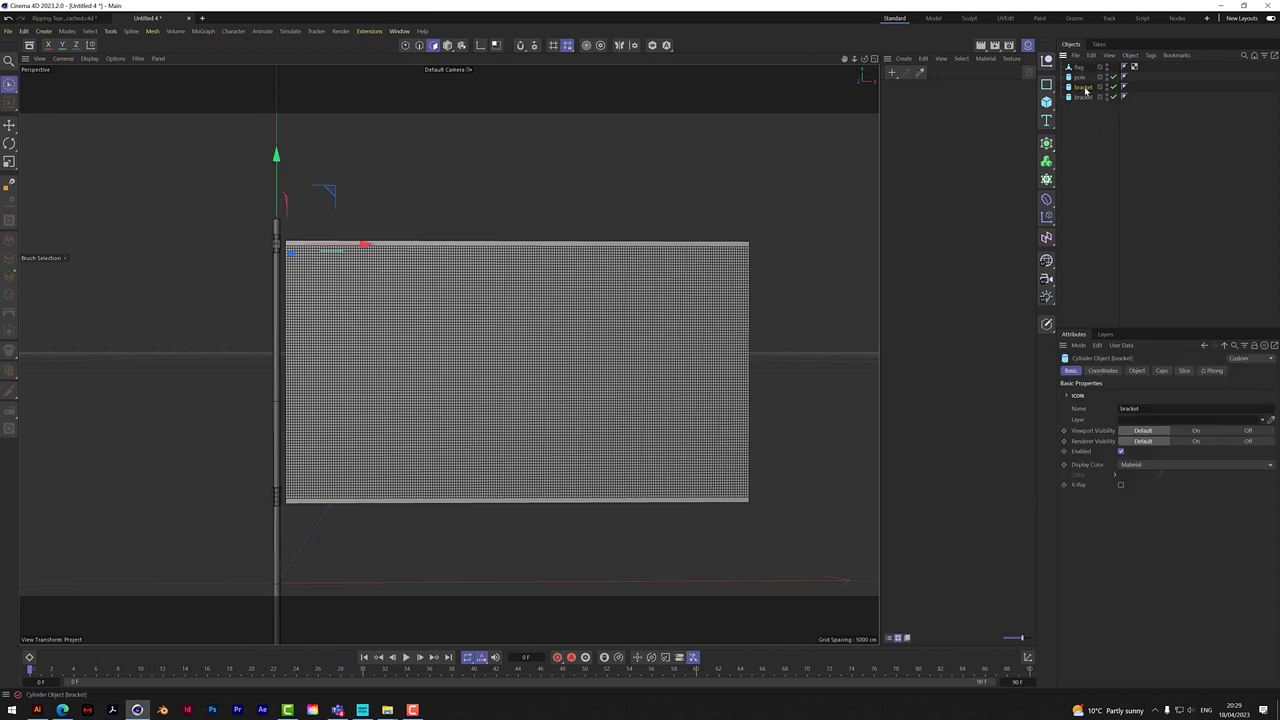
shift+click(1082, 97)
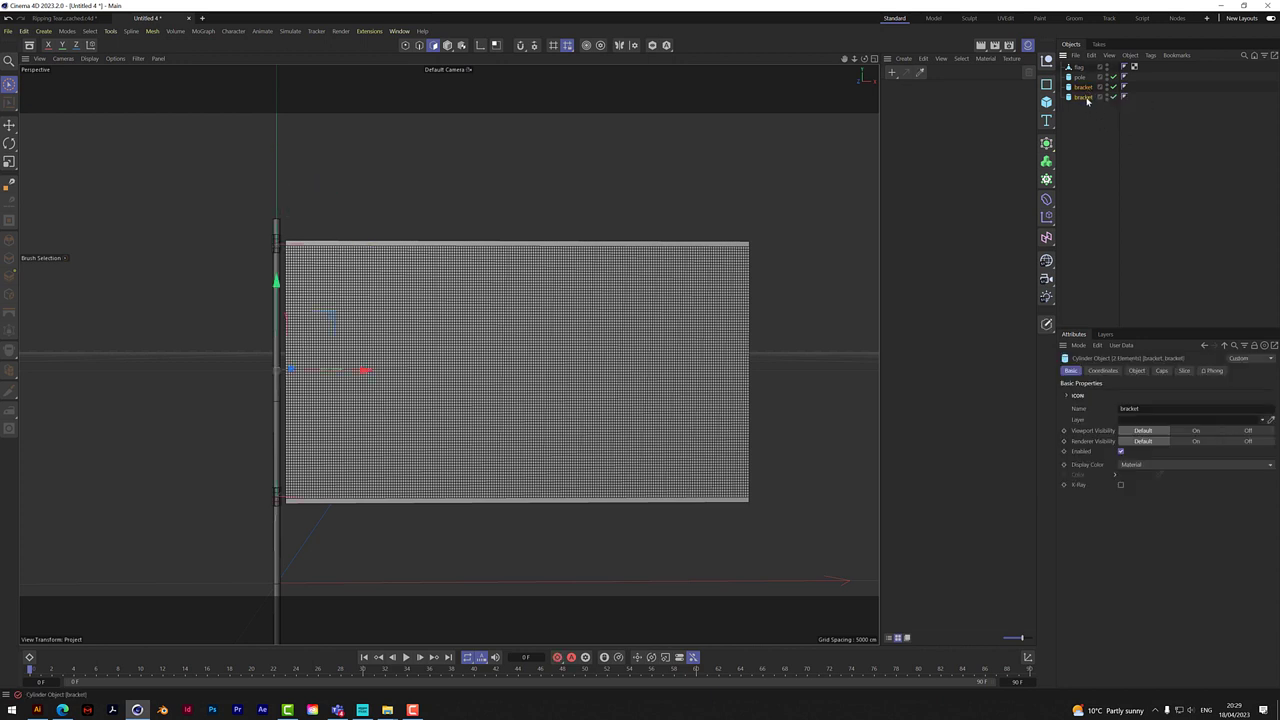
right_click(1087, 101)
mouse_move(1120, 241)
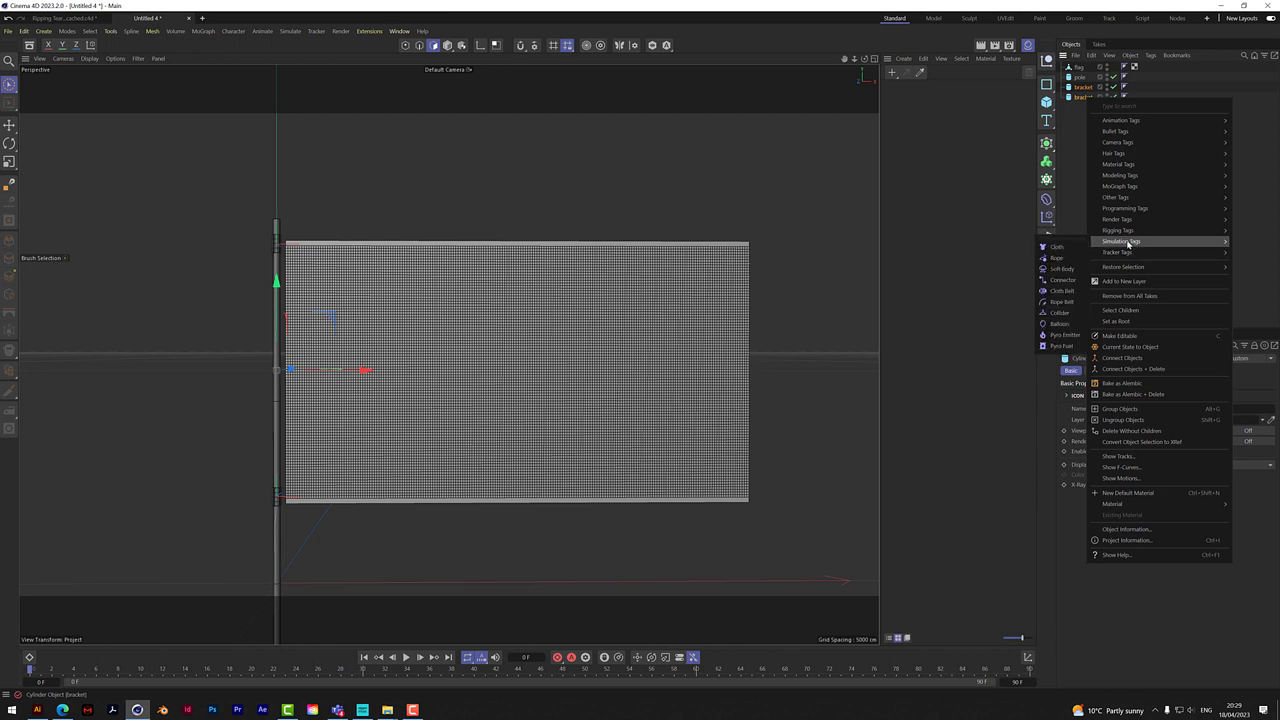
click(1056, 247)
click(1209, 372)
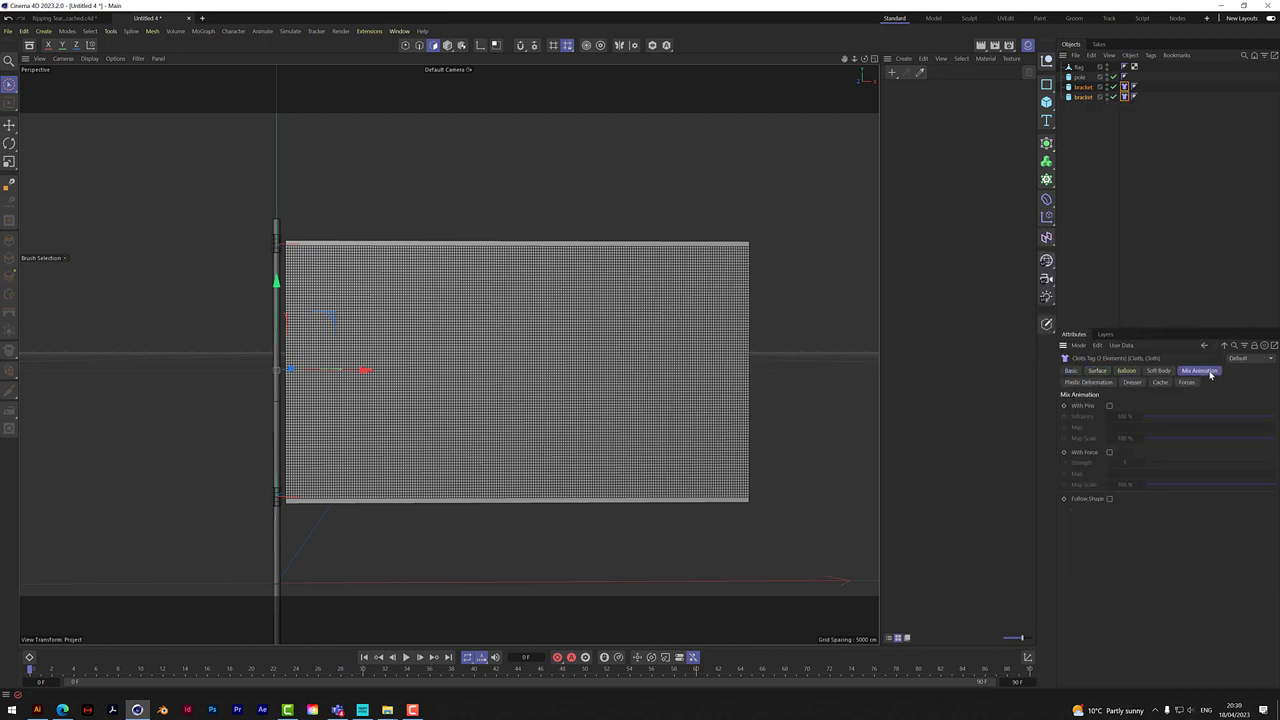
Enable With Pins in the bracket cloth tags' Mix Animation settings and add a Cloth simulation tag to the flag
click(1109, 406)
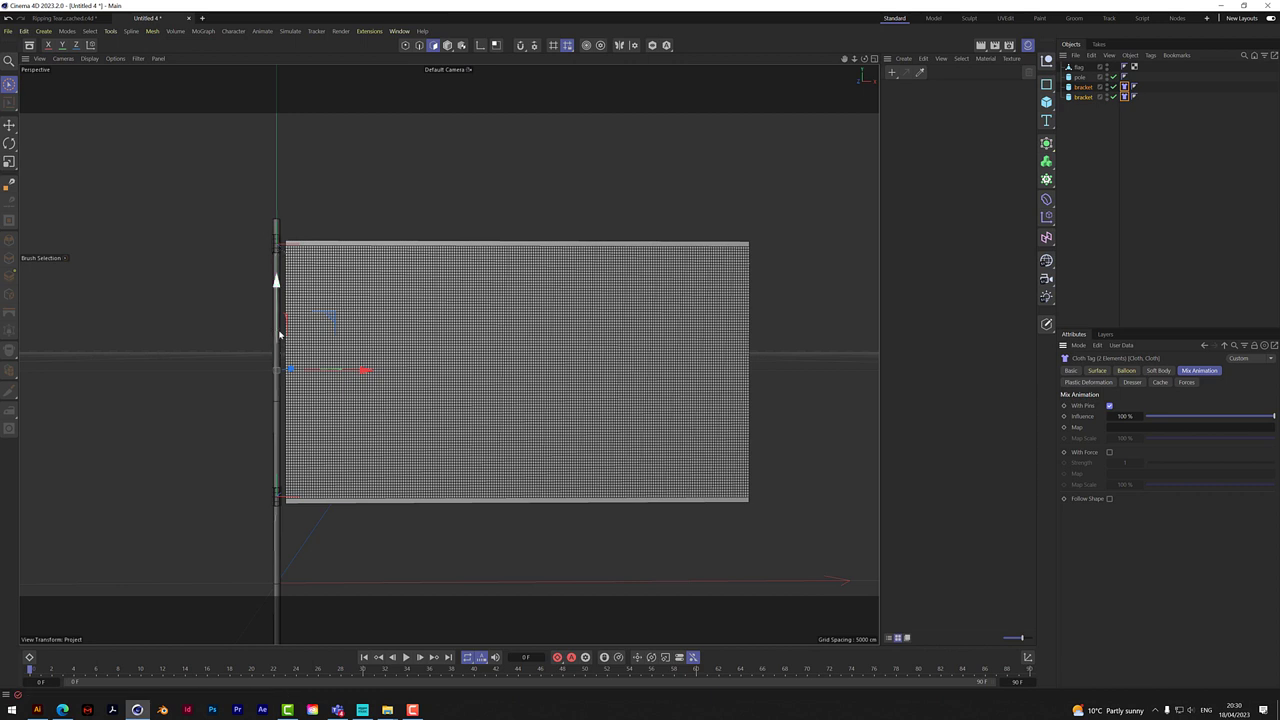
click(1080, 68)
right_click(1080, 68)
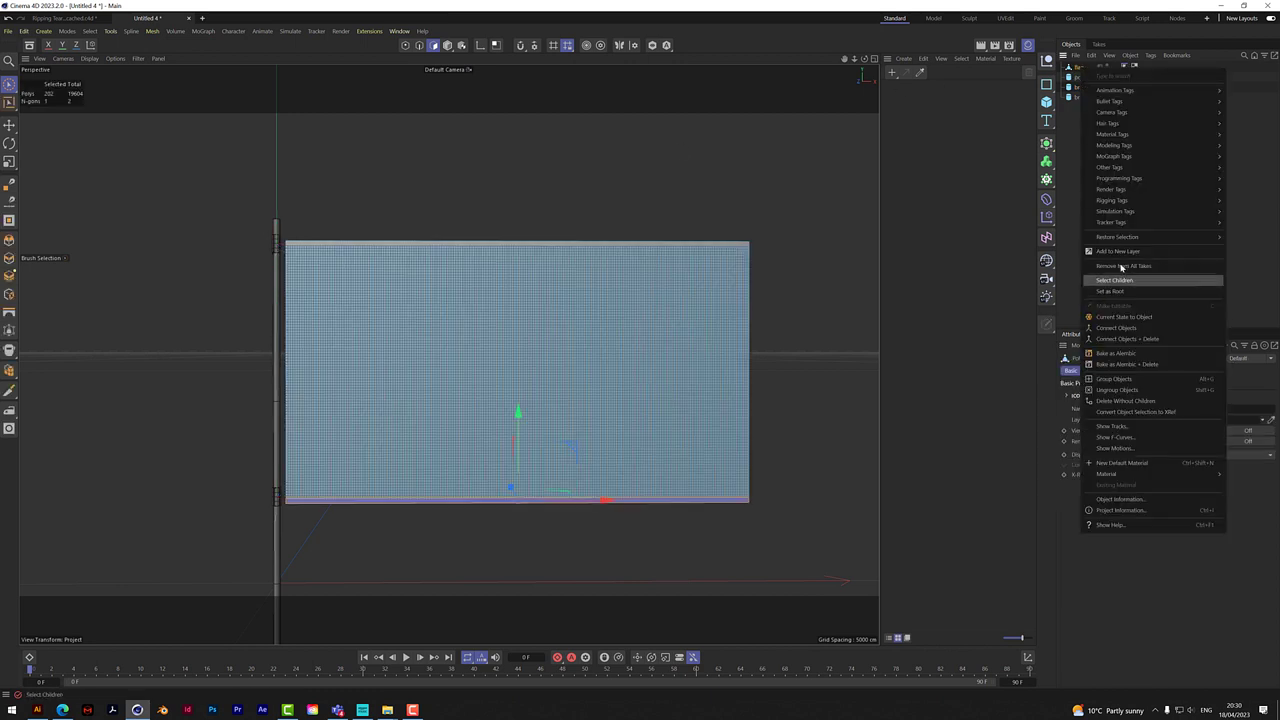
mouse_move(1120, 211)
click(1240, 218)
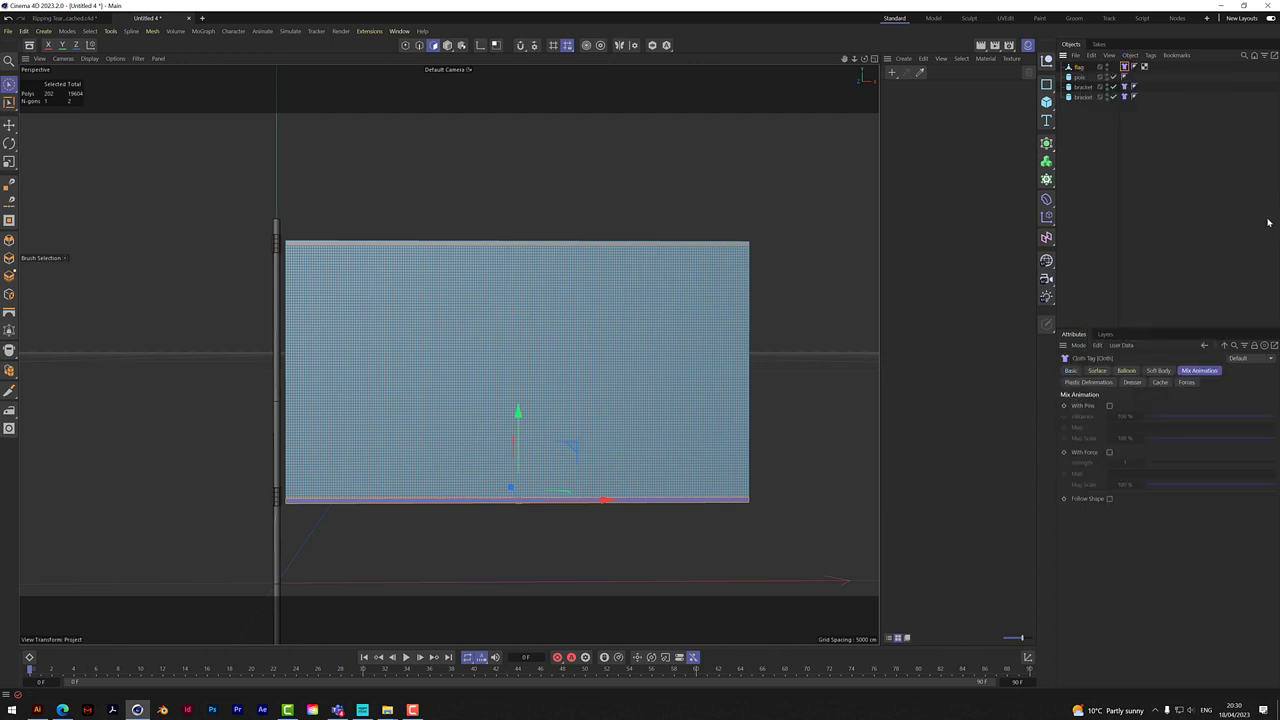
Add a Connector simulation tag to both bracket cylinders at once
click(1083, 87)
ctrl+click(1084, 96)
right_click(1088, 100)
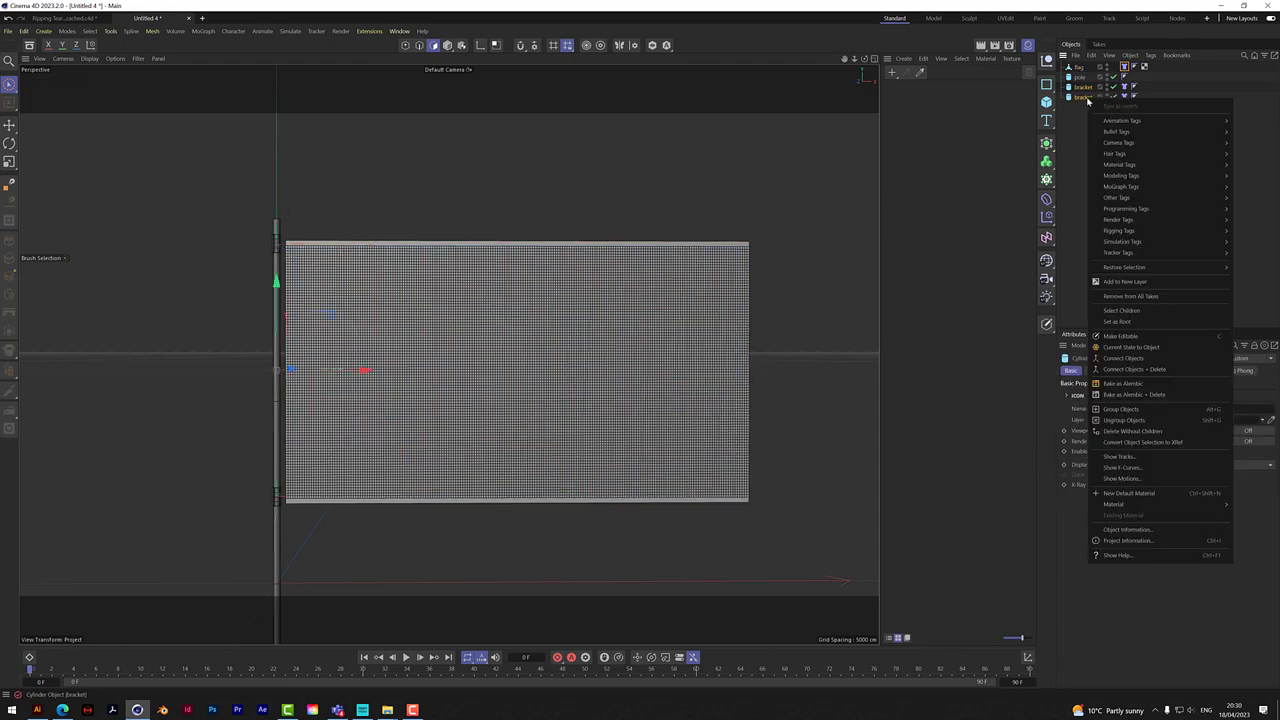
mouse_move(1127, 243)
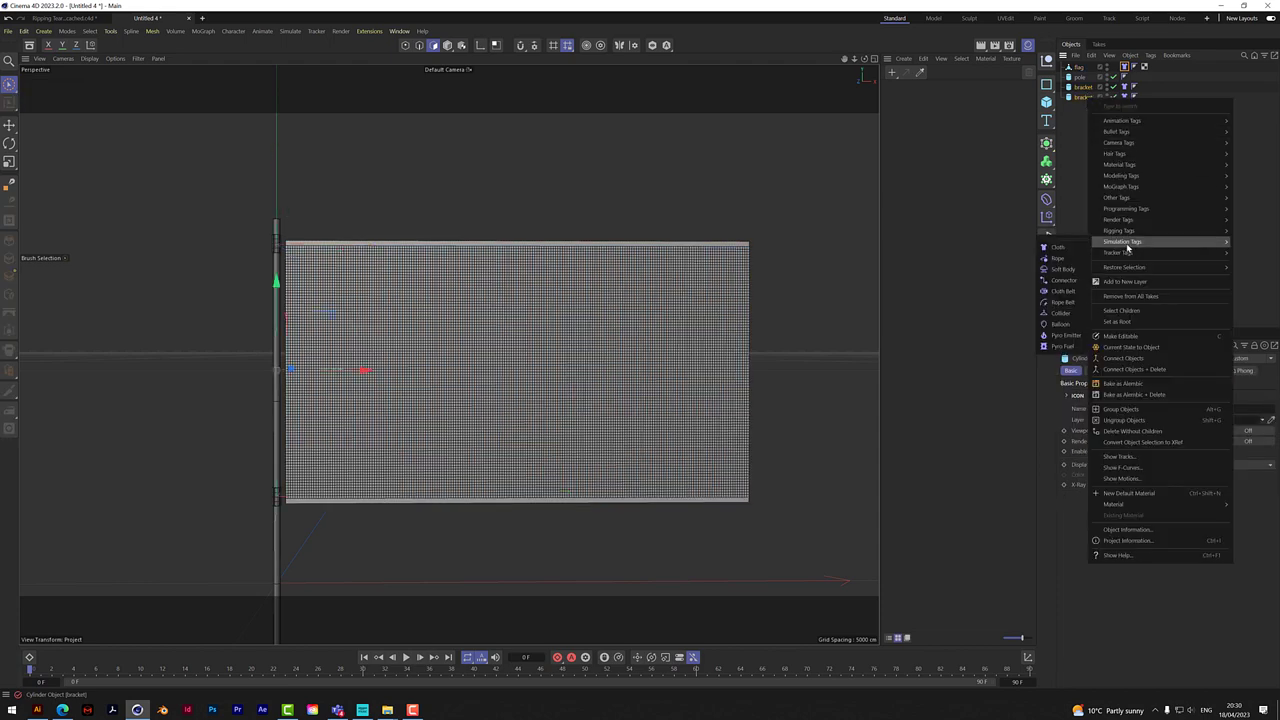
click(1068, 281)
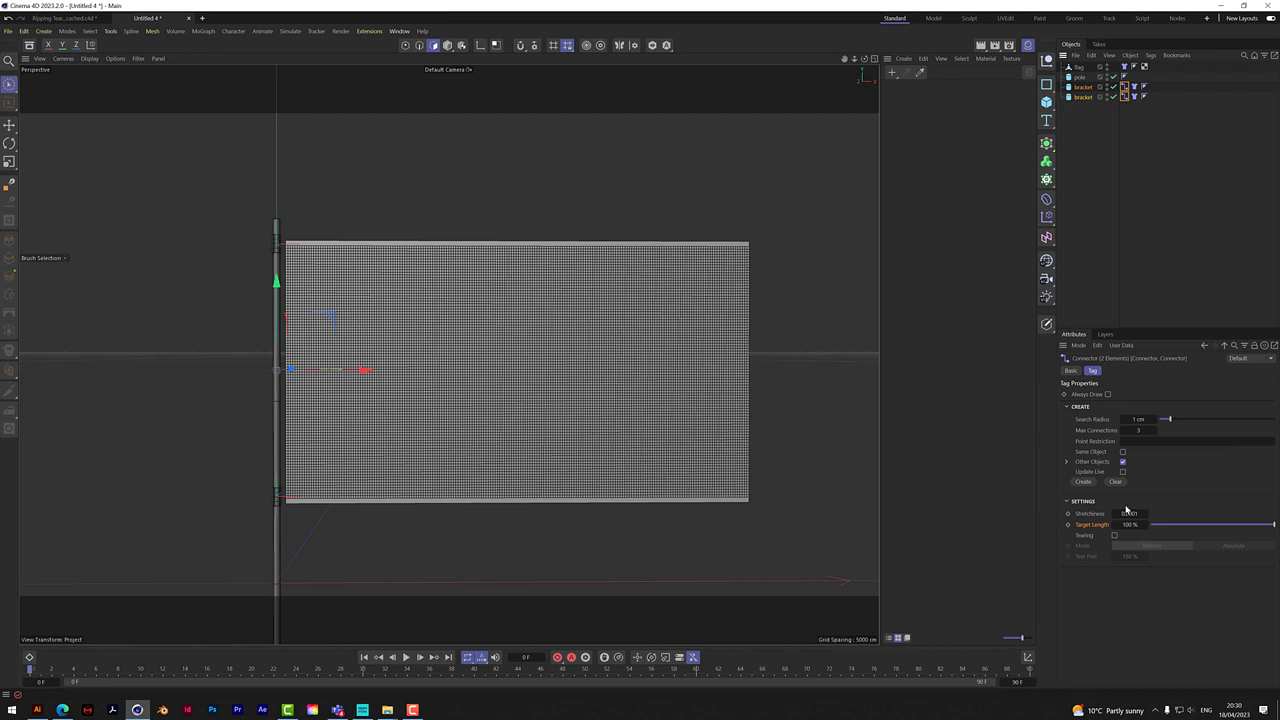
Turn on Update Live for both Connector tags and set their search radius to about 2.36 cm and Max Connections to 145
click(1123, 472)
drag(1154, 419, 1160, 419)
click(1142, 432)
key(Return)
Increase the Connector tags' search radius to 4.1 cm to link the brackets with the flag's edge
scroll(277, 246, up, 3)
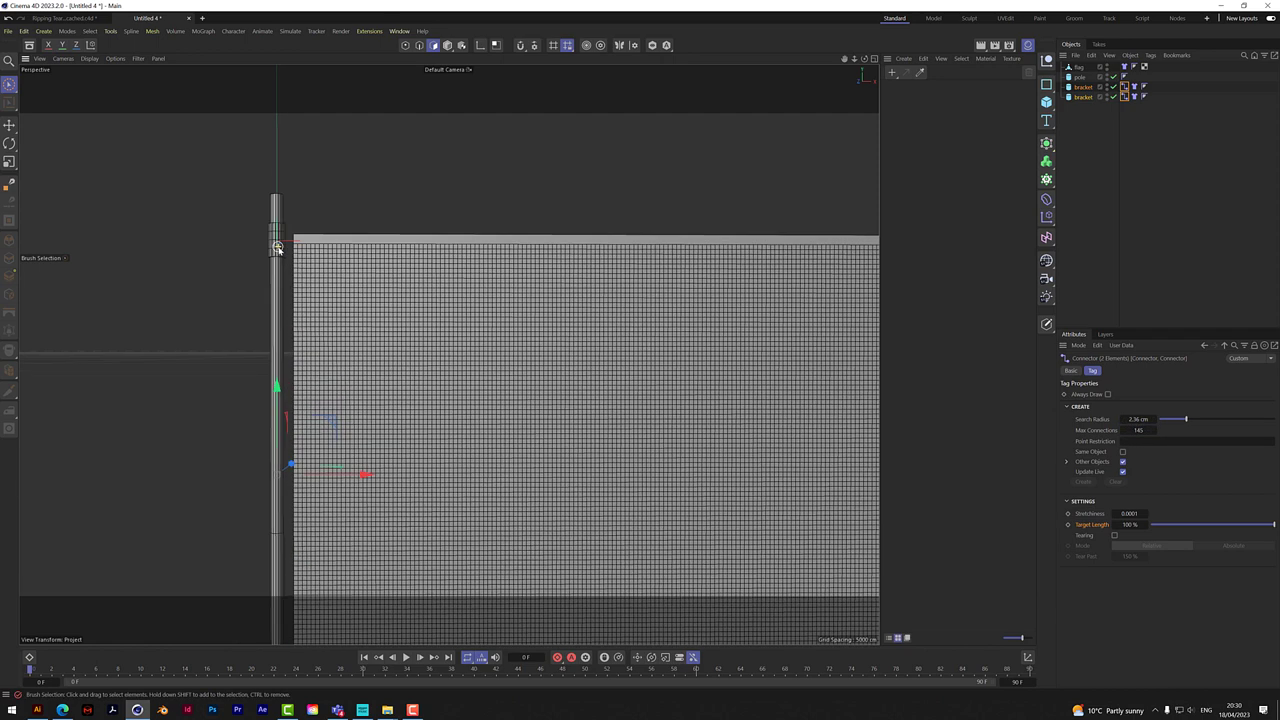
drag(864, 58, 910, 62)
drag(1148, 425, 1172, 419)
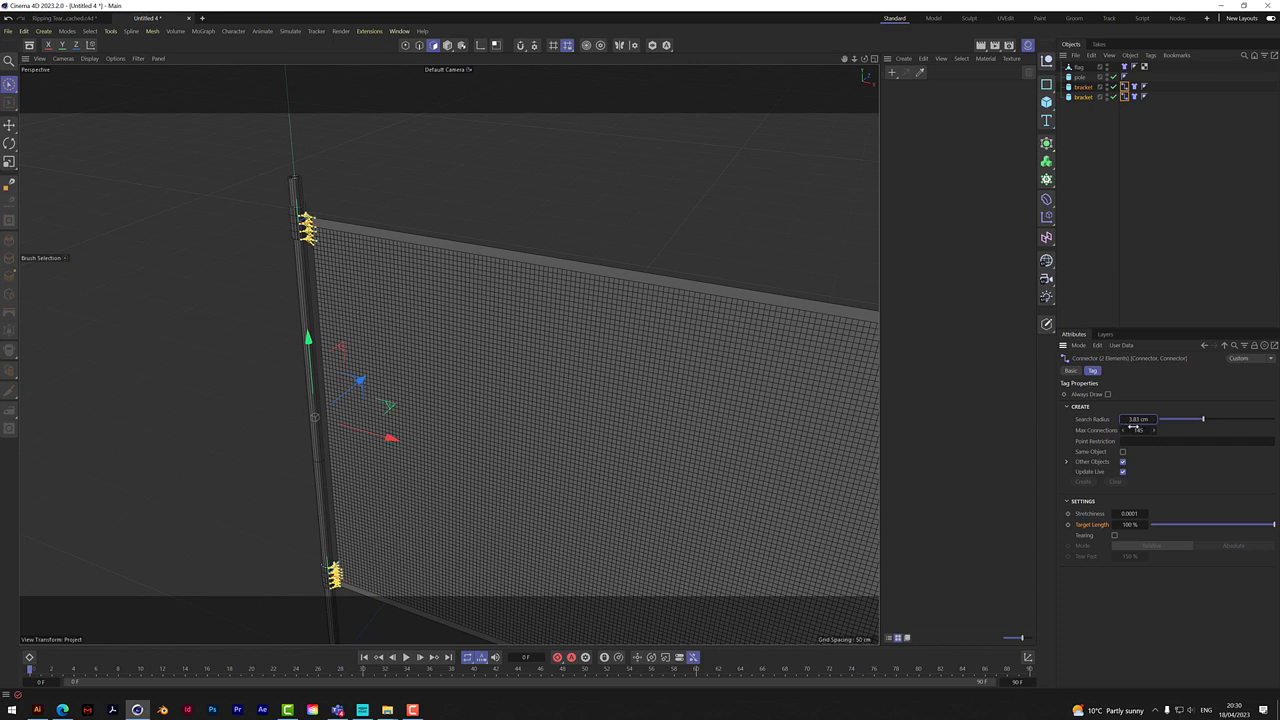
drag(1136, 419, 1142, 419)
drag(866, 58, 848, 62)
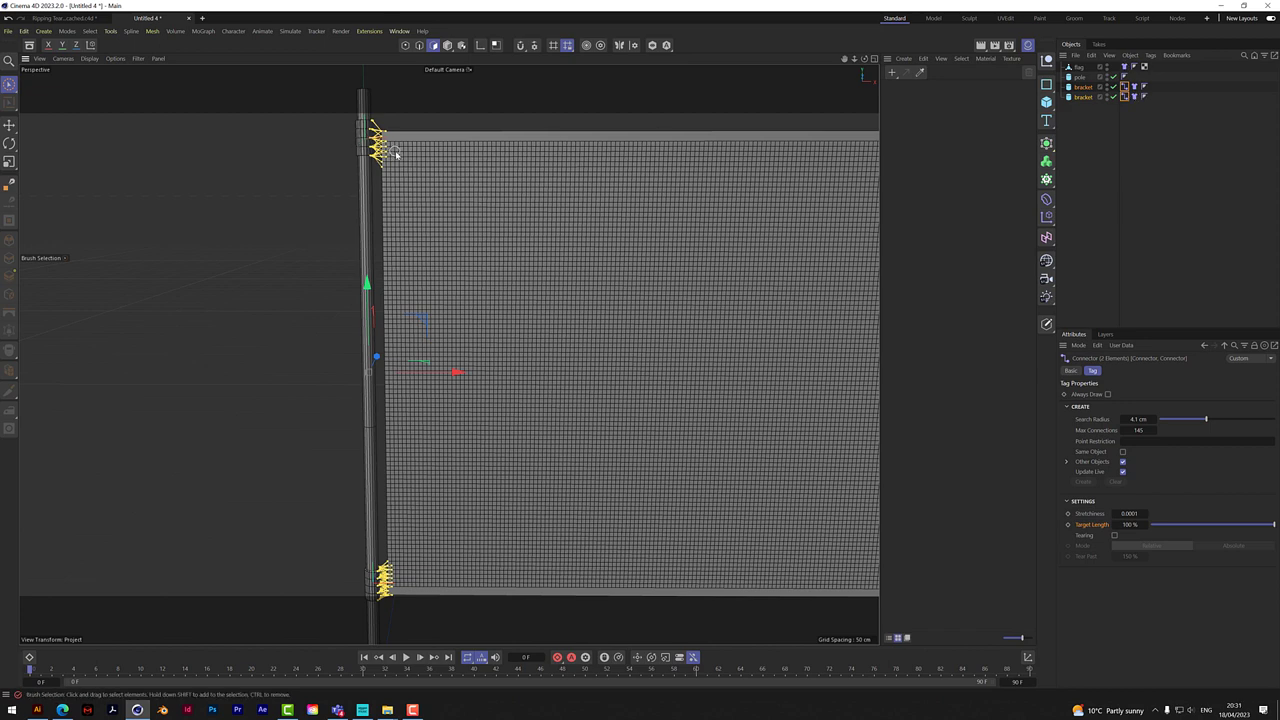
Examine the flag connections of each bracket's Connector tag one at a time and clear the selection
click(1135, 87)
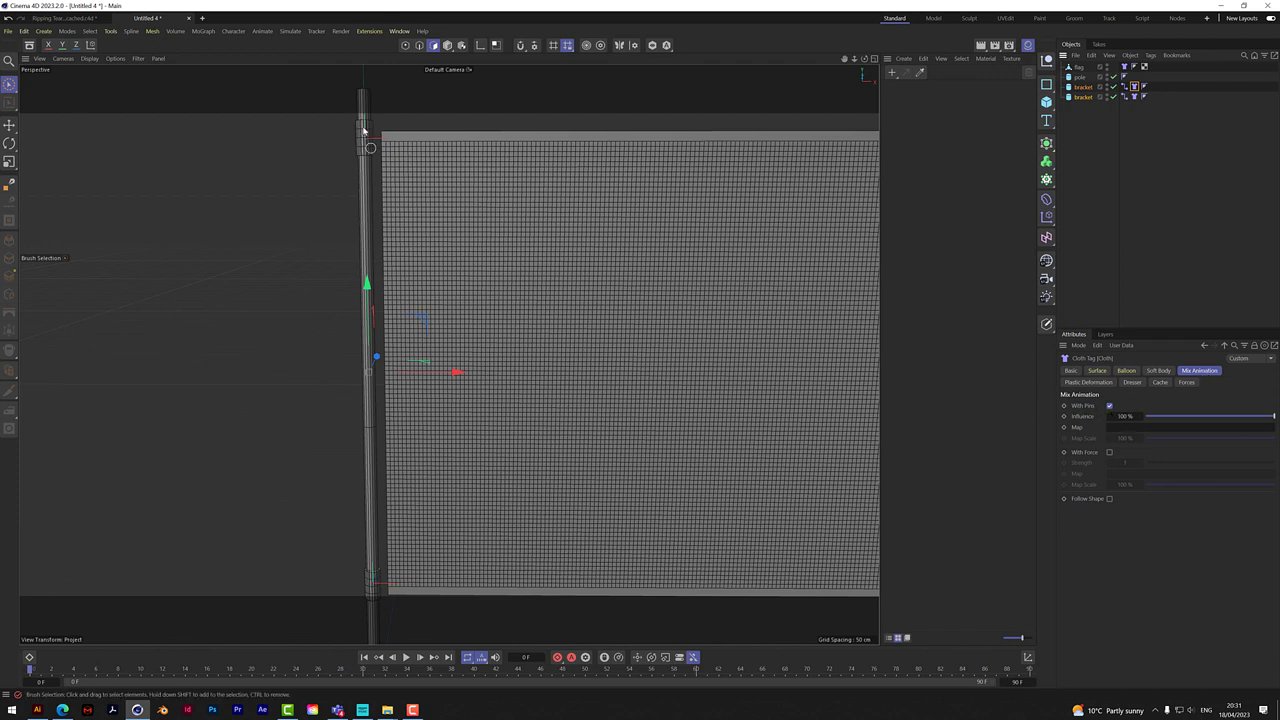
click(1124, 87)
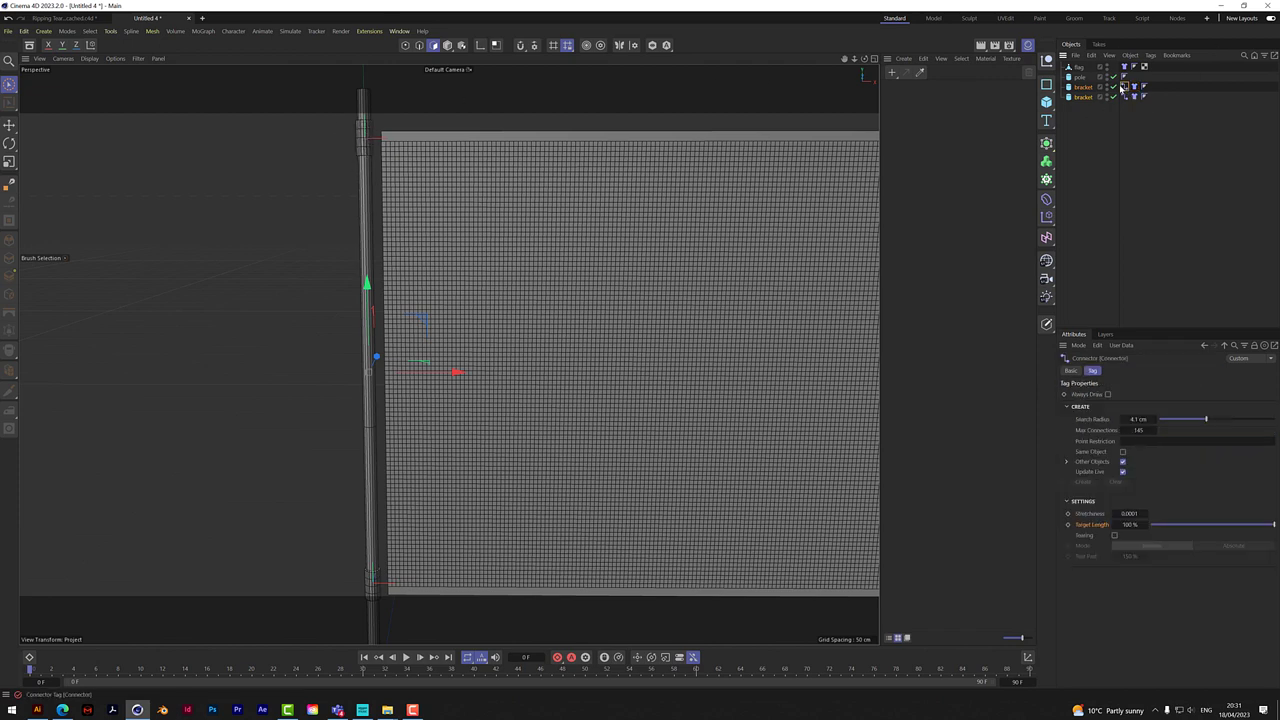
drag(864, 58, 452, 356)
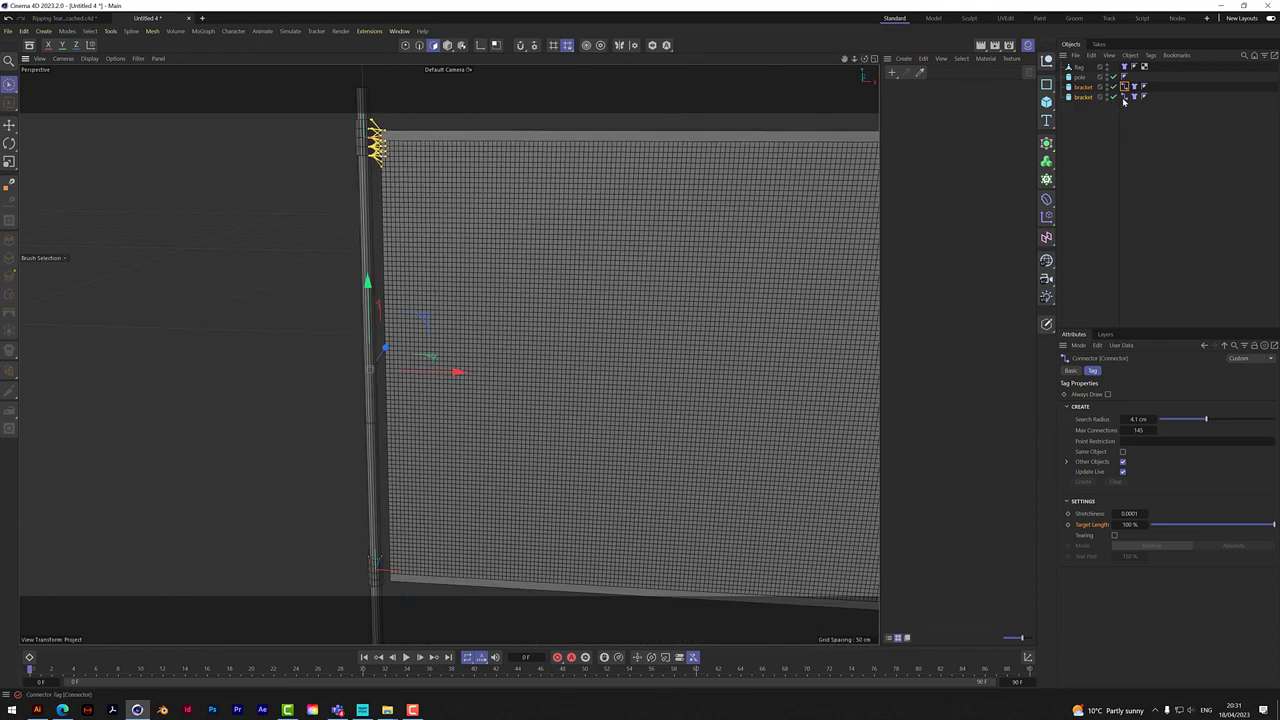
click(1124, 97)
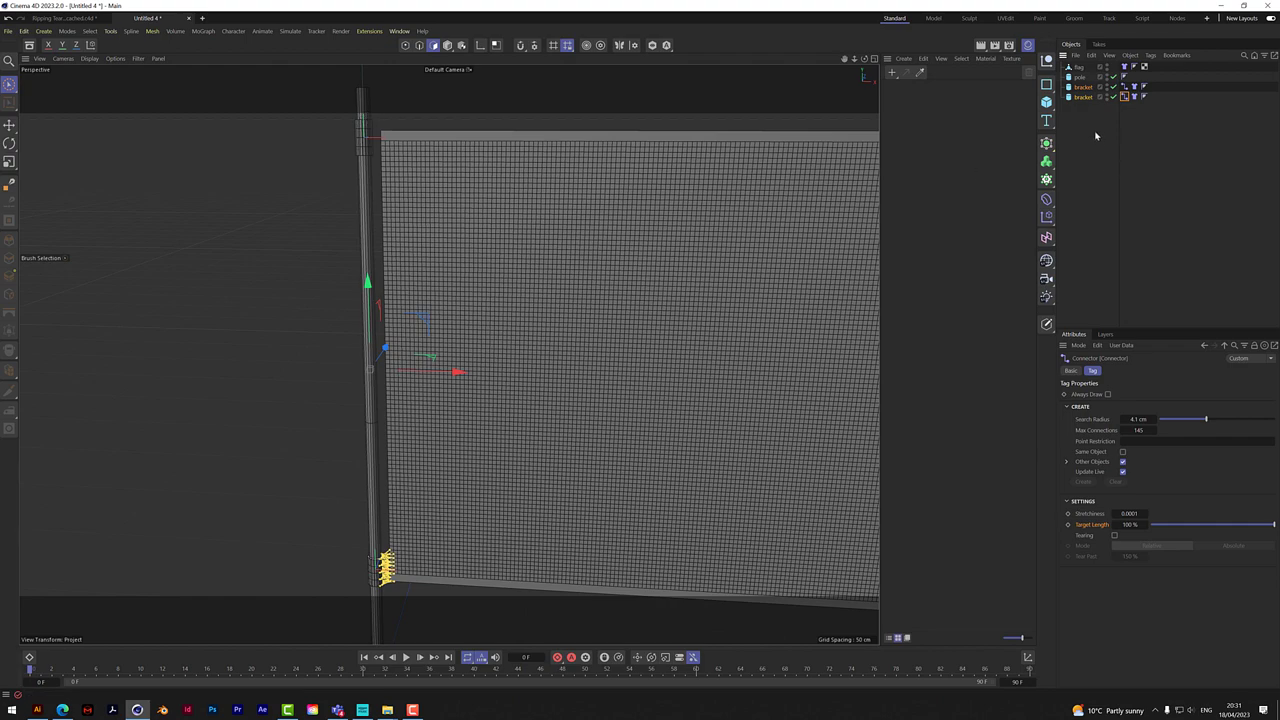
key(ctrl+shift+a)
Set the project's simulation gravity to 0 cm and return the timeline to the start frame
scroll(448, 354, down, 1)
scroll(448, 354, down, 2)
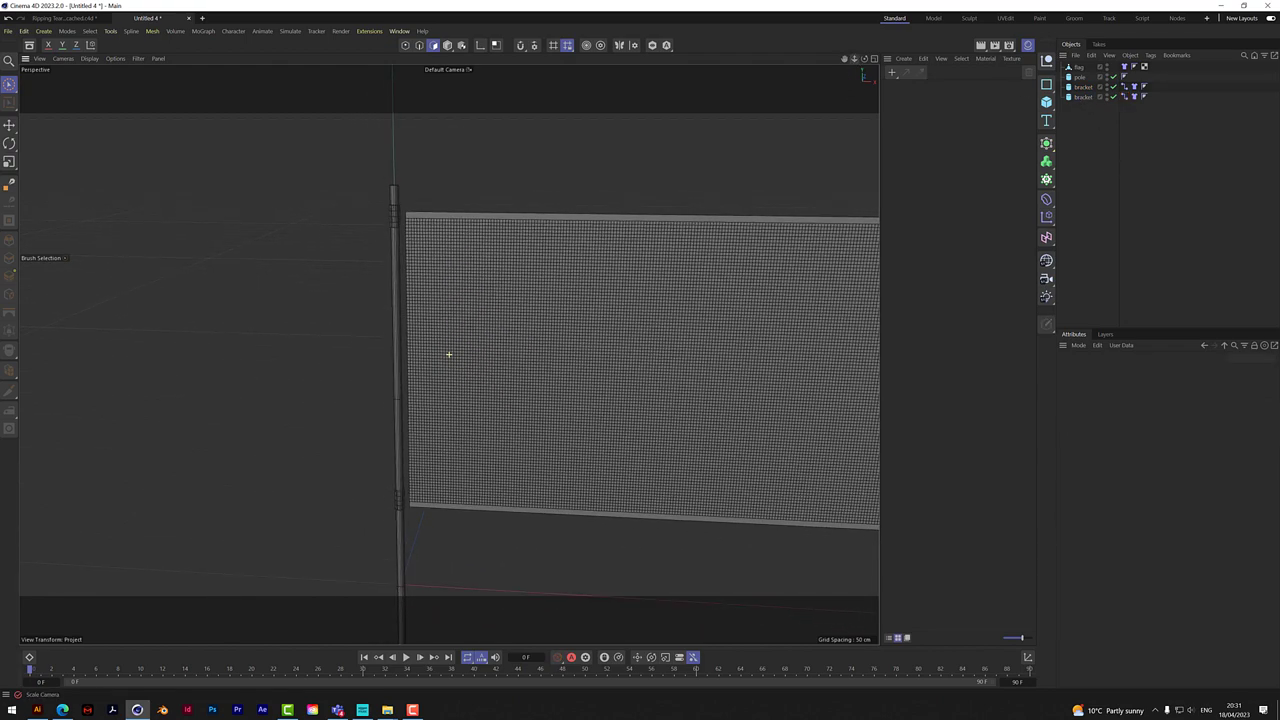
scroll(448, 354, down, 1)
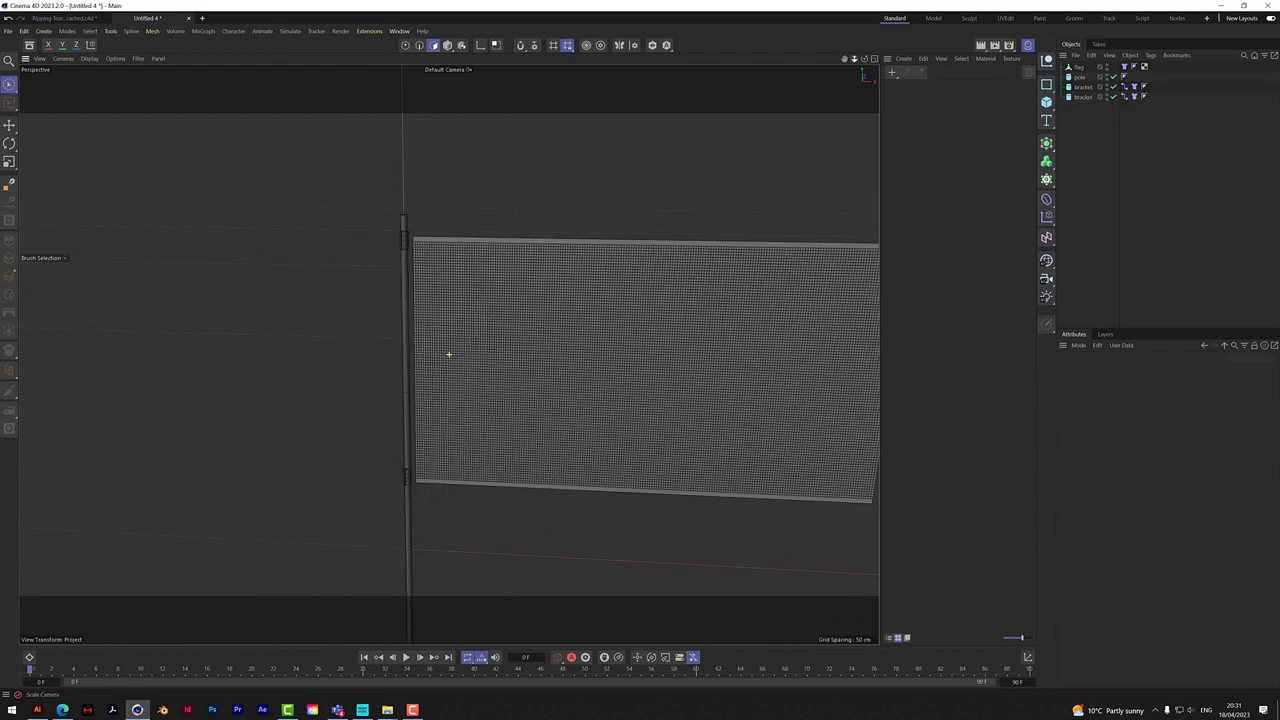
drag(864, 61, 868, 77)
key(ctrl+d)
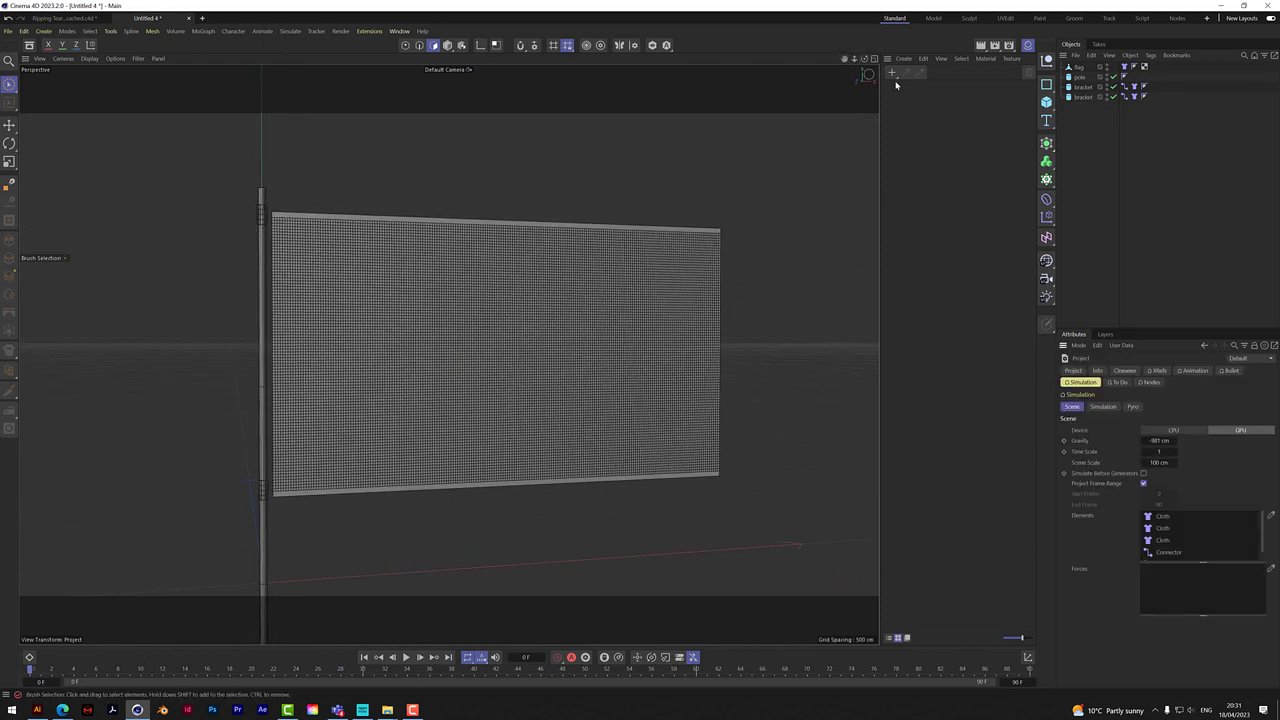
click(1172, 441)
click(364, 657)
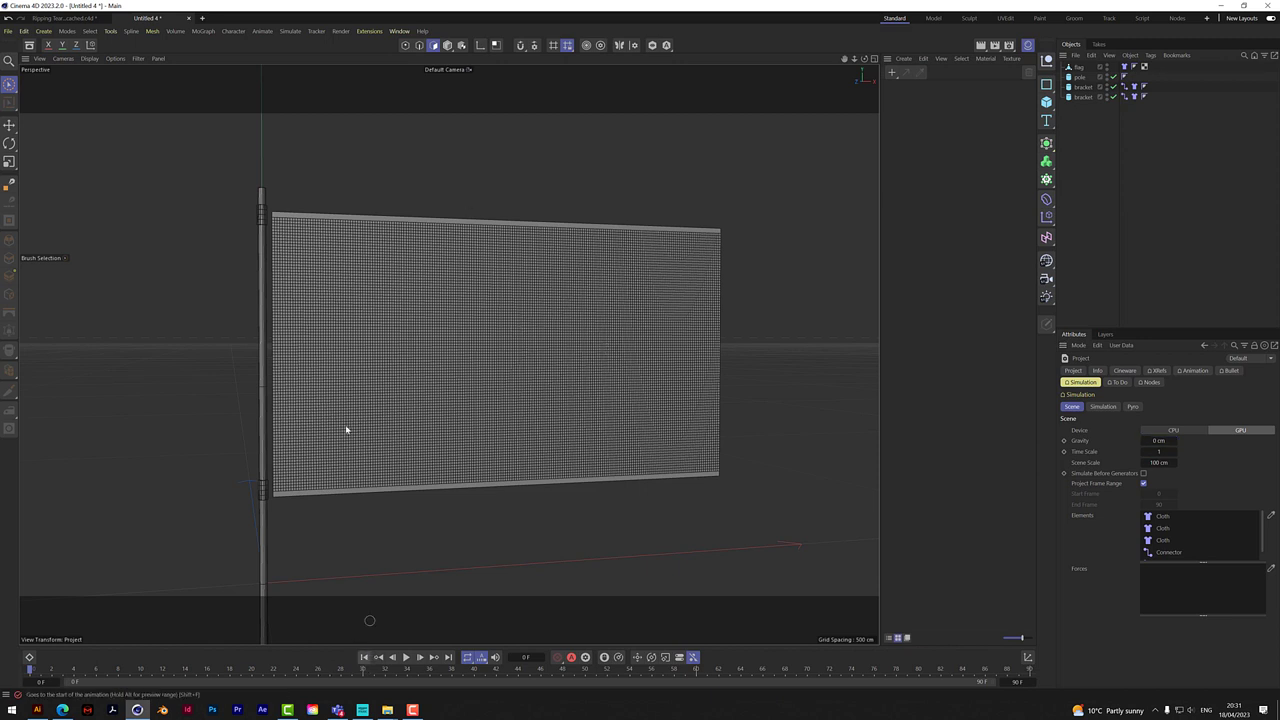
Add a Turbulence force and a Wind force to the scene
click(296, 33)
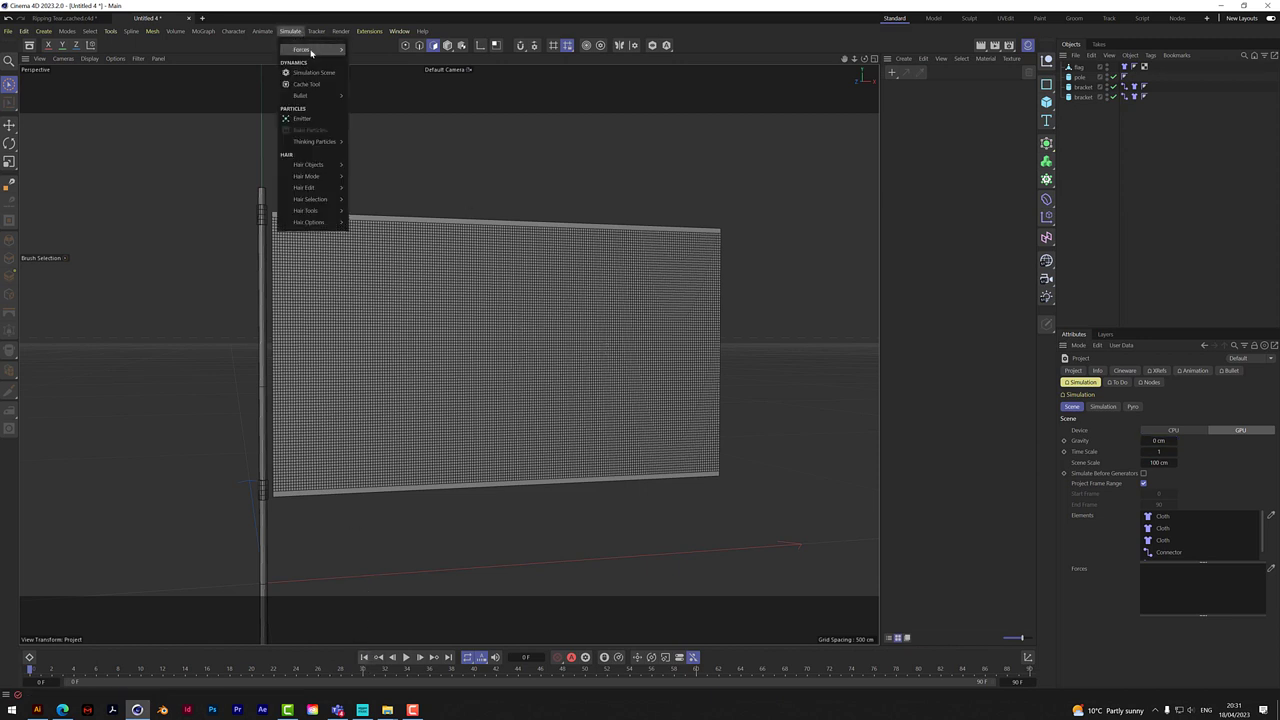
mouse_move(311, 52)
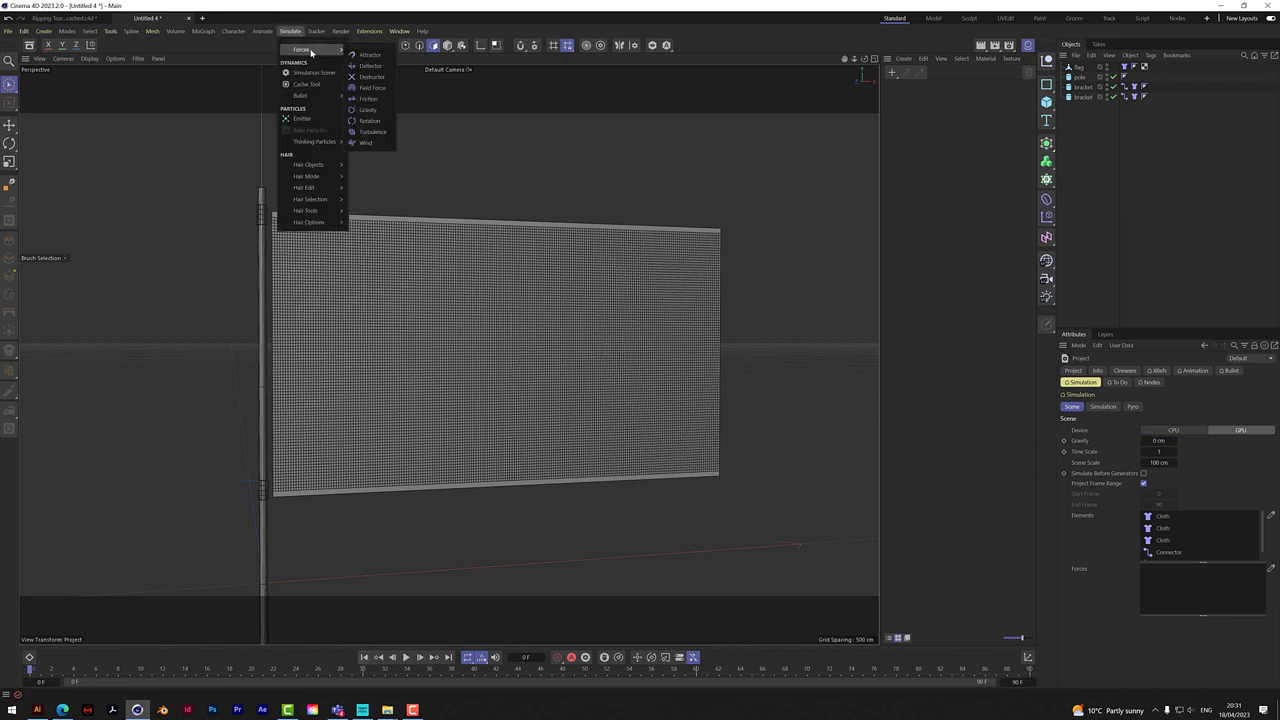
click(372, 132)
click(290, 31)
mouse_move(305, 49)
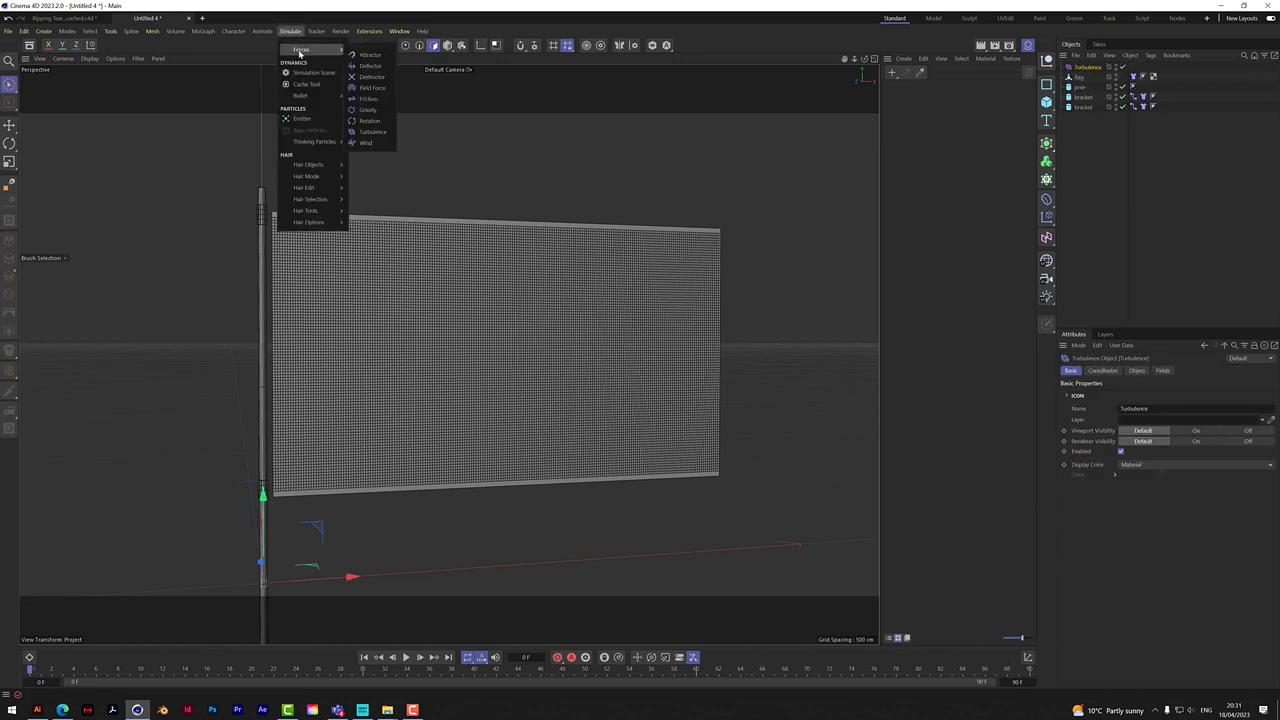
click(368, 143)
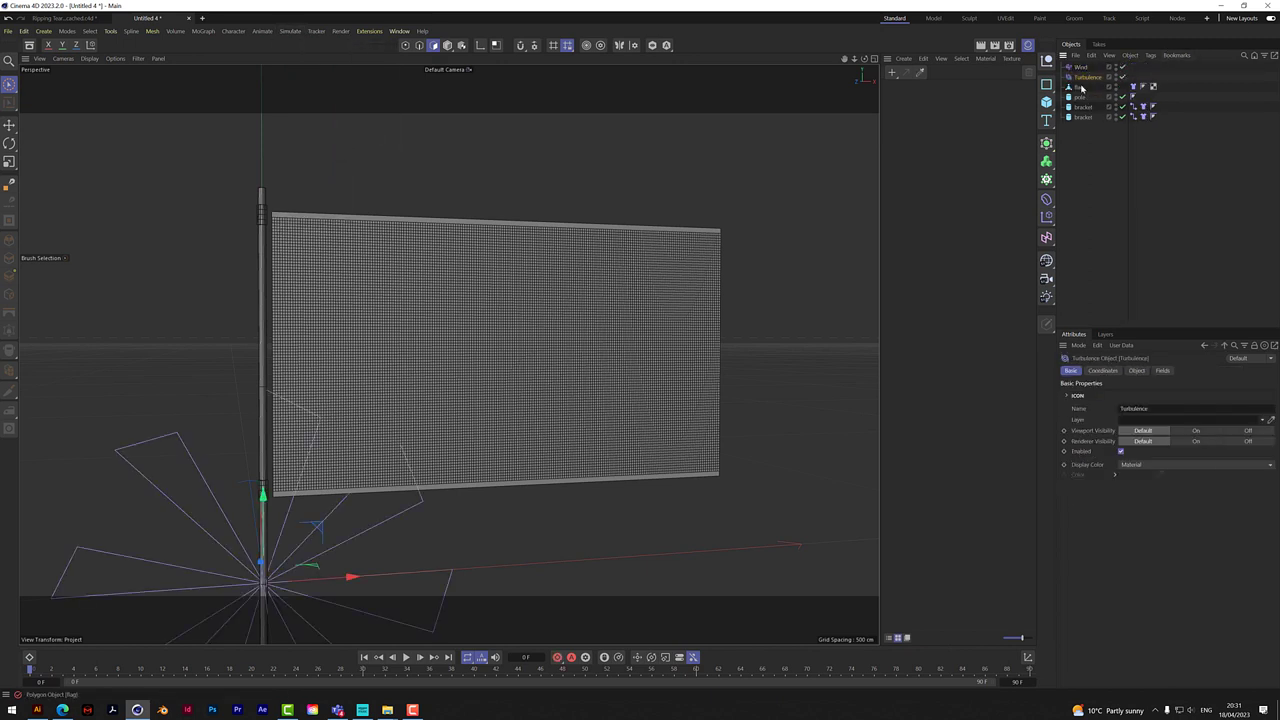
Set the Turbulence force's strength to 53.3 cm and raise its scale, and give the Wind a 300 cm speed with 100% turbulence
click(1137, 370)
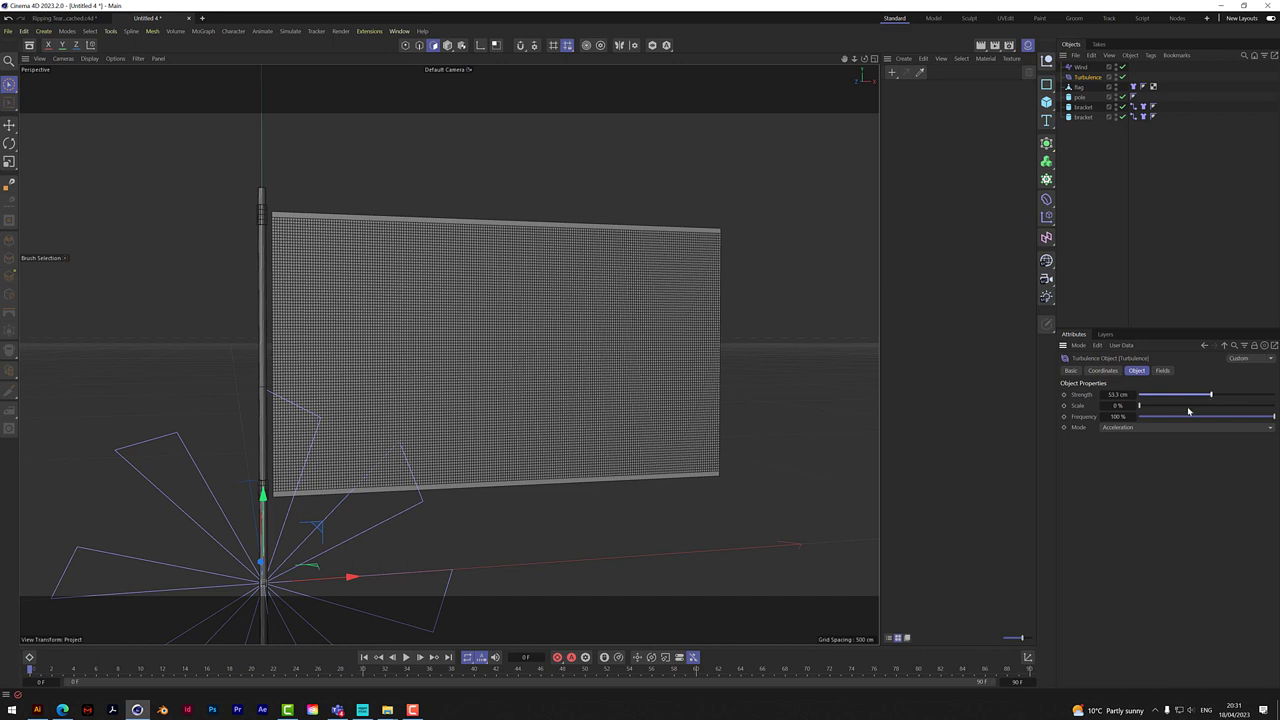
drag(1188, 410, 1184, 407)
click(1082, 66)
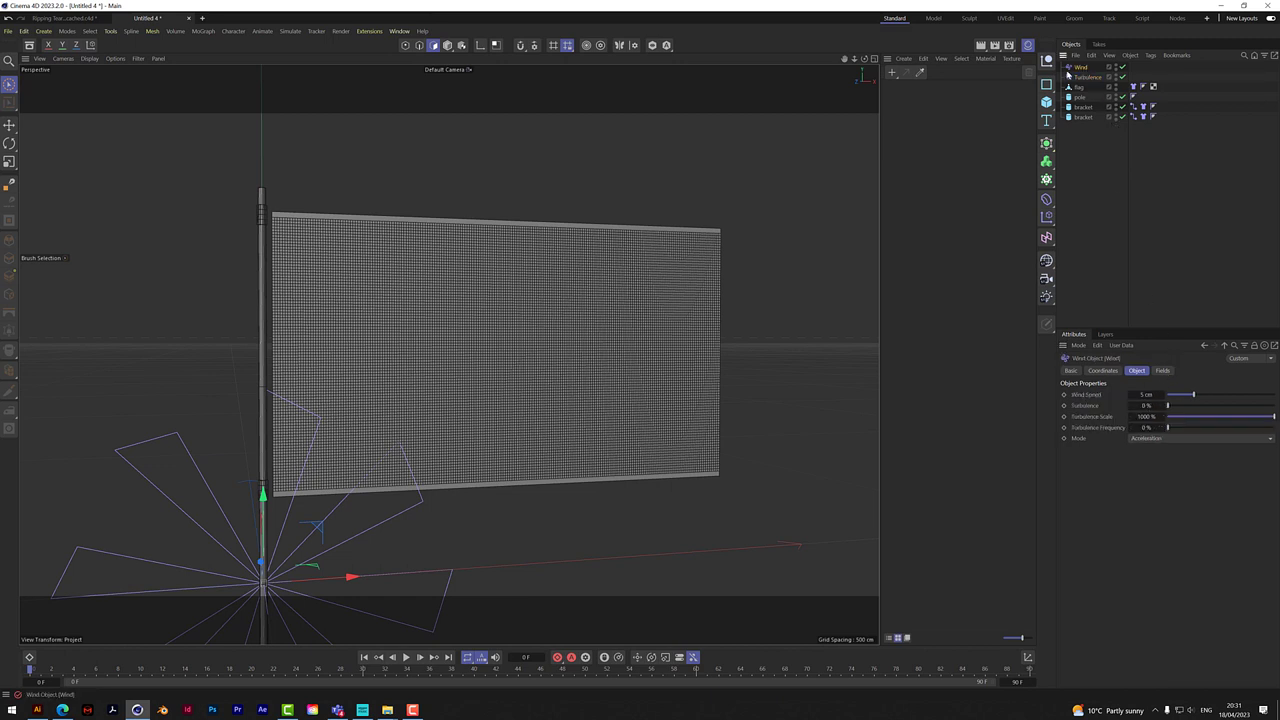
click(1148, 394)
click(1149, 405)
text(100)
key(Return)
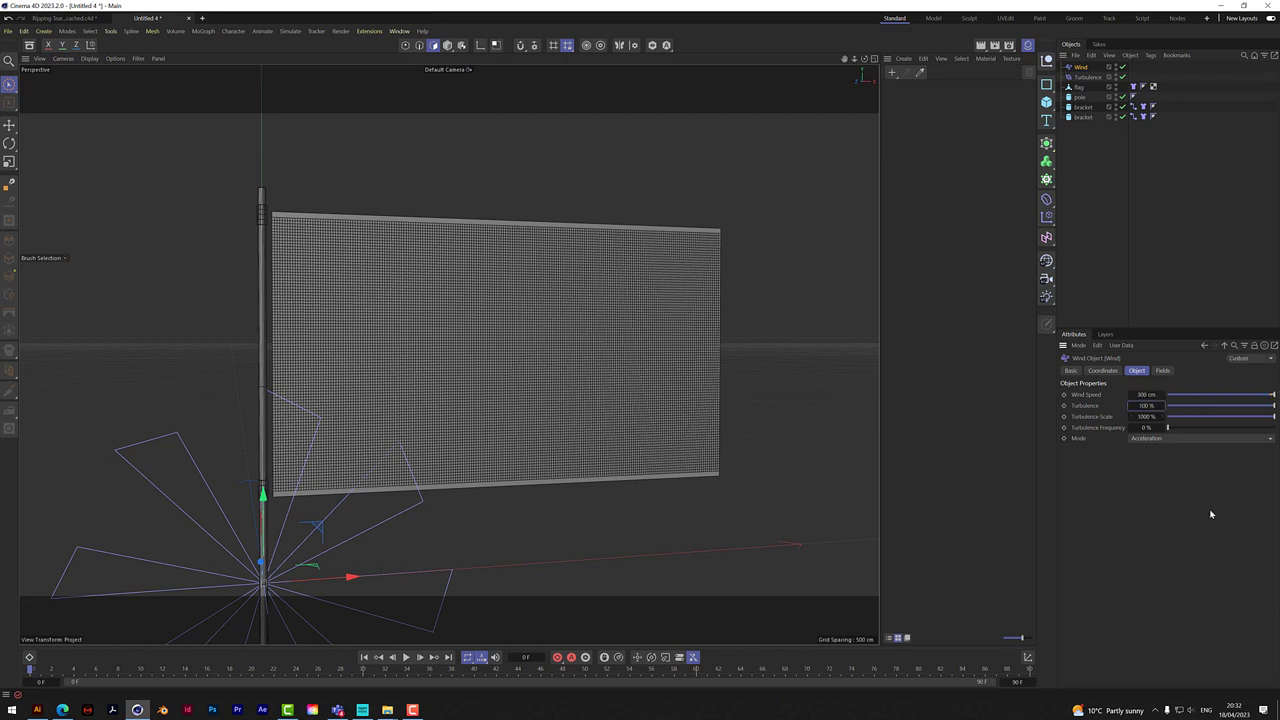
Rotate the Wind force so that it blows from the pole along the length of the flag
drag(853, 58, 835, 58)
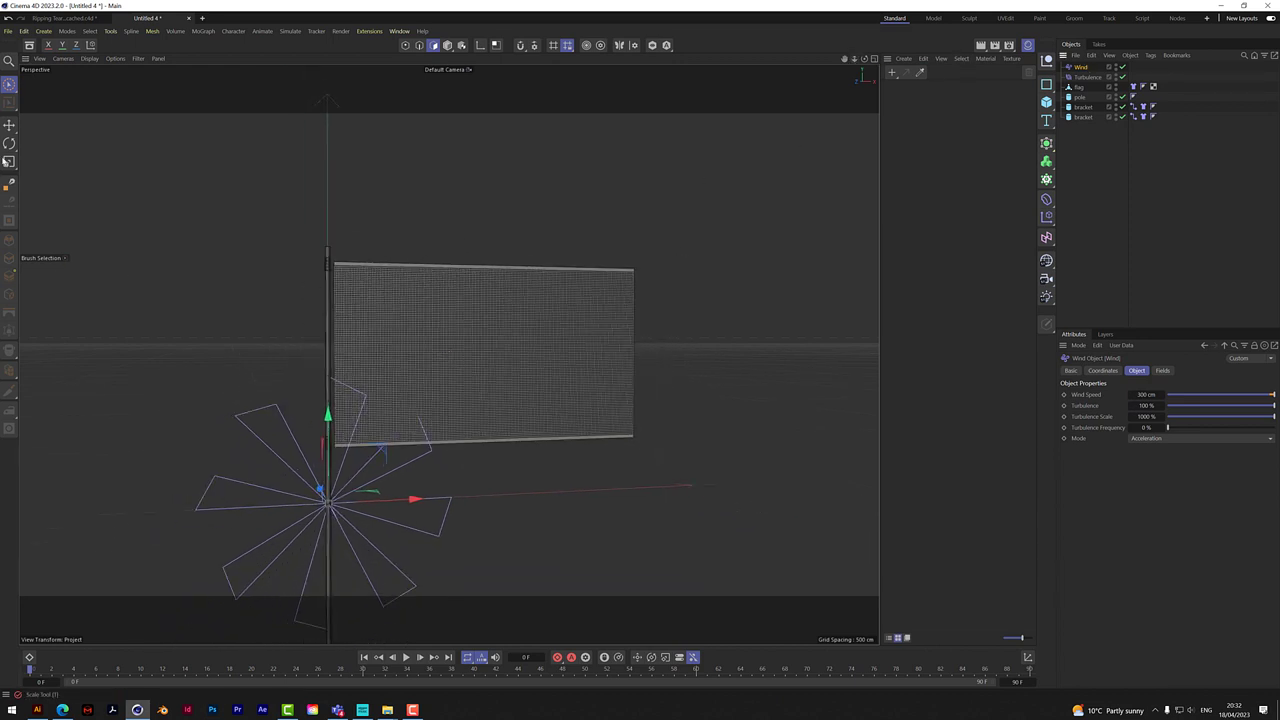
click(9, 143)
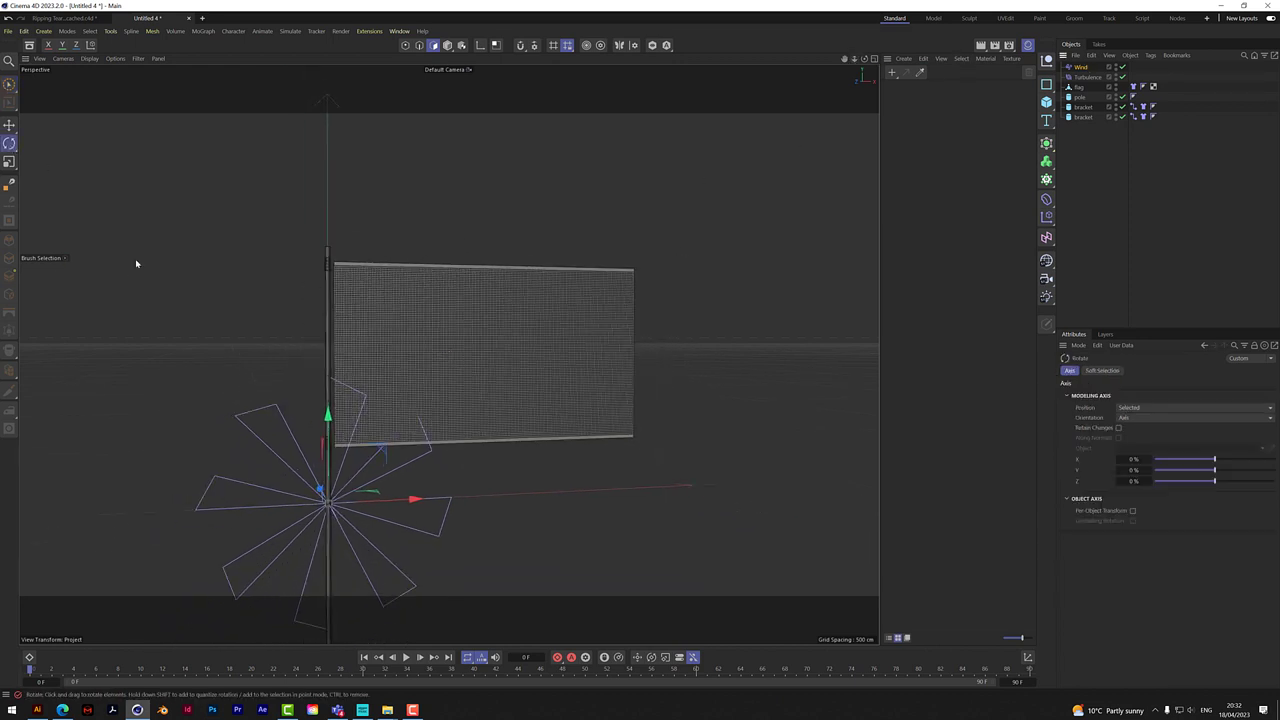
drag(364, 508, 248, 517)
drag(870, 62, 557, 369)
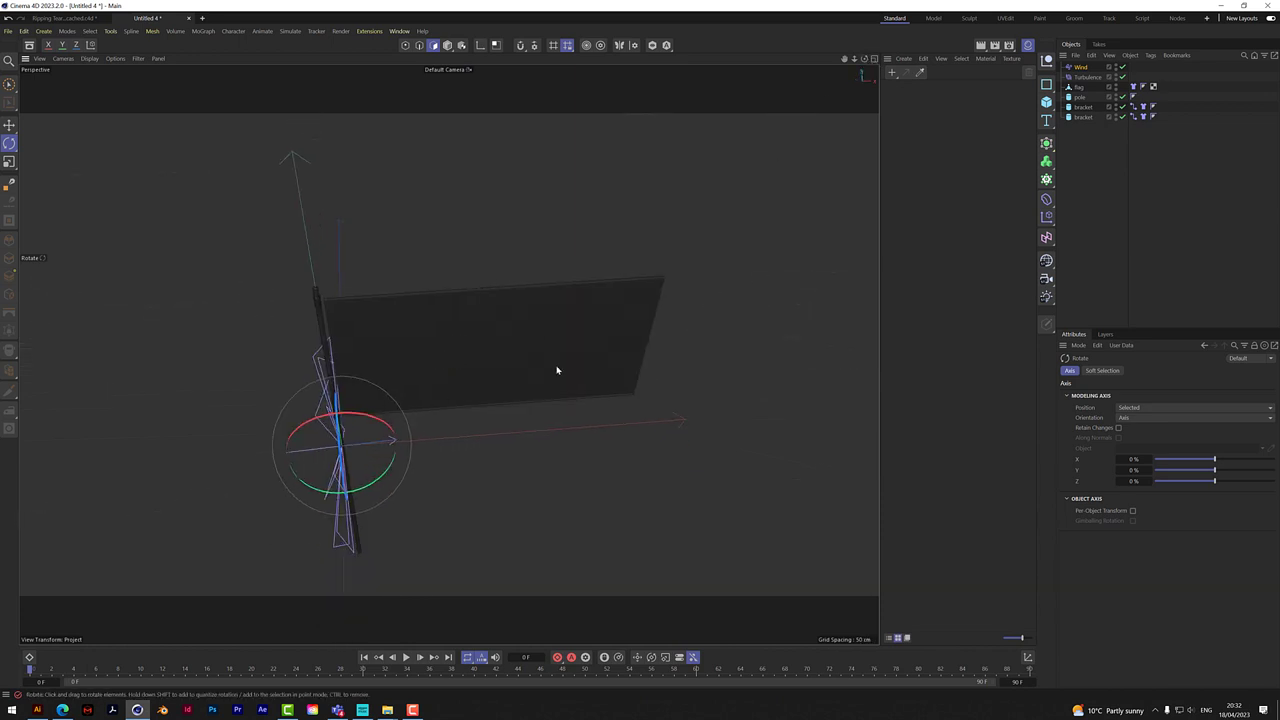
Add a Vibrate tag to the Wind and enable its rotation with amplitudes of 30°, 50° and 40°
right_click(1083, 67)
mouse_move(1115, 87)
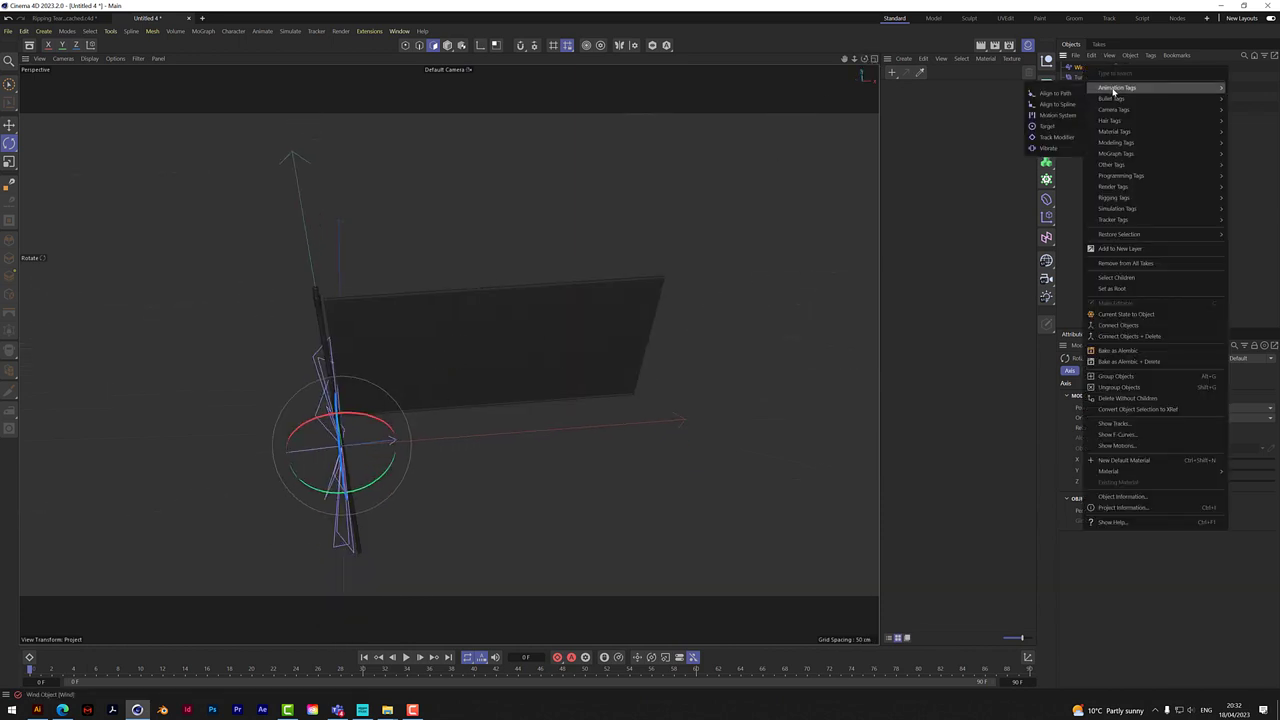
click(1050, 156)
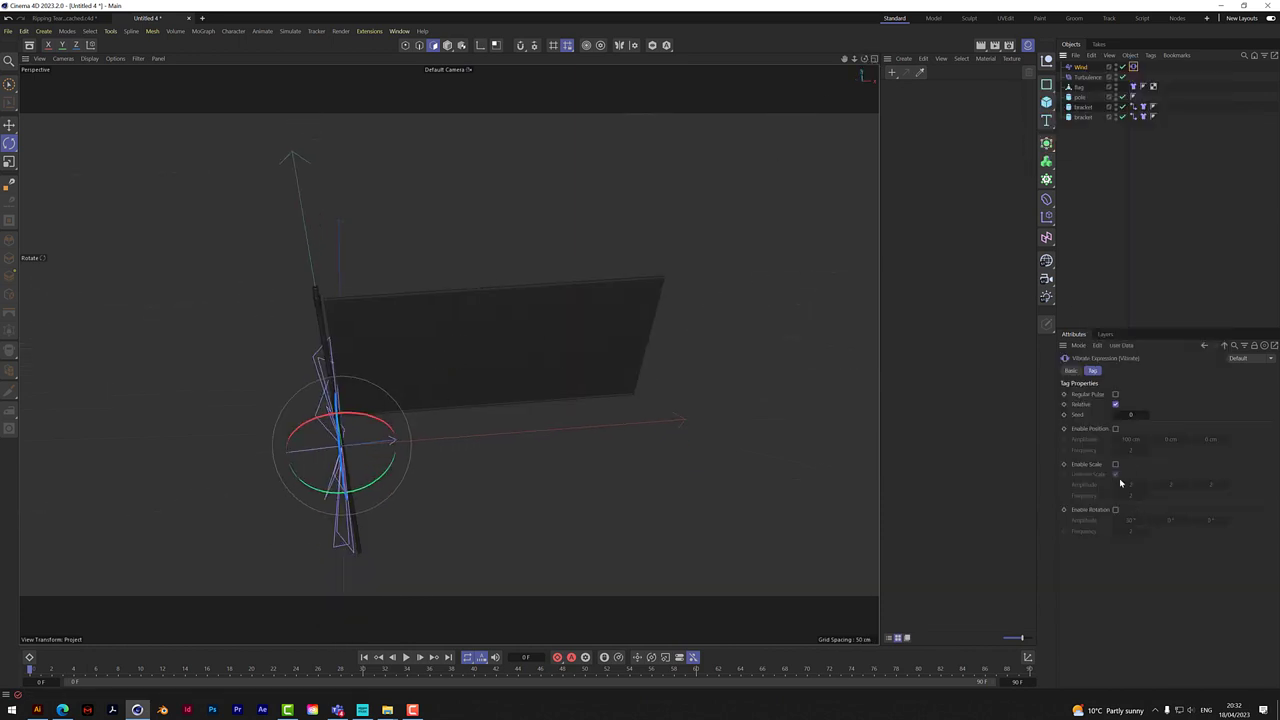
click(1115, 510)
click(1173, 520)
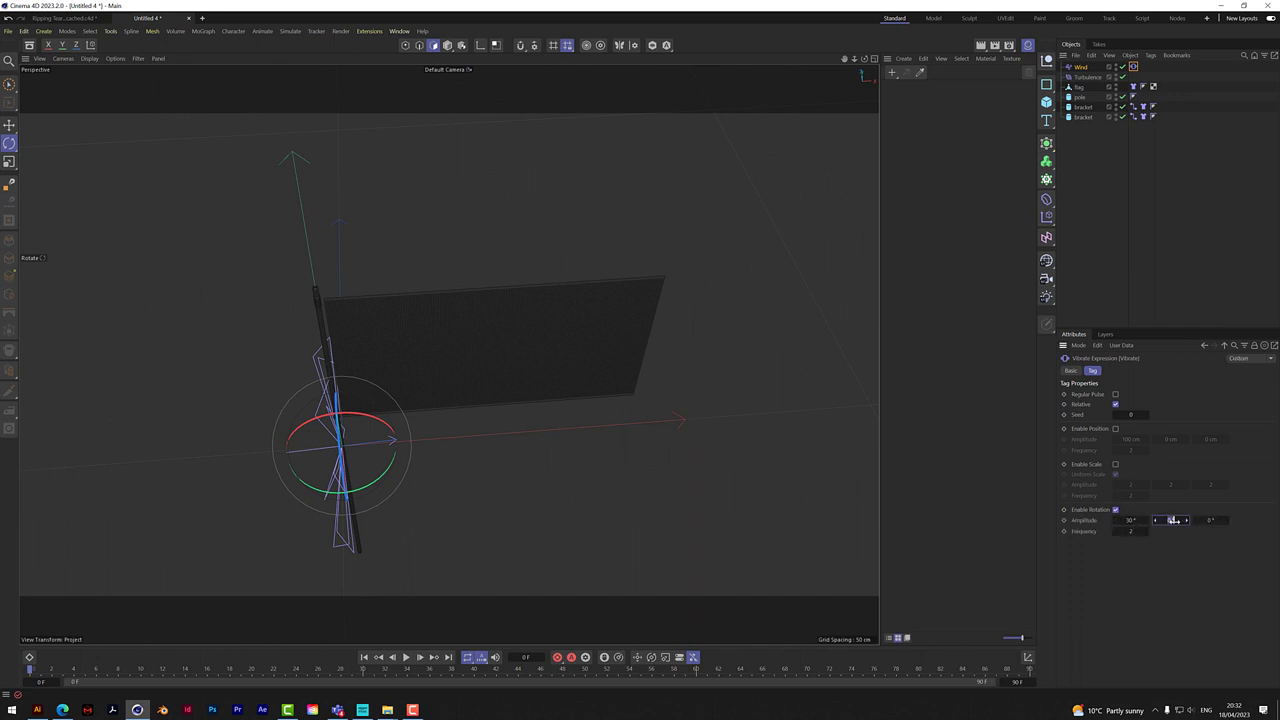
click(1209, 520)
Play the simulation to preview how the flag moves in the wind, and stop it
click(407, 657)
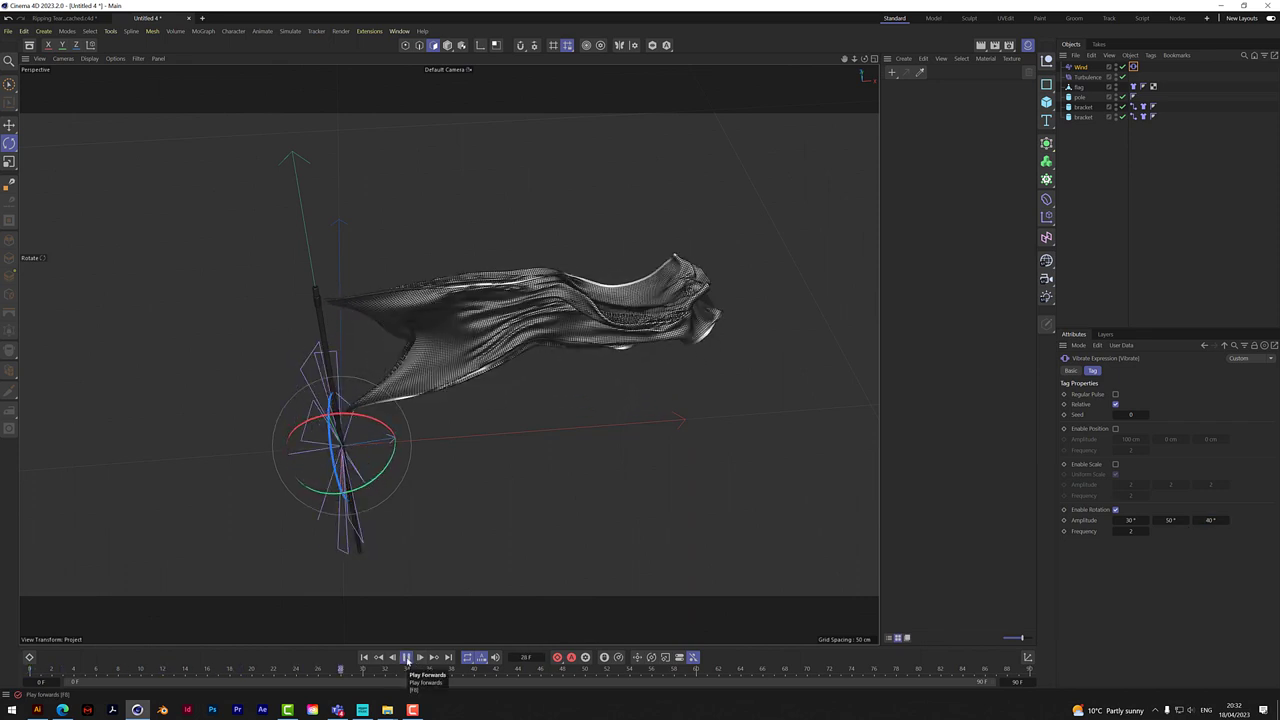
click(407, 657)
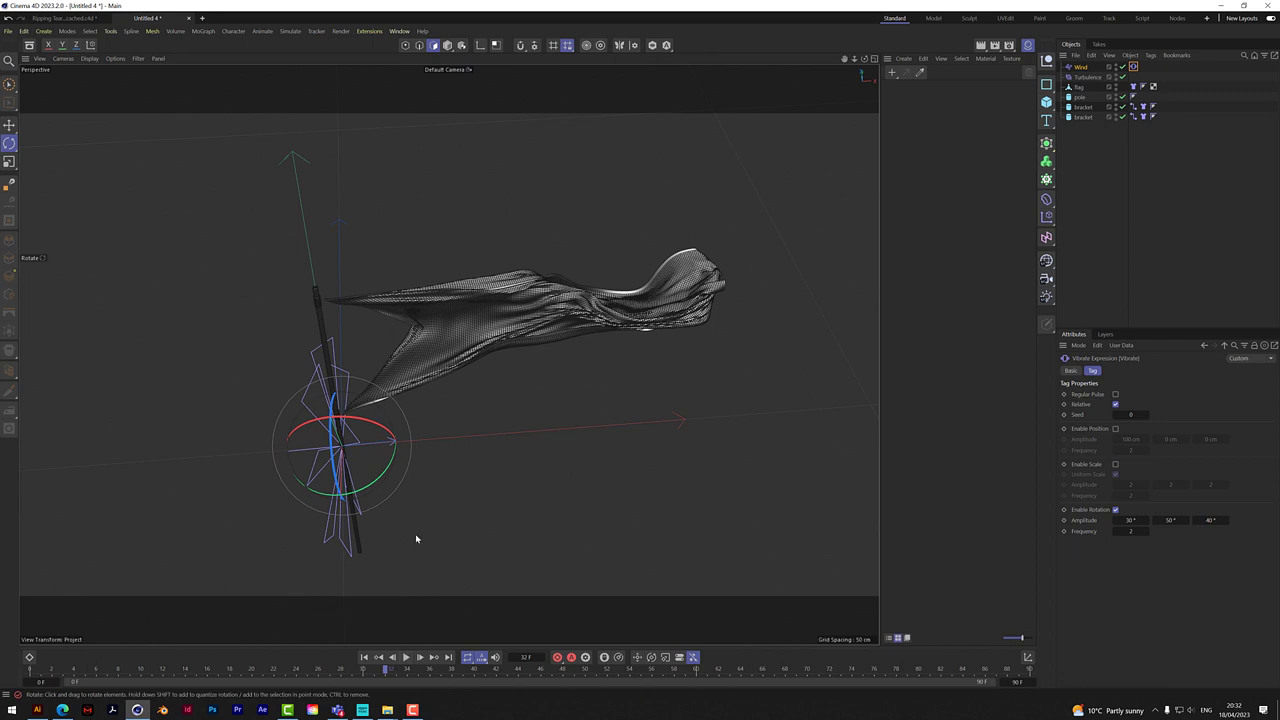
Turn off rotation in the Wind's Vibrate tag and return the timeline to the start frame
click(1116, 510)
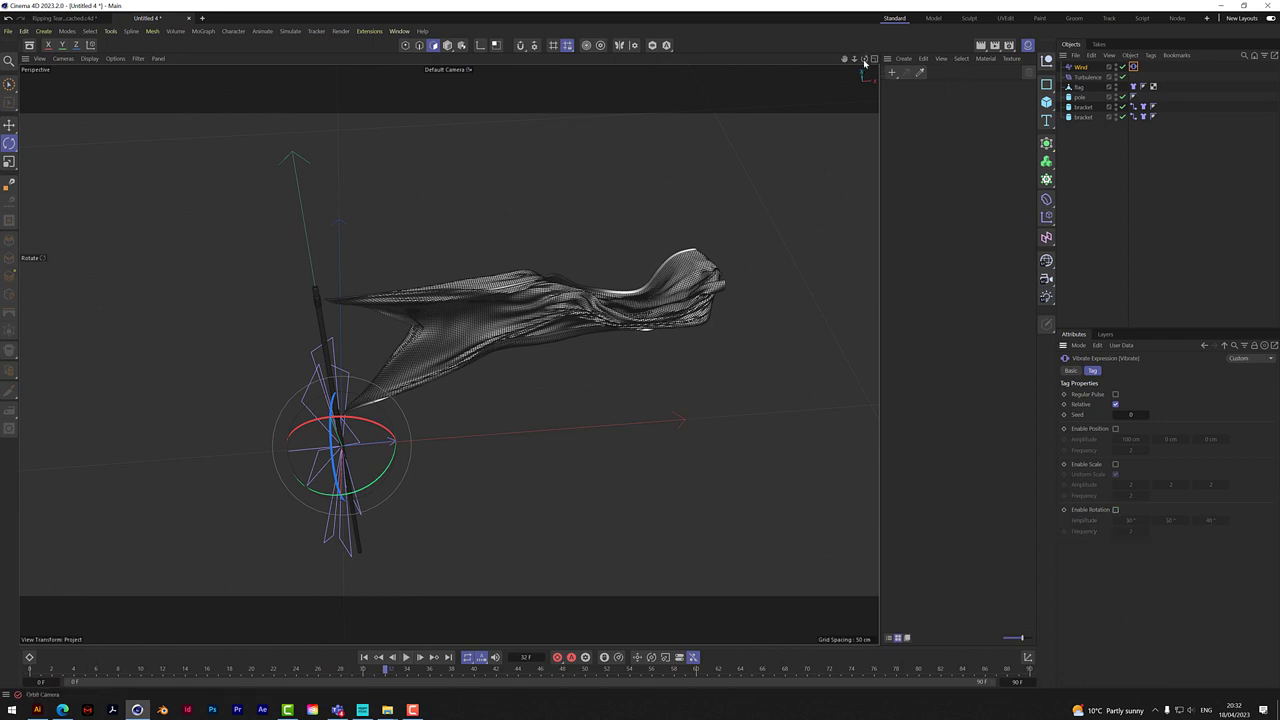
drag(864, 60, 864, 62)
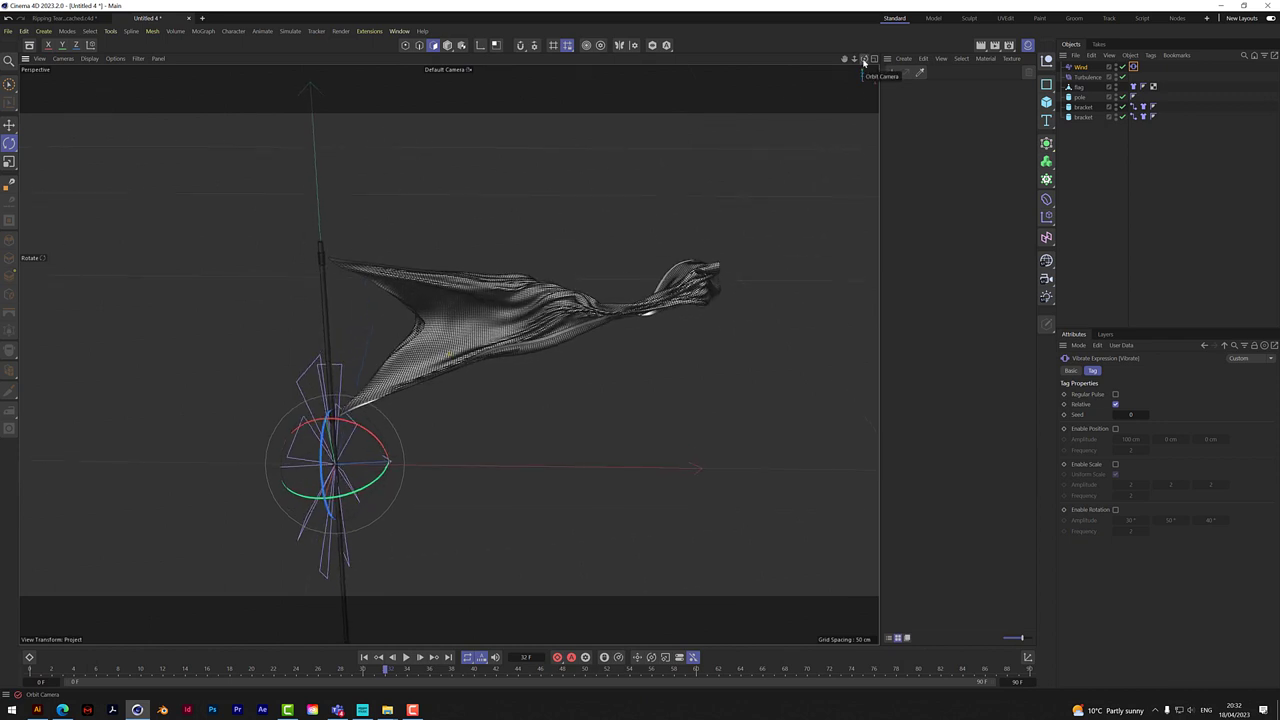
click(364, 657)
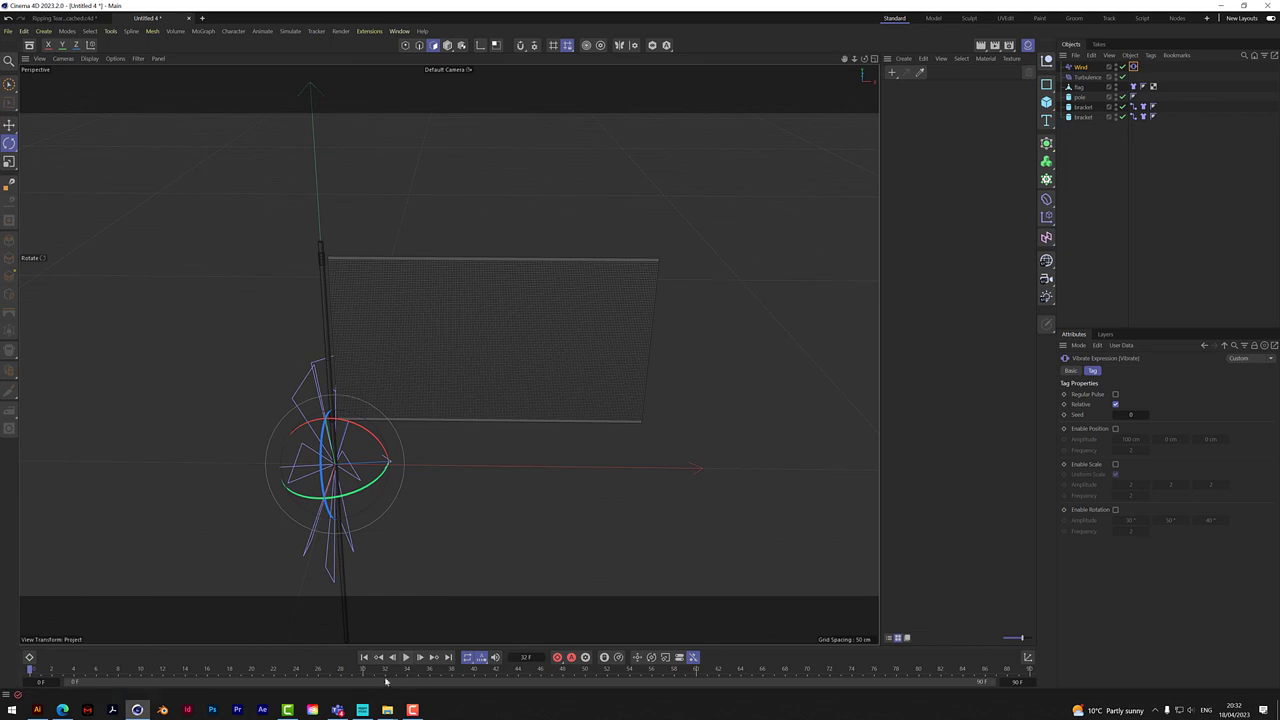
Preview the flag simulation with the Wind's rotation vibration off, and stop it
click(406, 657)
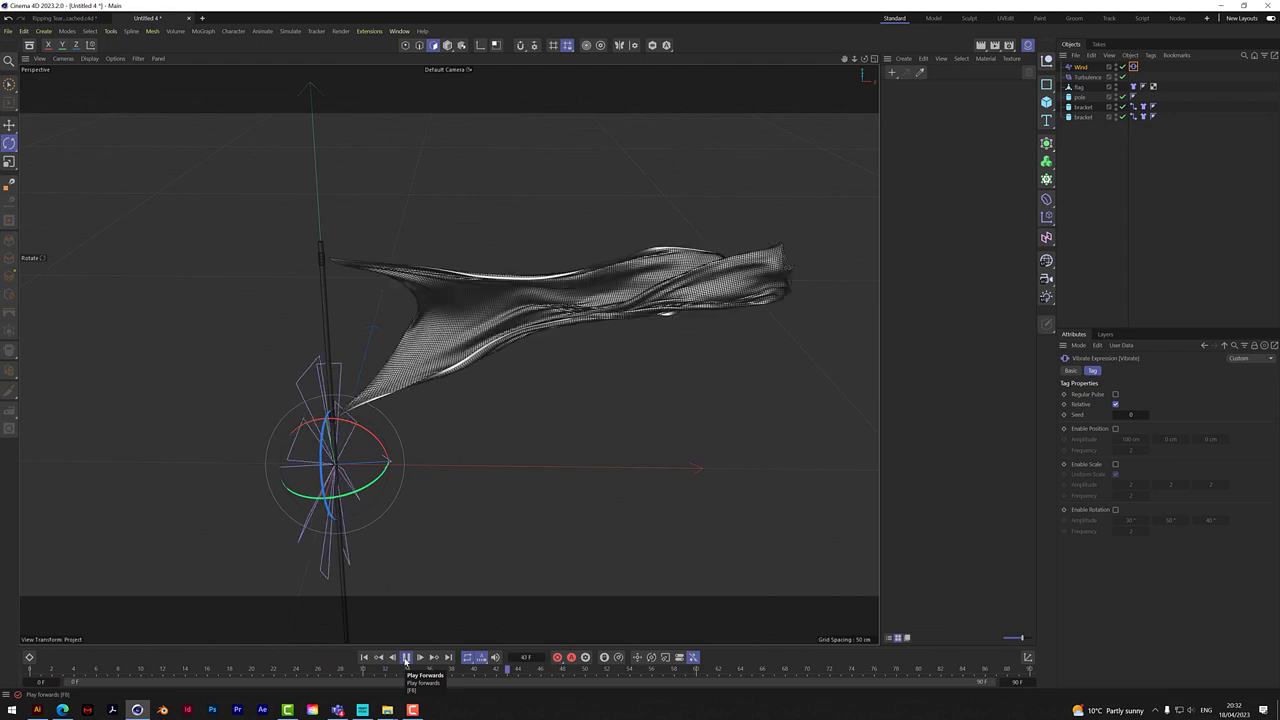
click(406, 657)
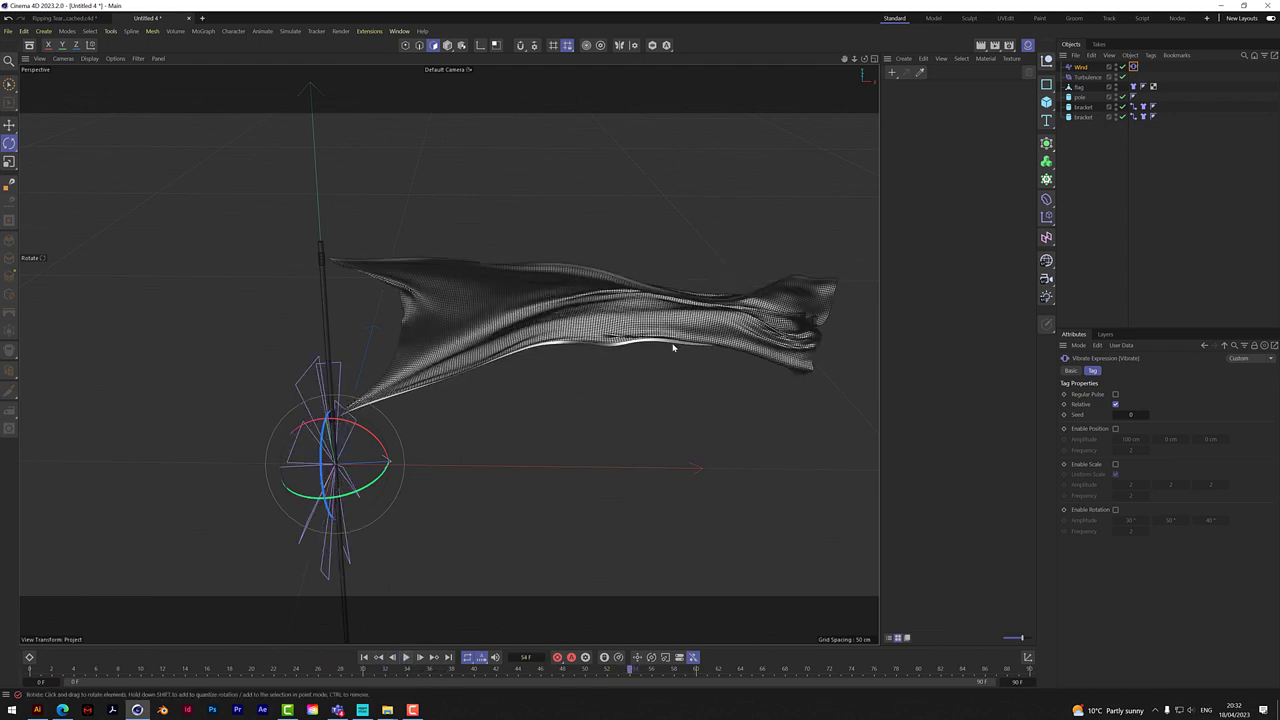
Set the Turbulence strength to 30 cm and the Wind speed to 200 cm
click(1087, 77)
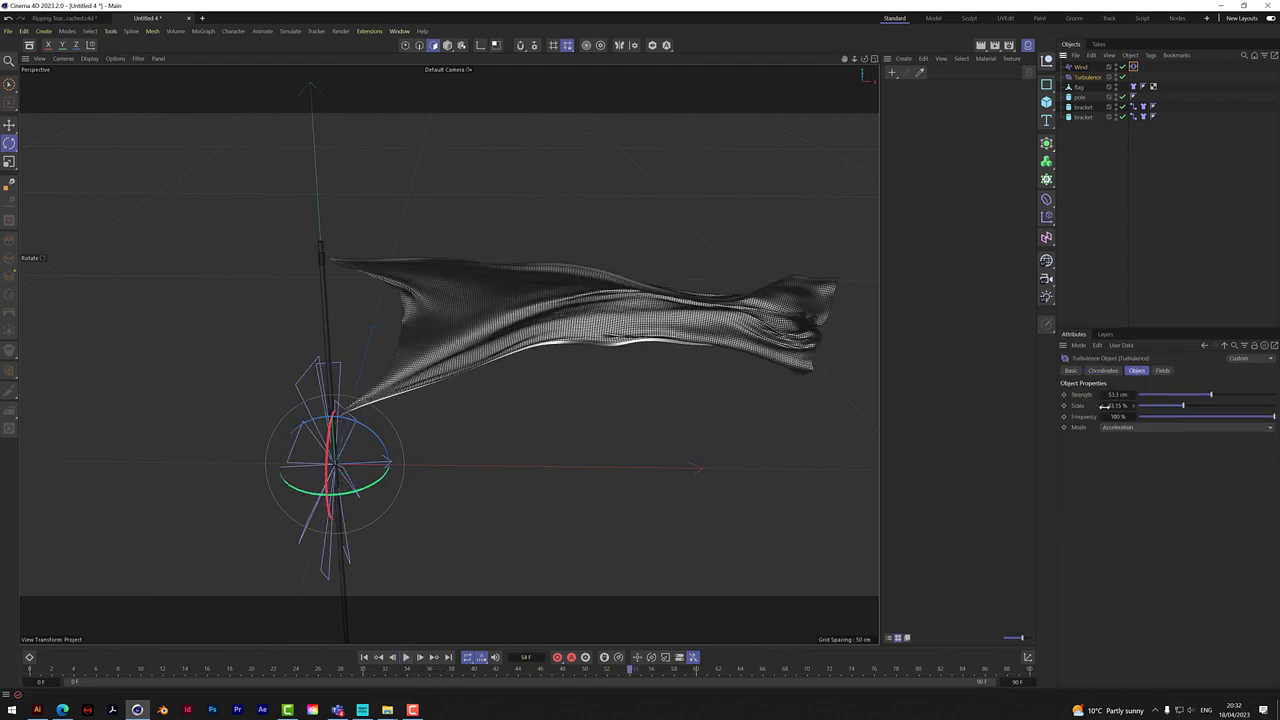
double_click(1117, 395)
text(30)
double_click(1123, 405)
click(1080, 67)
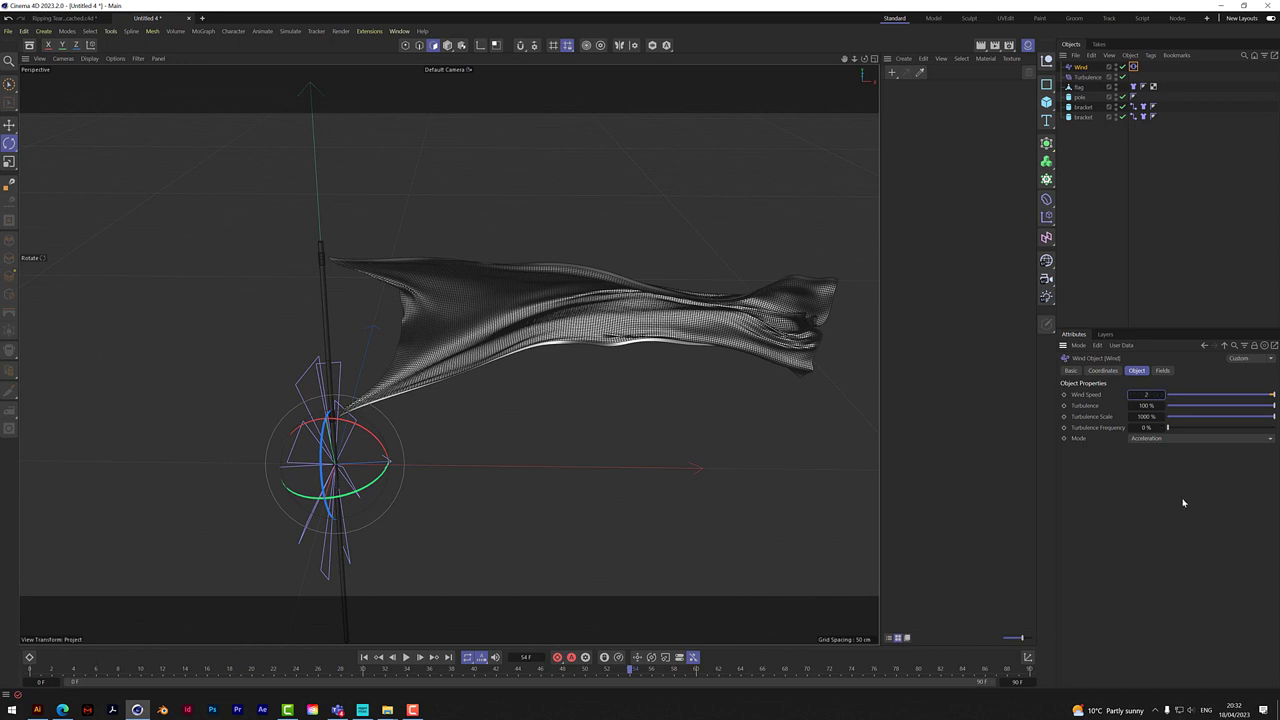
Preview the adjusted forces, extend the end of the timeline to 500 frames and continue the playback
click(406, 657)
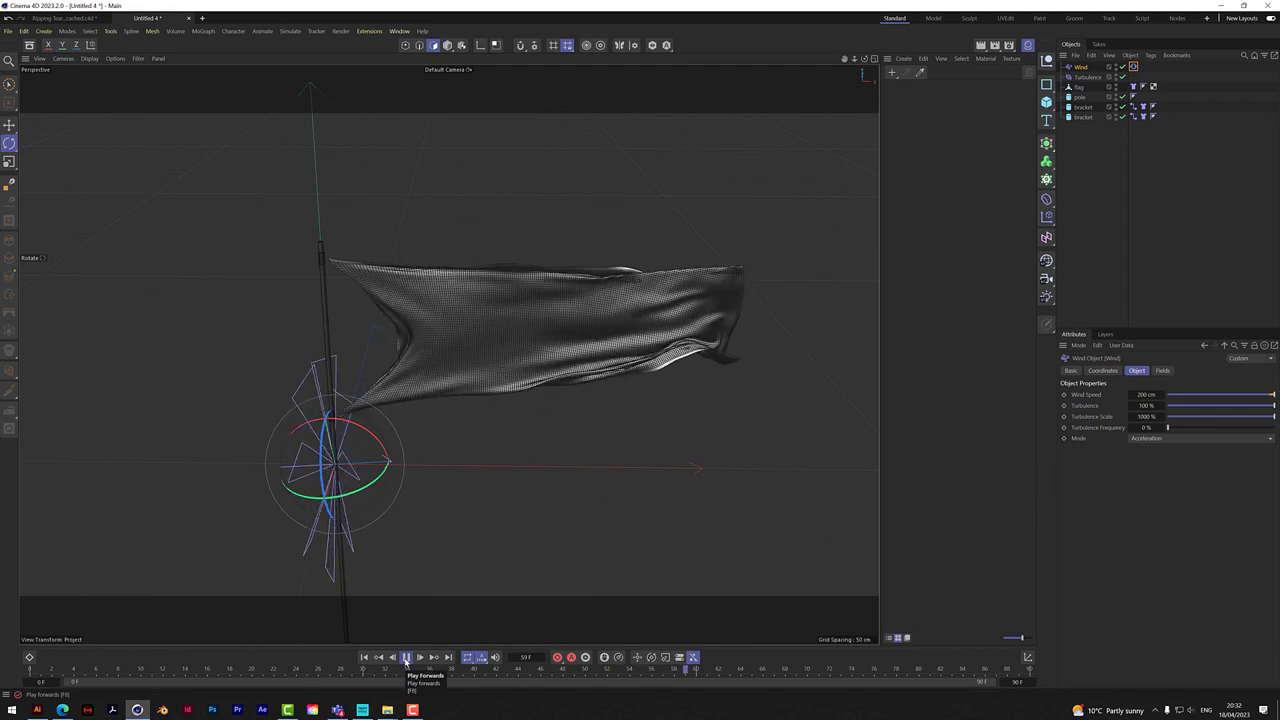
click(406, 658)
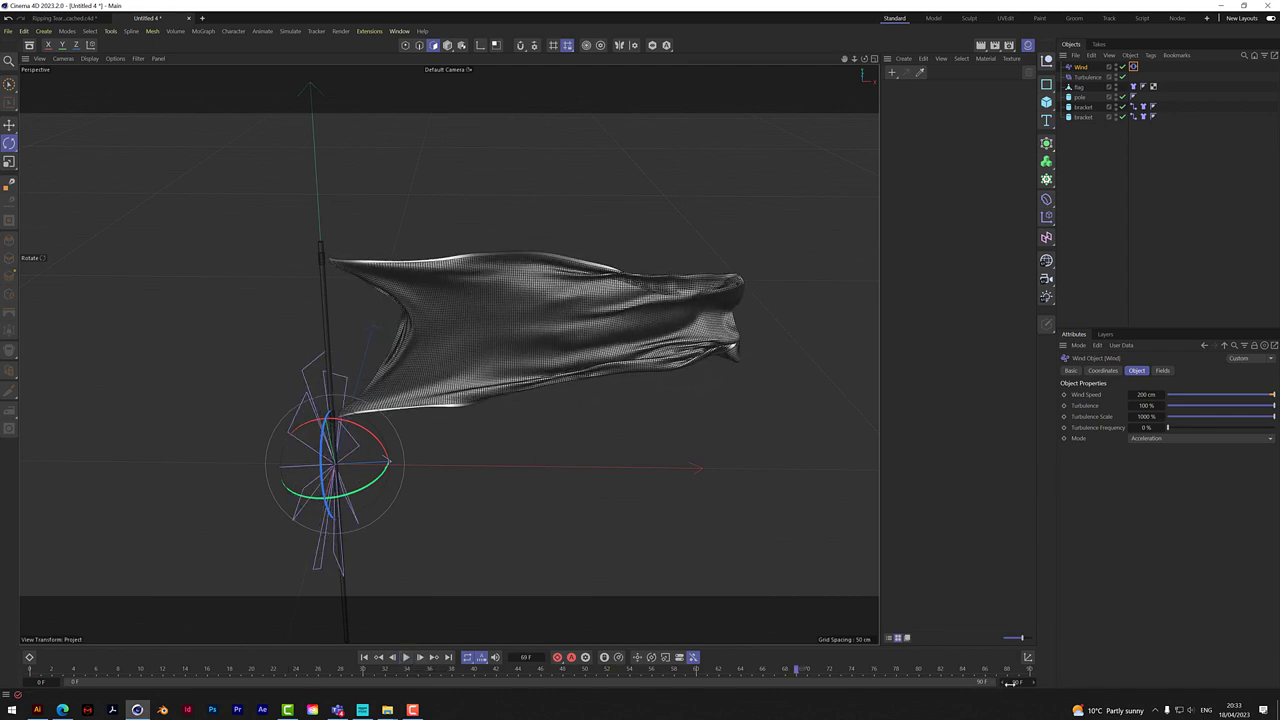
key(Return)
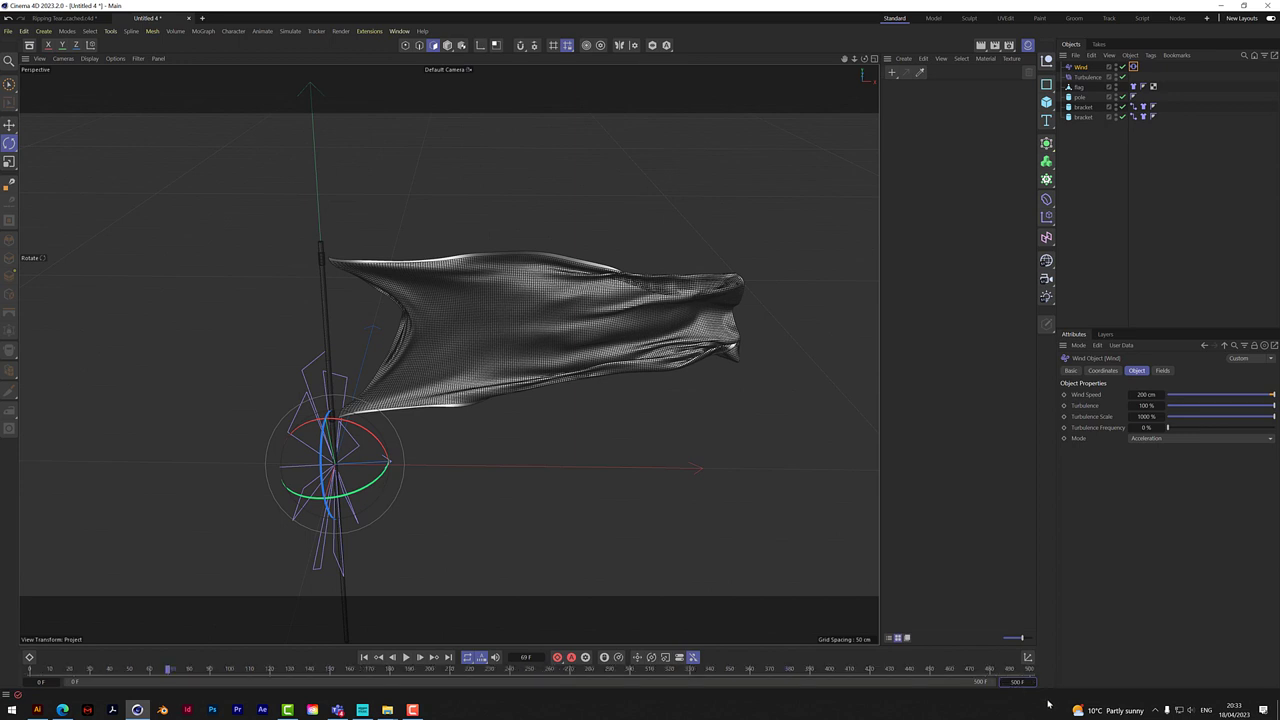
click(406, 658)
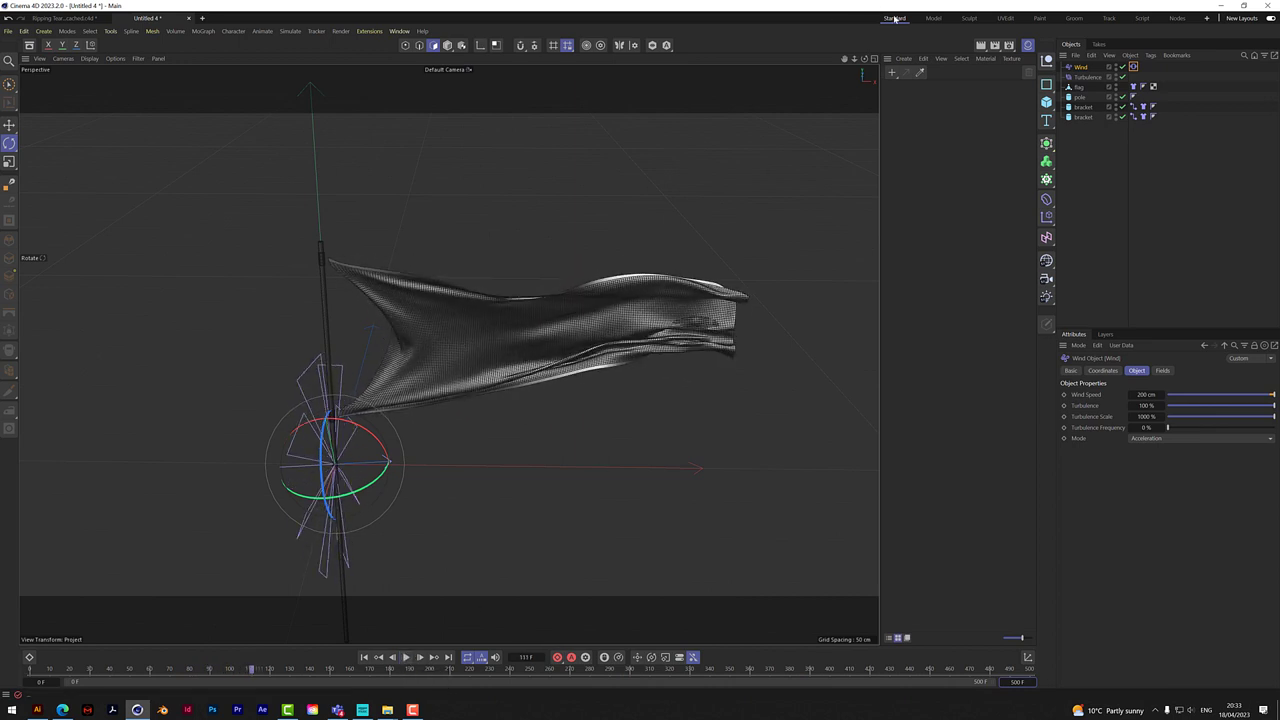
Select the Connector tags of both brackets and raise their search radius to 6.52 cm
drag(870, 58, 729, 143)
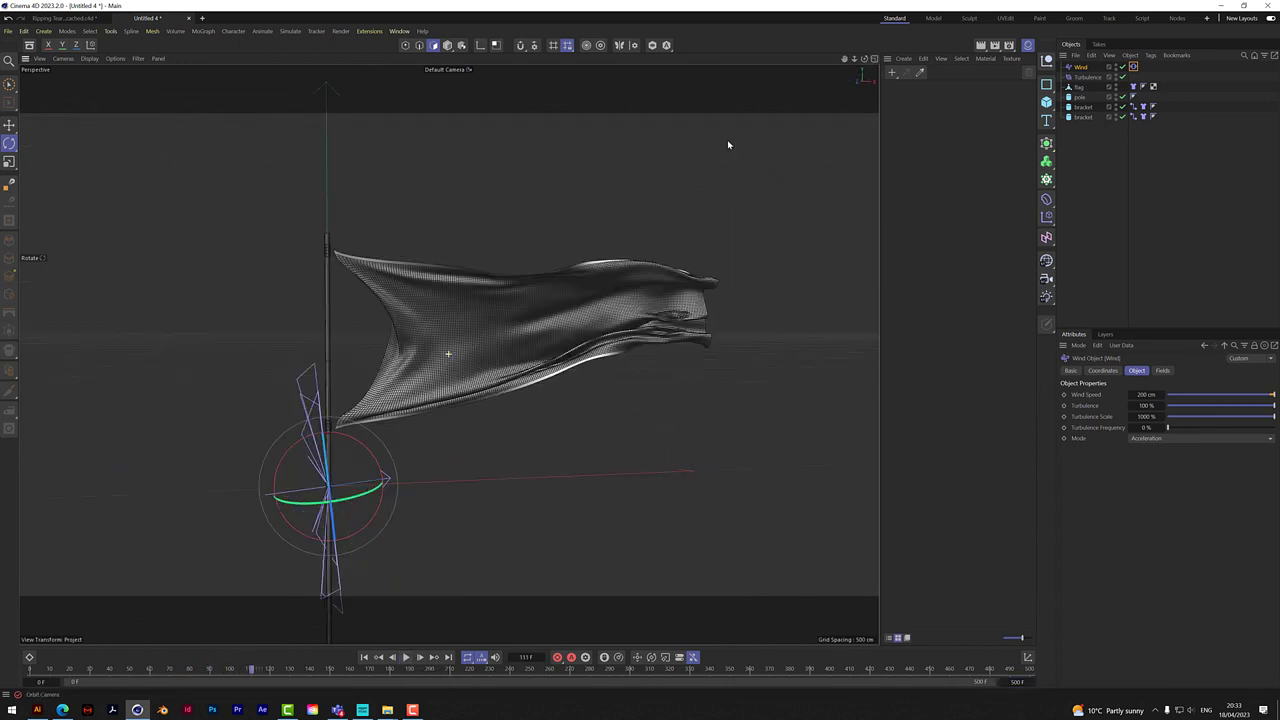
click(1133, 106)
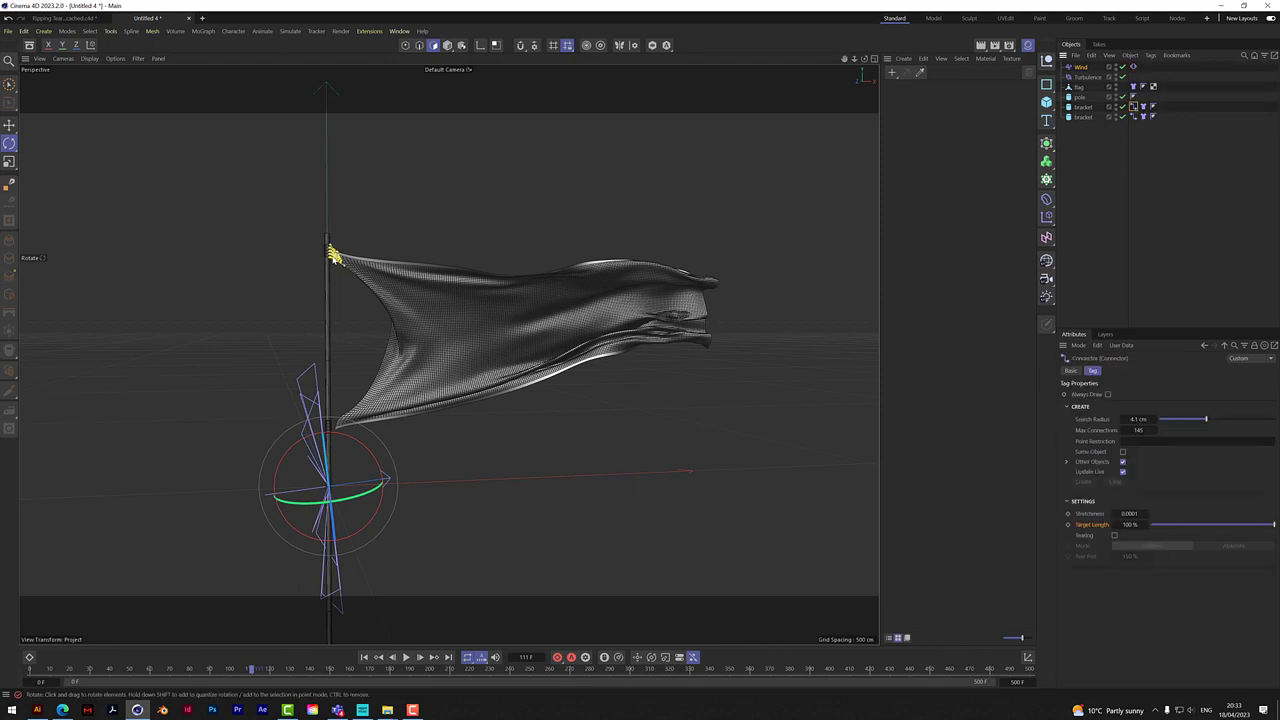
scroll(330, 282, up, 5)
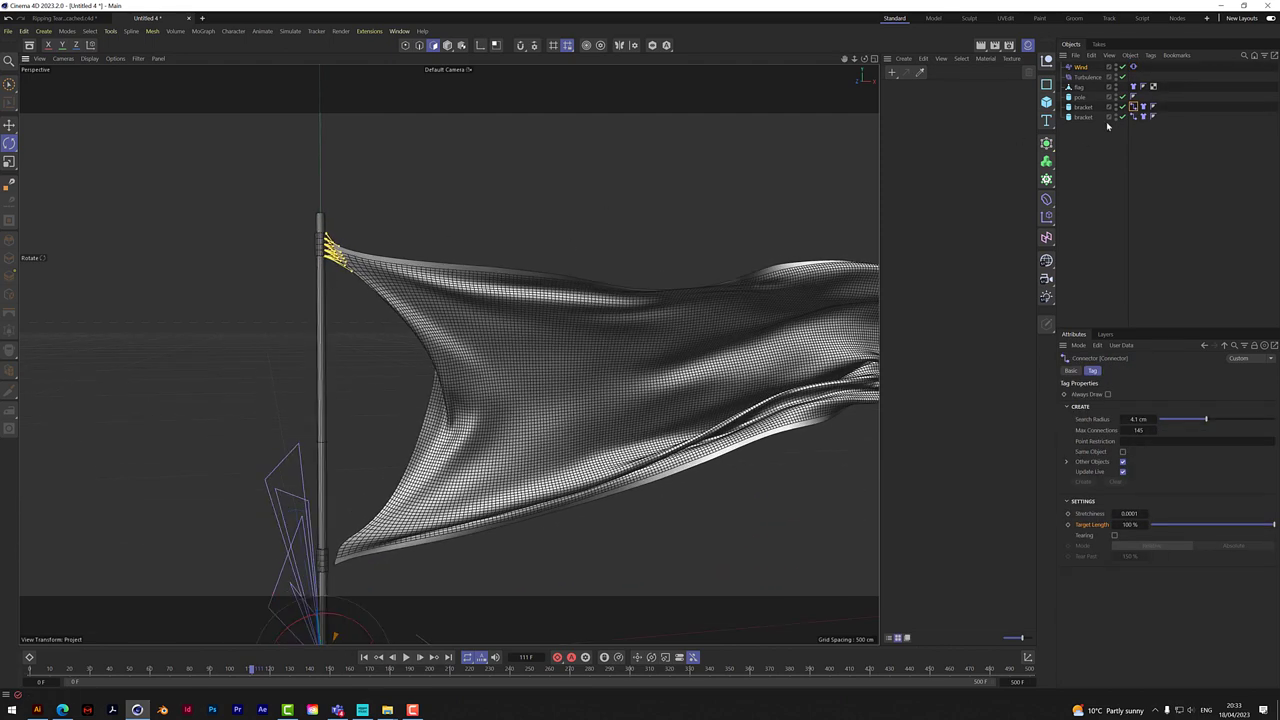
ctrl+click(1133, 117)
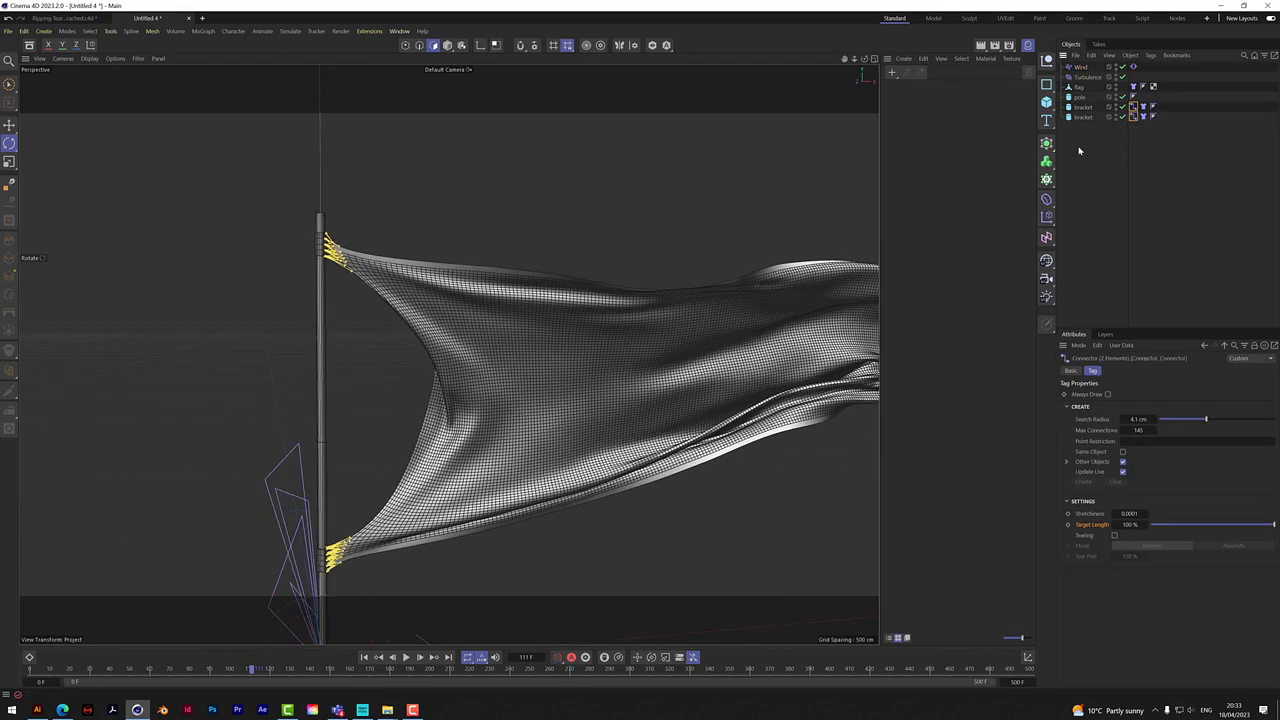
scroll(332, 255, up, 4)
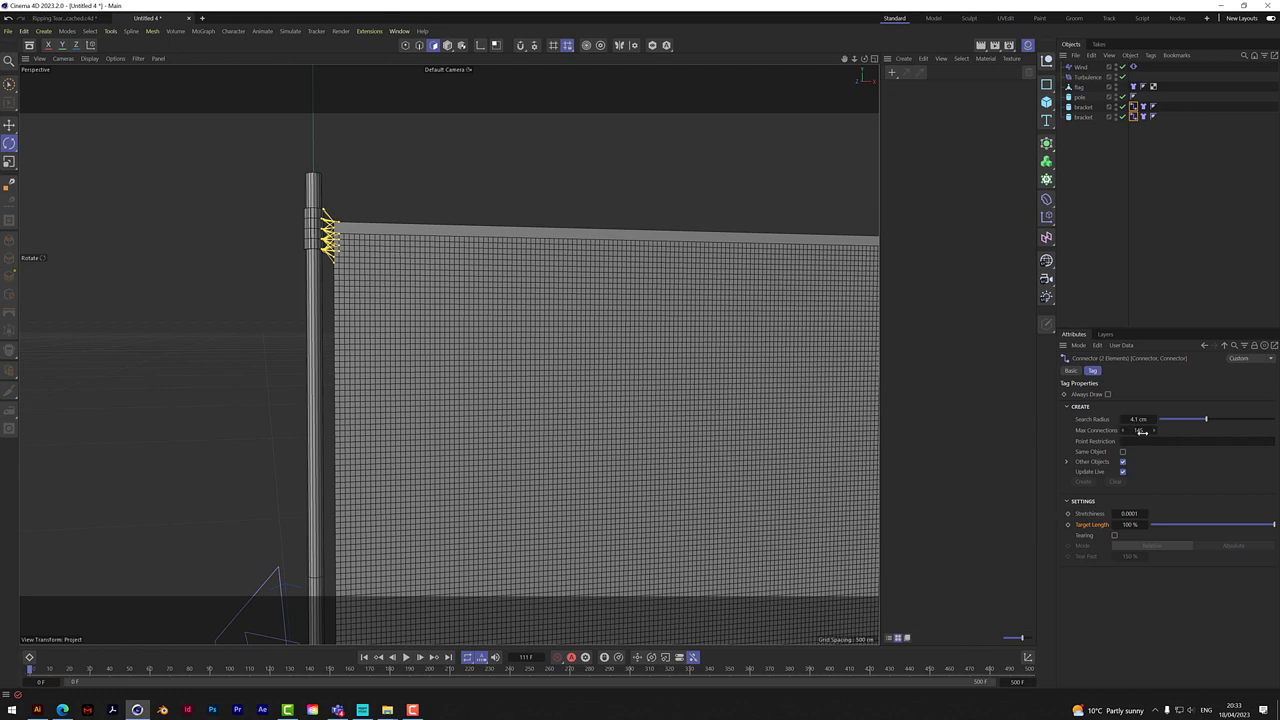
drag(1138, 419, 1160, 419)
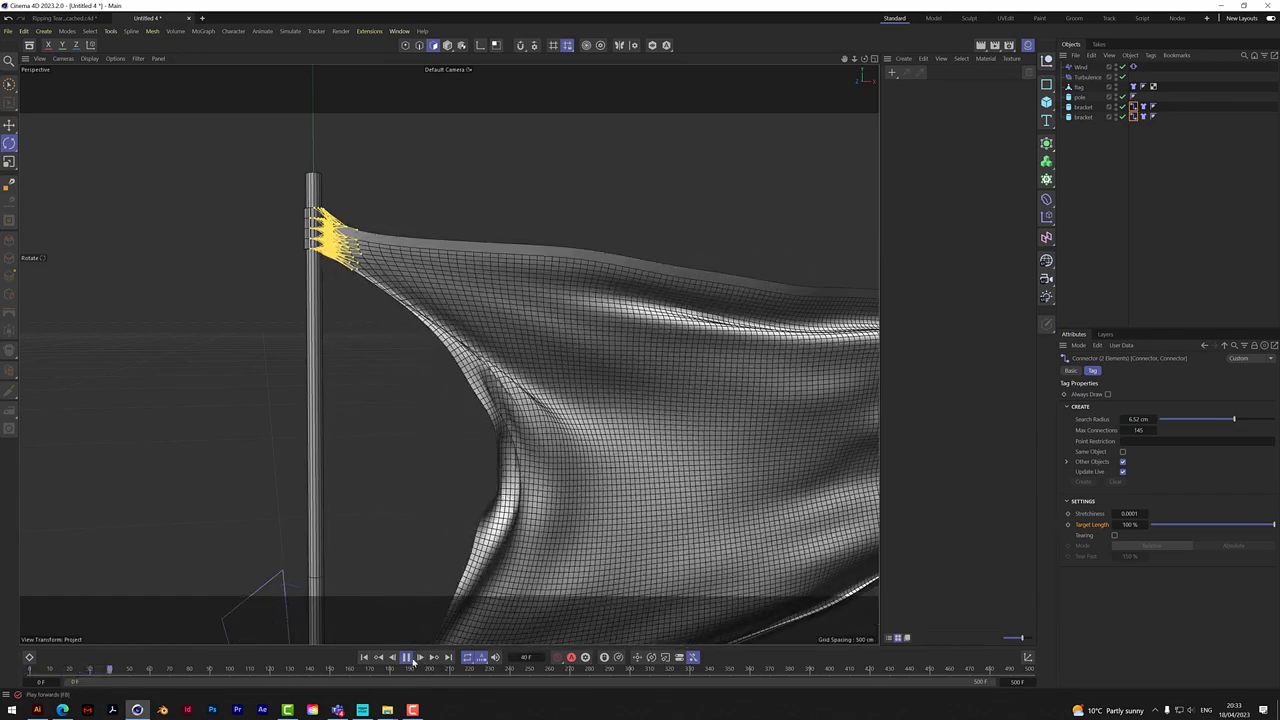
Play the simulation to inspect how the connectors hold the flag at both brackets, and return to the start frame
click(407, 657)
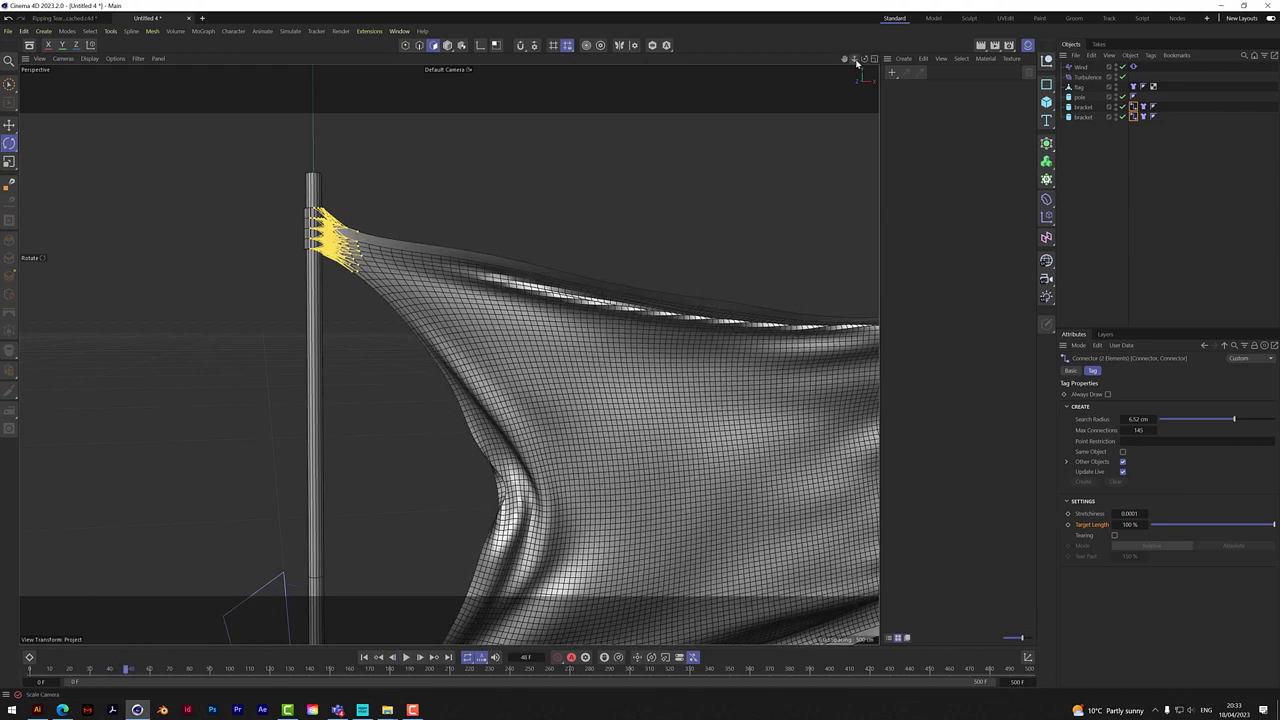
drag(855, 60, 832, 40)
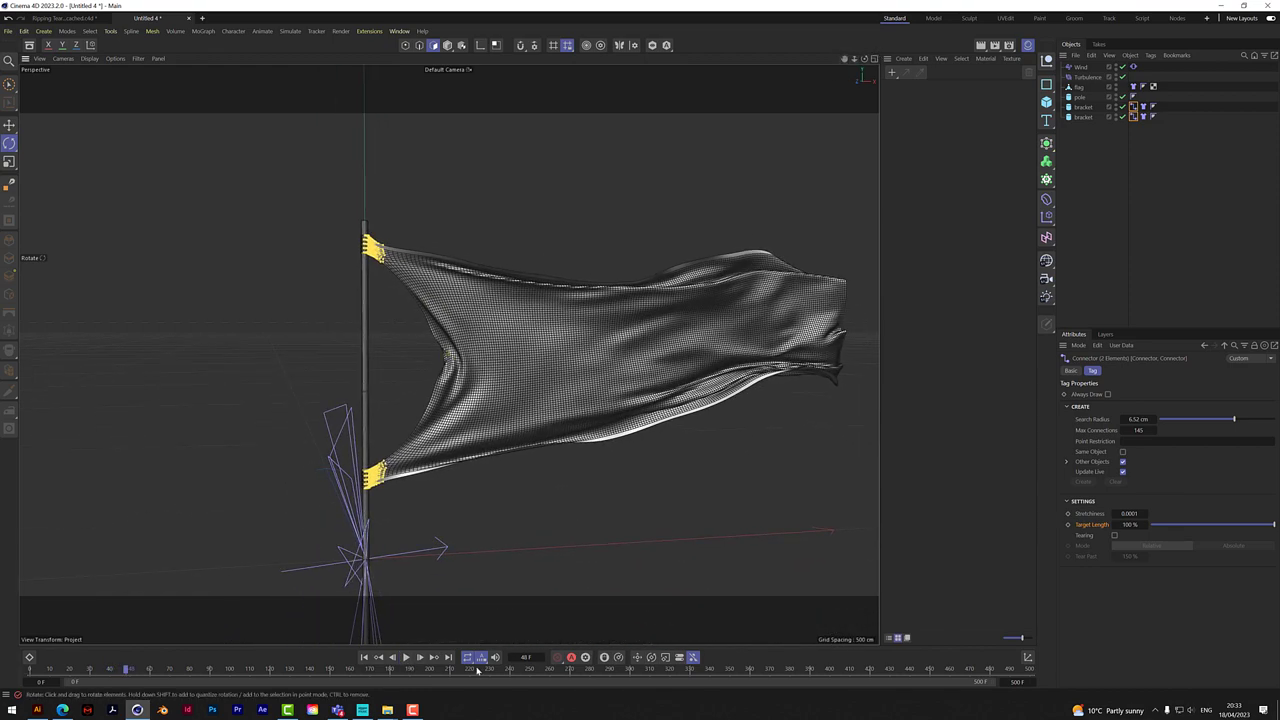
click(407, 657)
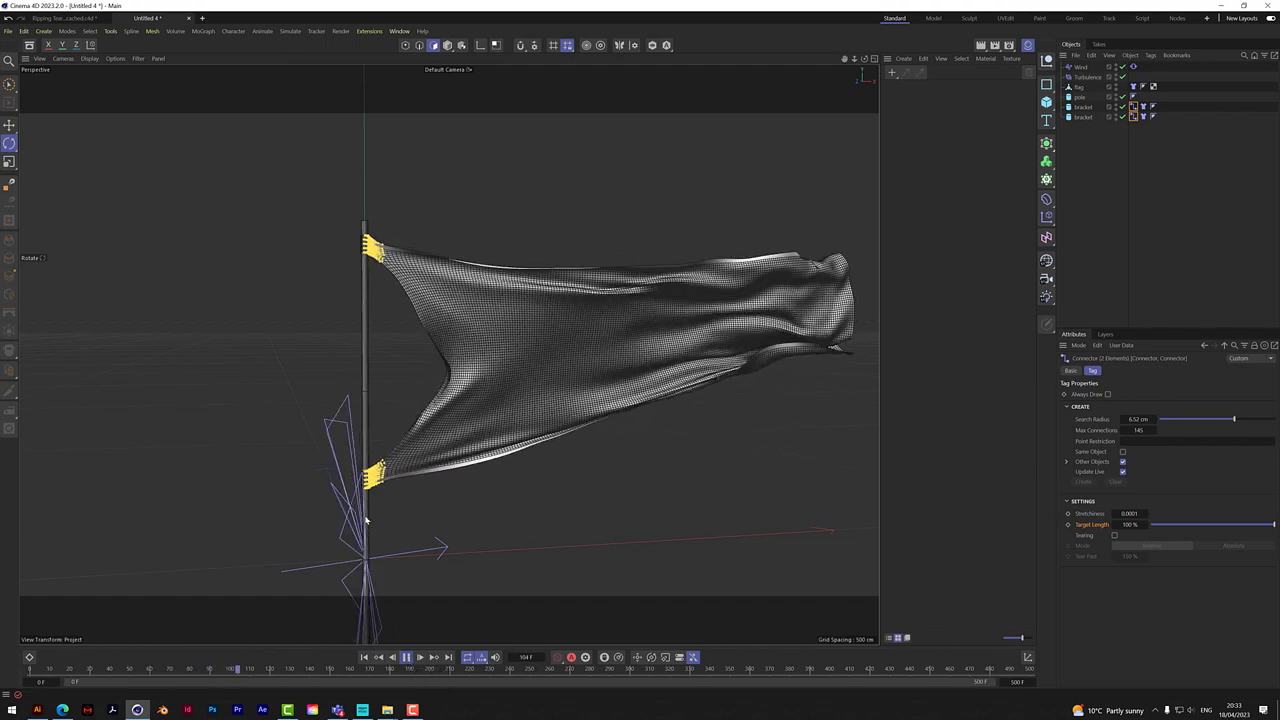
scroll(352, 264, up, 10)
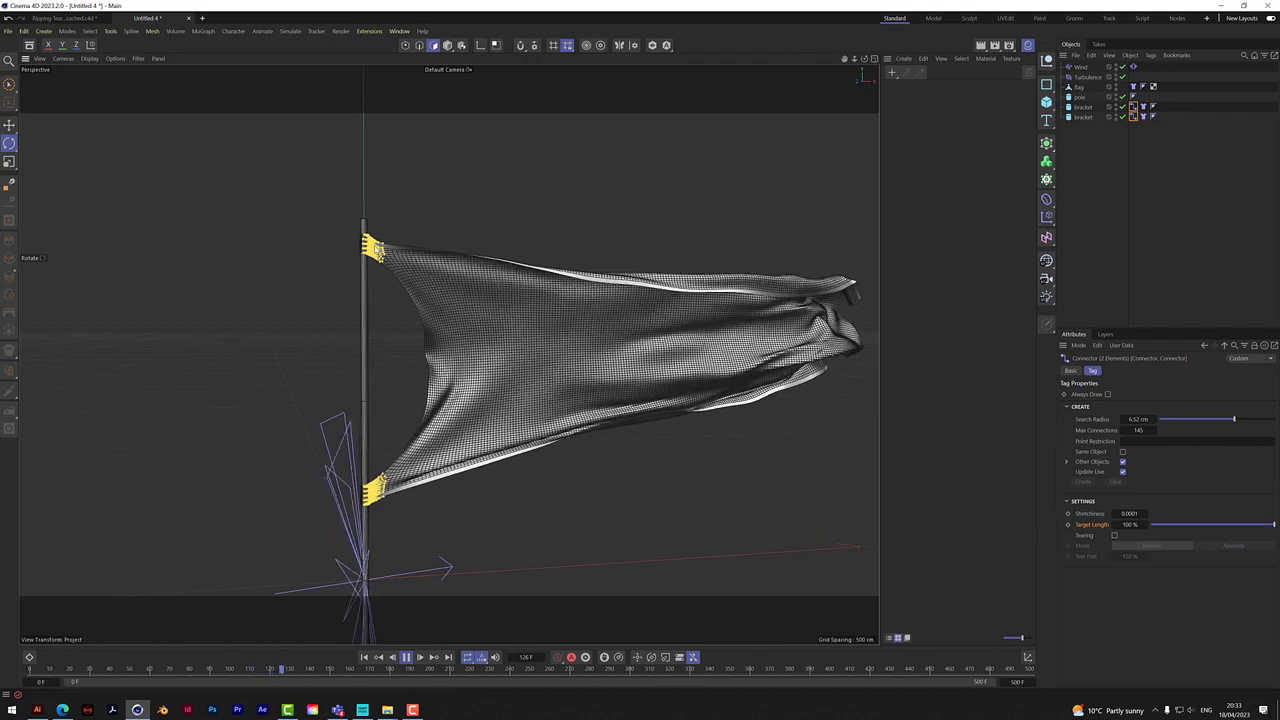
scroll(381, 256, up, 3)
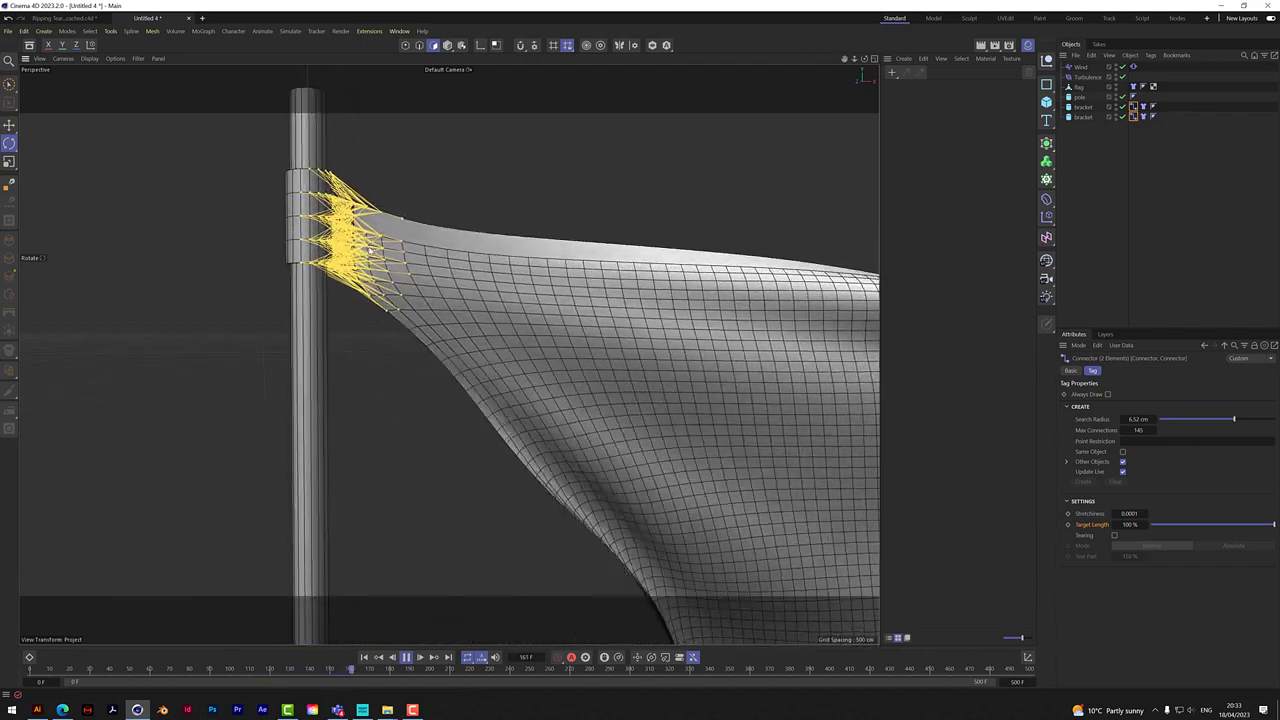
click(407, 657)
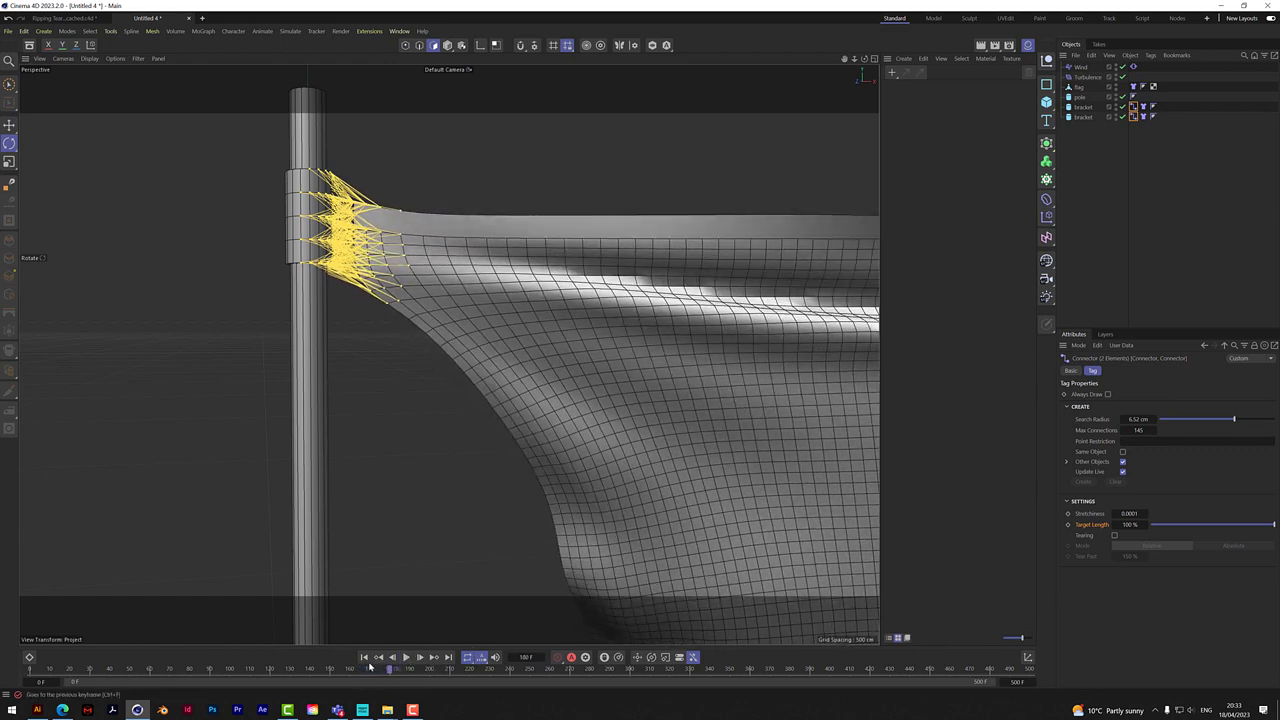
click(388, 668)
Add a Vertex Map tag to the flag object
scroll(449, 354, down, 3)
scroll(449, 354, down, 2)
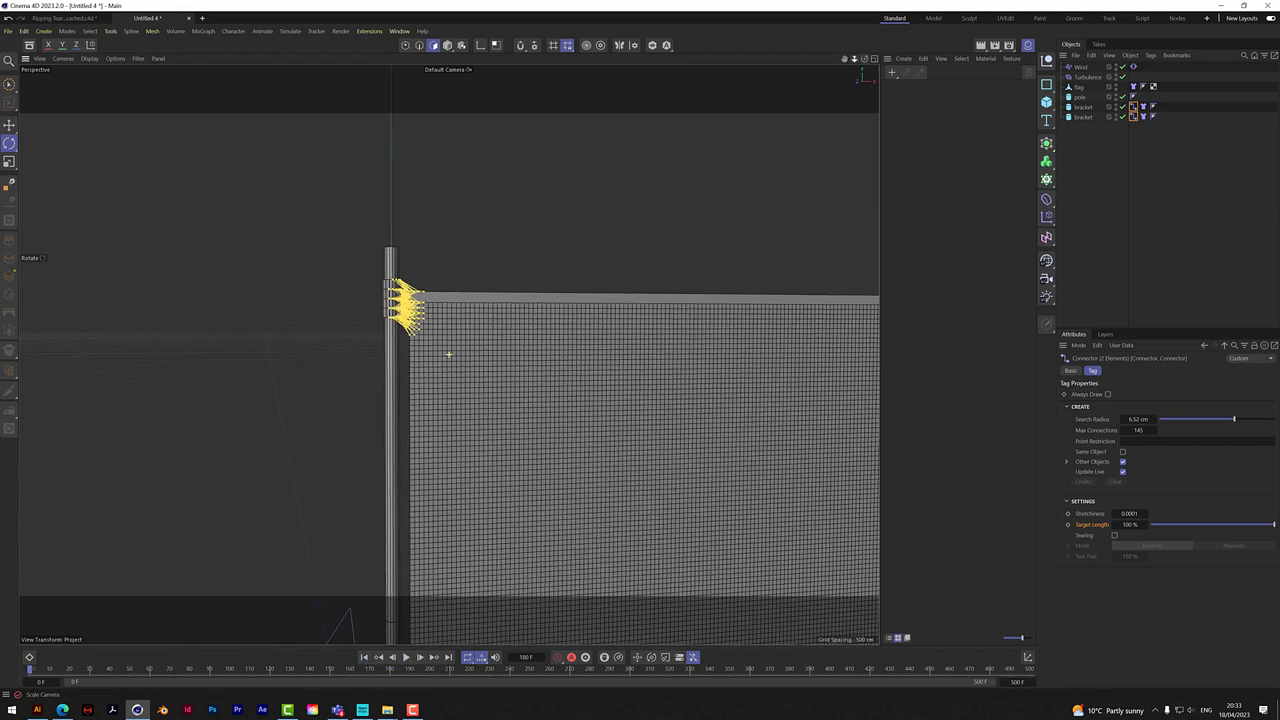
drag(864, 58, 850, 62)
alt+middle_drag(528, 371, 446, 347)
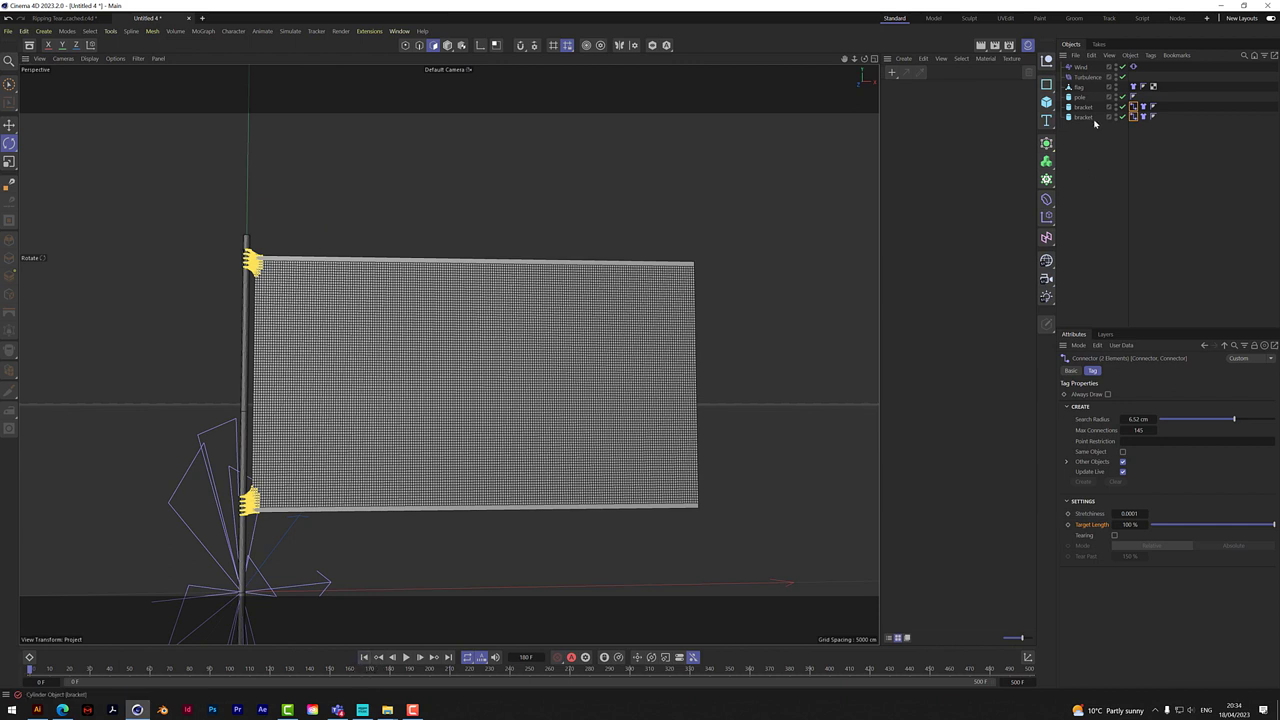
click(1084, 88)
right_click(1083, 89)
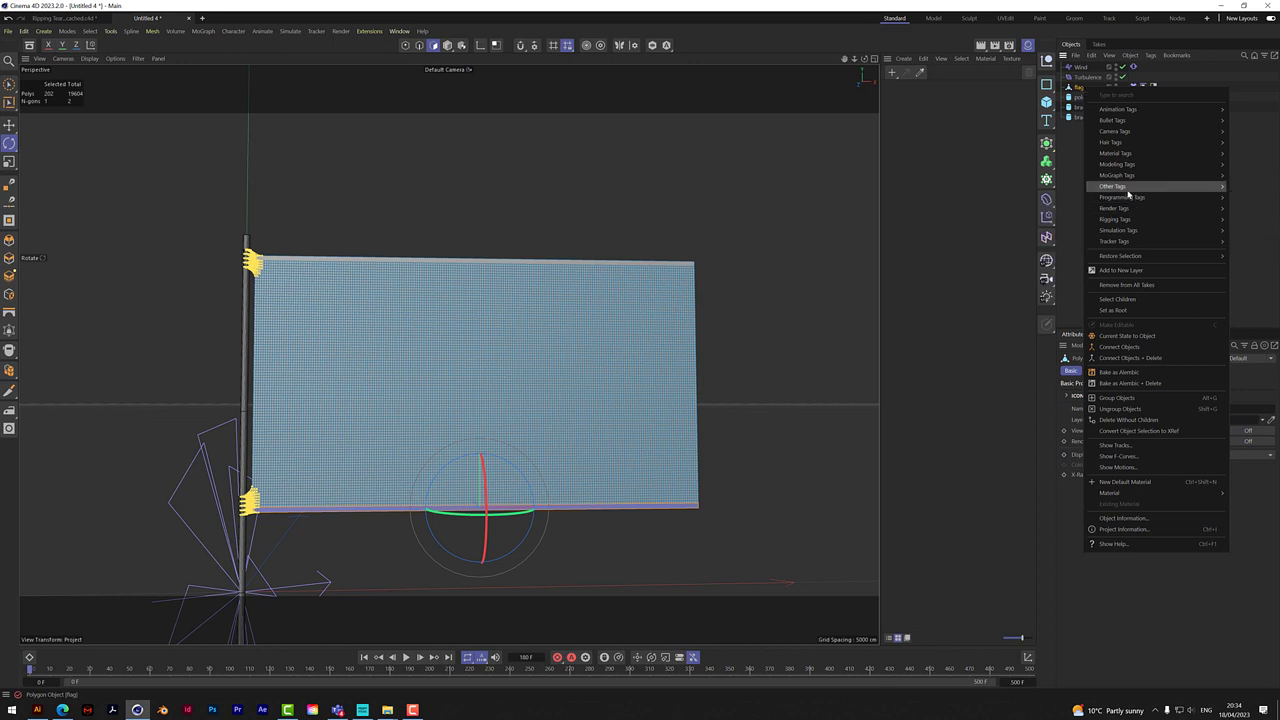
mouse_move(1129, 188)
click(1028, 291)
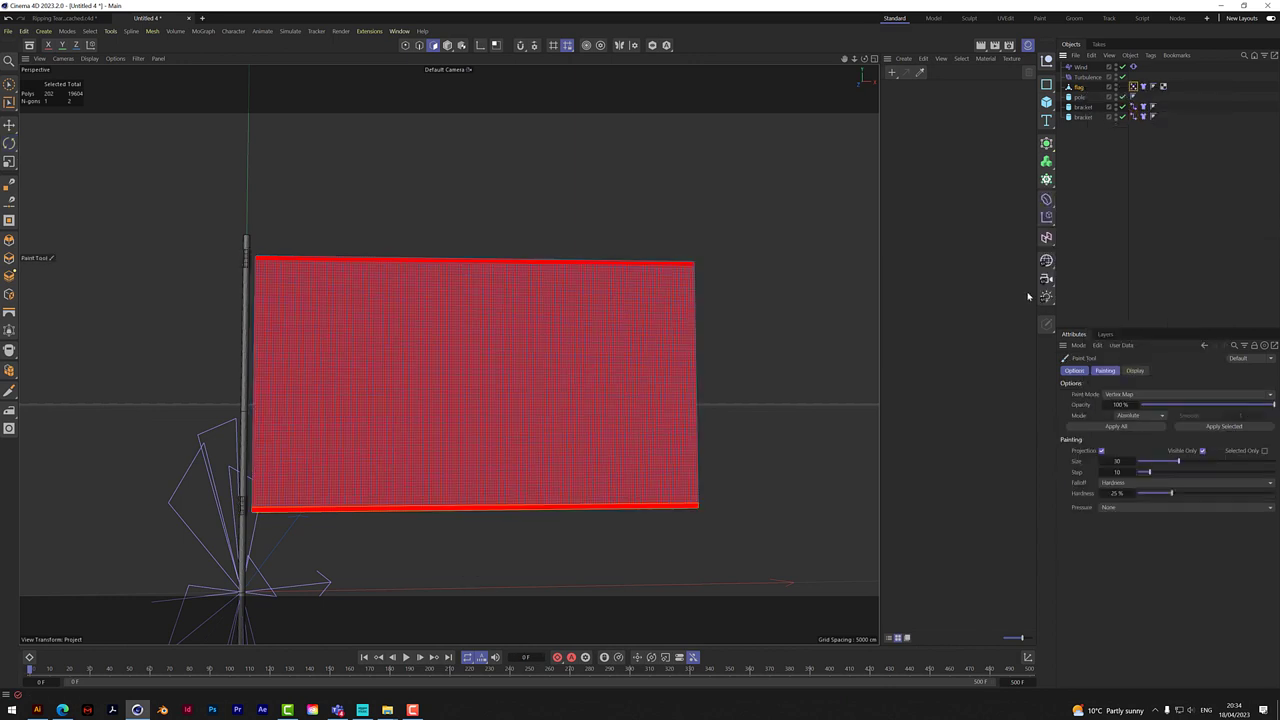
Paint jagged low-weight streaks down the flag's free edge on the vertex map, reducing the brush size to 17
click(447, 45)
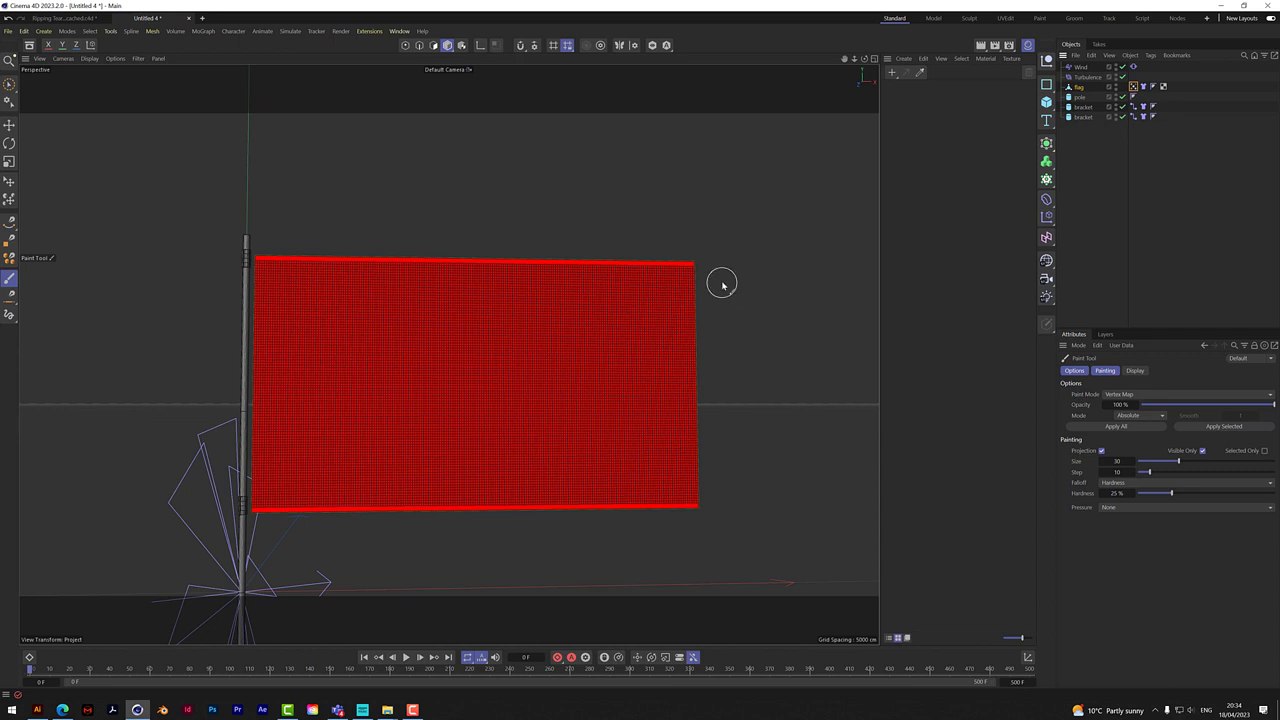
drag(681, 290, 632, 290)
drag(700, 260, 626, 231)
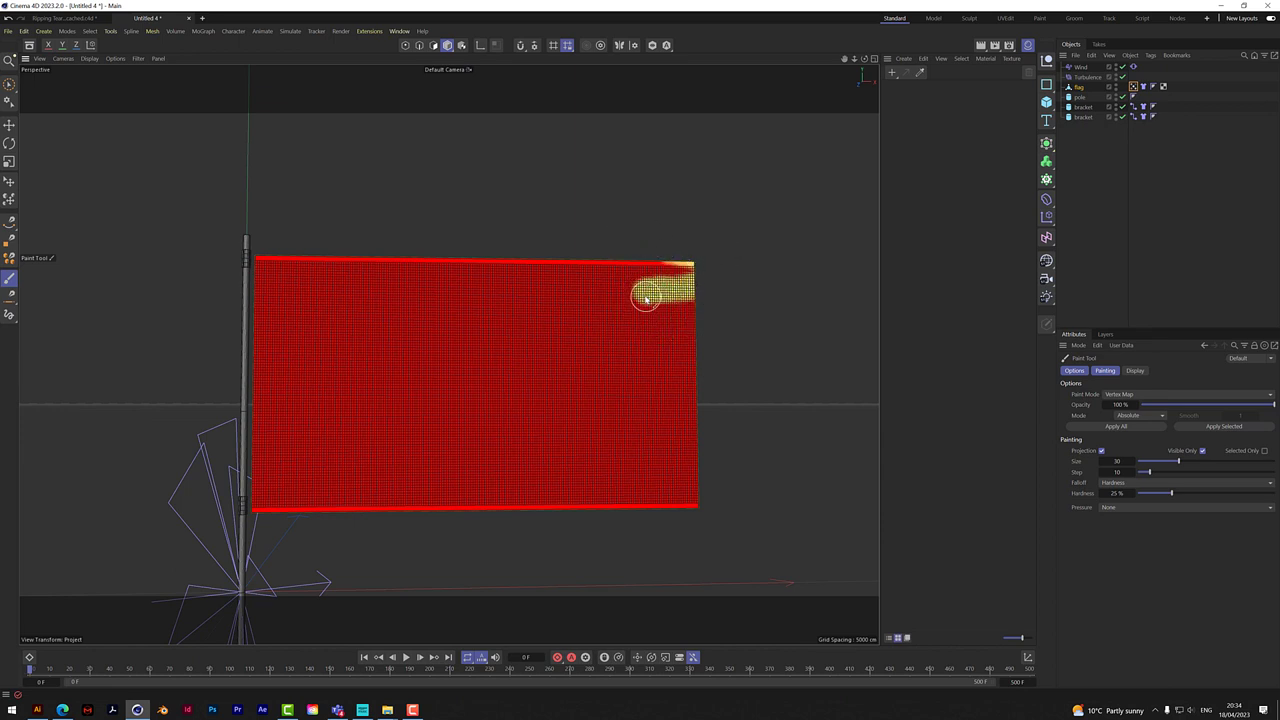
drag(1163, 462, 1150, 462)
mouse_move(689, 314)
mouse_down()
mouse_move(645, 341)
mouse_move(691, 320)
mouse_move(615, 352)
mouse_move(723, 345)
mouse_move(643, 319)
mouse_move(687, 302)
mouse_move(621, 349)
mouse_move(675, 345)
mouse_move(710, 366)
mouse_move(626, 391)
mouse_move(708, 377)
mouse_move(635, 393)
mouse_move(705, 399)
mouse_move(647, 391)
mouse_move(689, 393)
mouse_move(716, 418)
mouse_move(650, 445)
mouse_move(707, 417)
mouse_move(693, 443)
mouse_move(704, 448)
mouse_move(670, 450)
mouse_move(708, 464)
mouse_move(651, 477)
mouse_move(703, 505)
mouse_up()
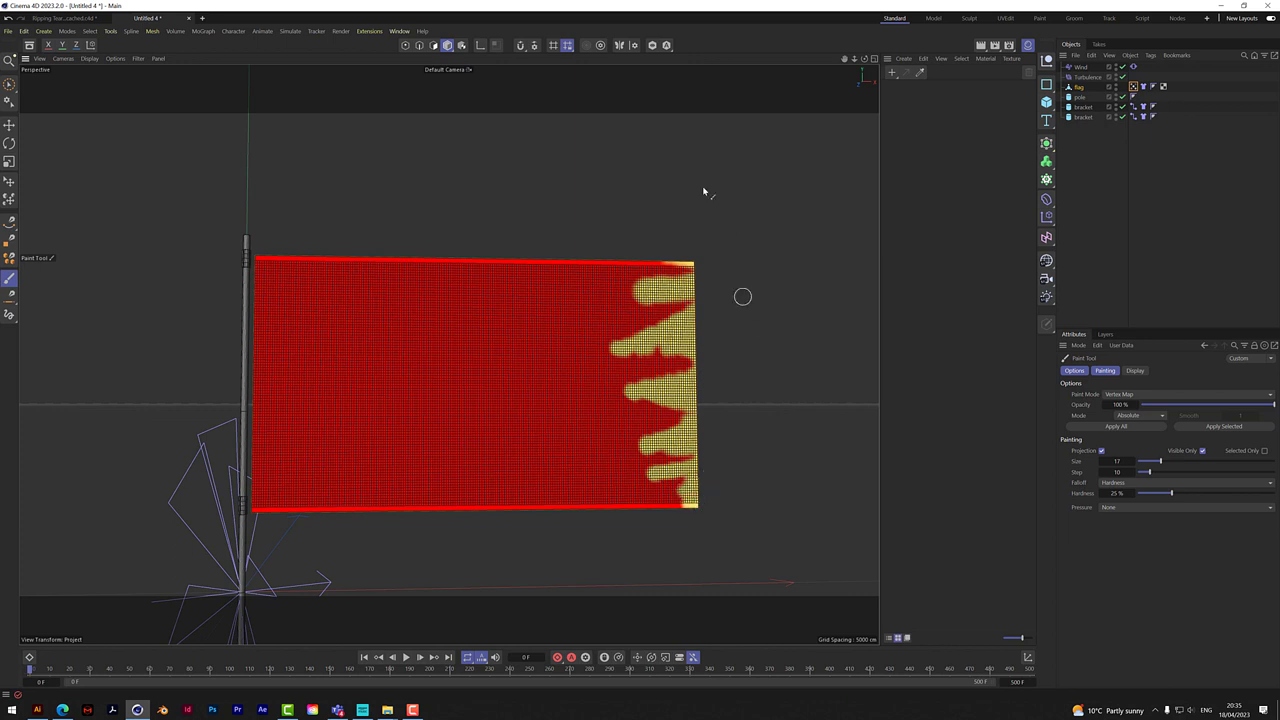
Refine the streaks along the free edge and paint two small low-weight spots, at the flag's centre and near its lower pole side
drag(688, 264, 640, 264)
mouse_move(685, 407)
mouse_down()
mouse_move(653, 396)
mouse_move(652, 376)
mouse_move(624, 382)
mouse_move(683, 370)
mouse_move(648, 362)
mouse_up()
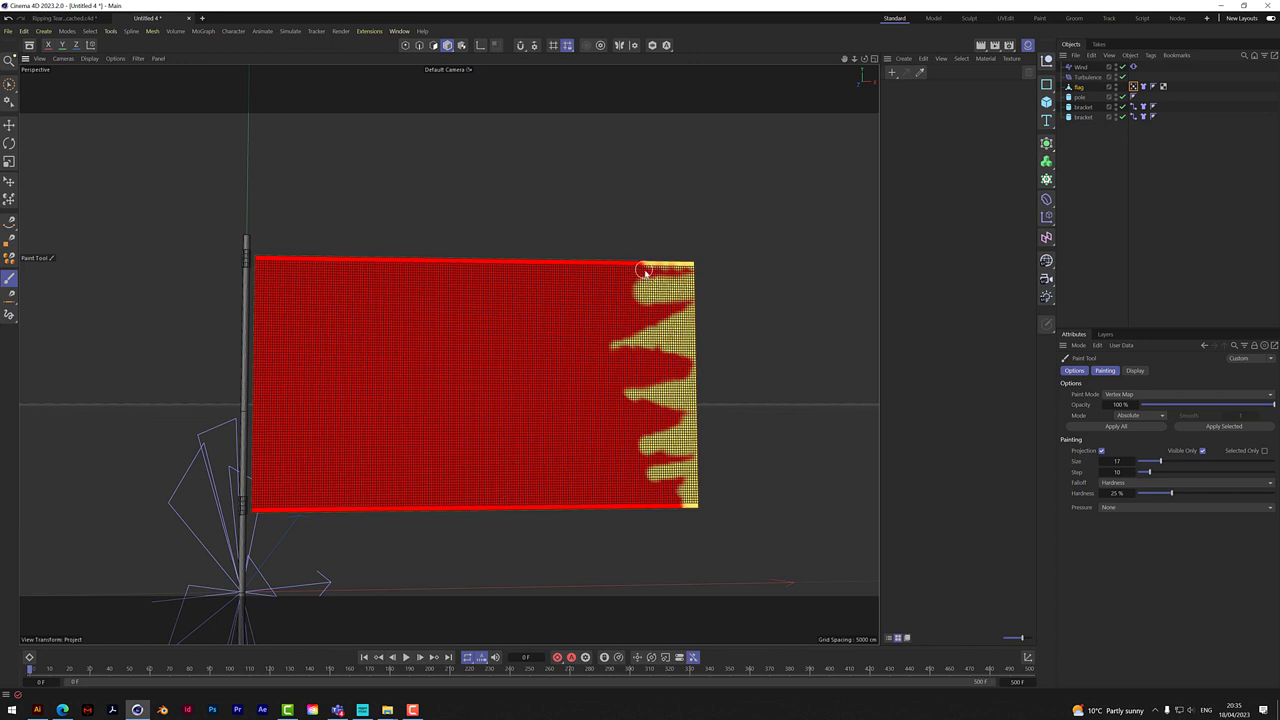
click(457, 395)
click(341, 463)
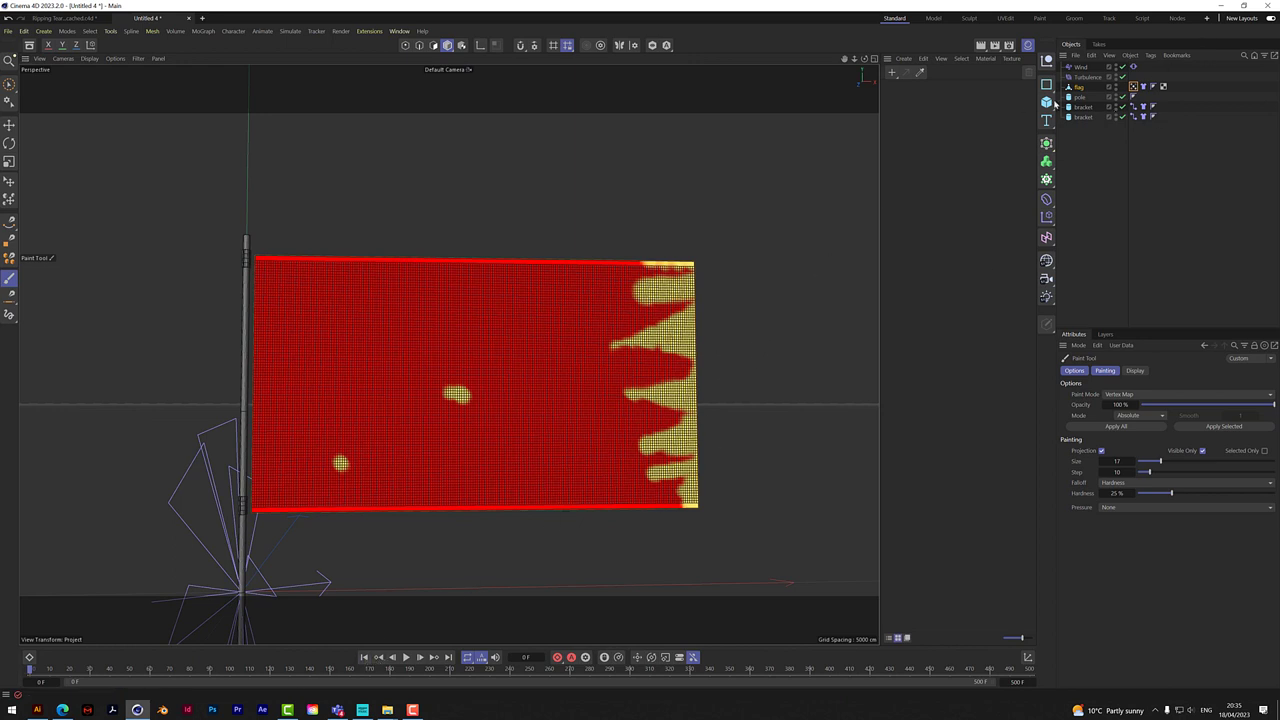
Enable Cloth Tearing in the flag's Cloth tag and assign the Vertex Map as the Tear Past map
click(1143, 86)
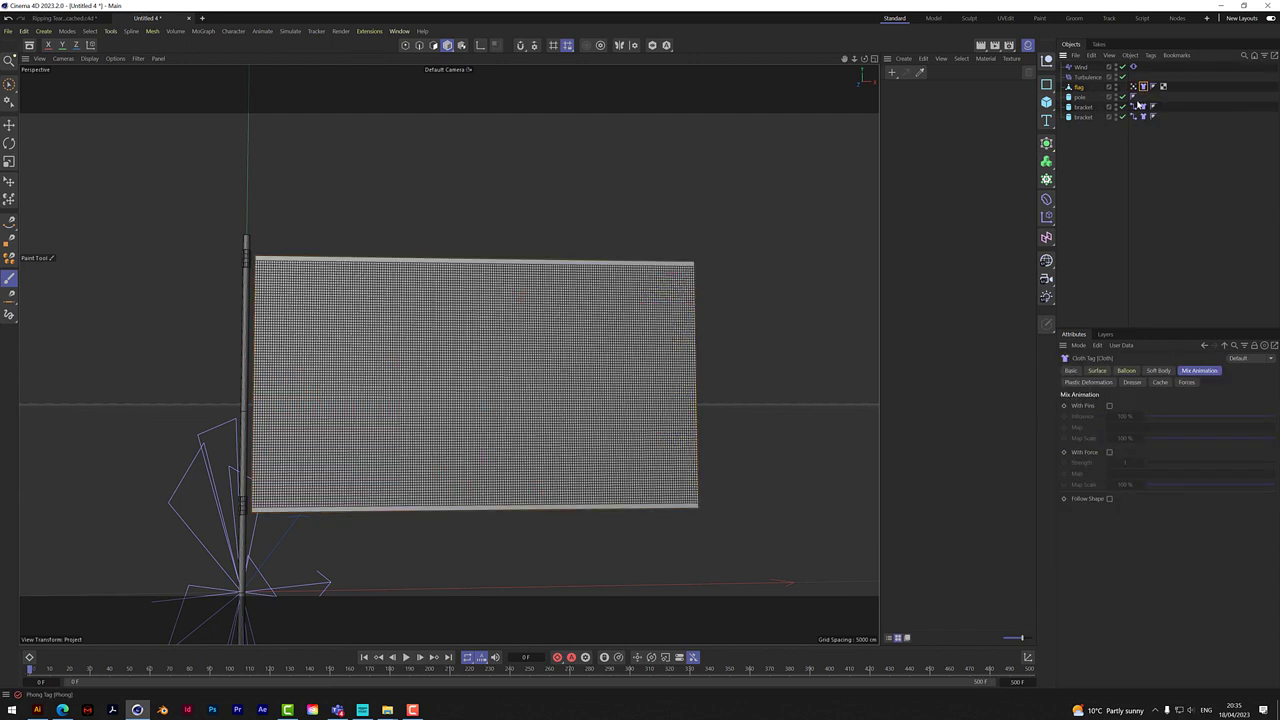
click(1098, 371)
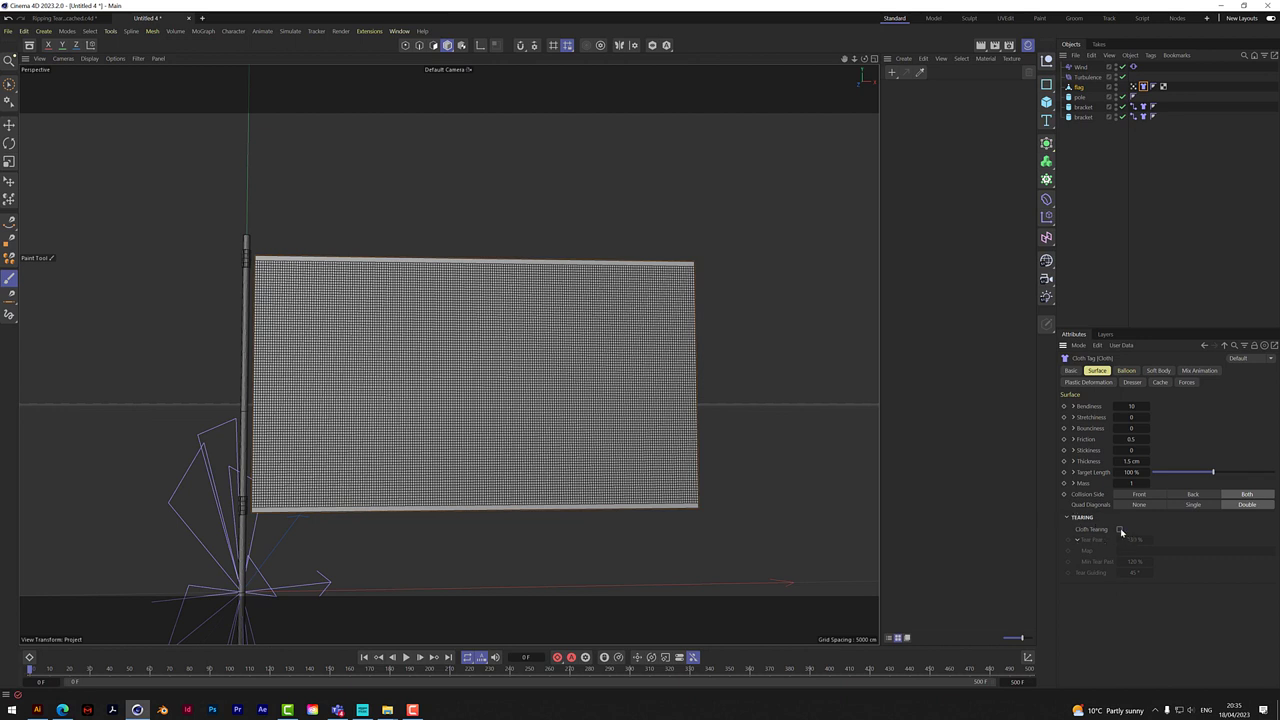
click(1120, 529)
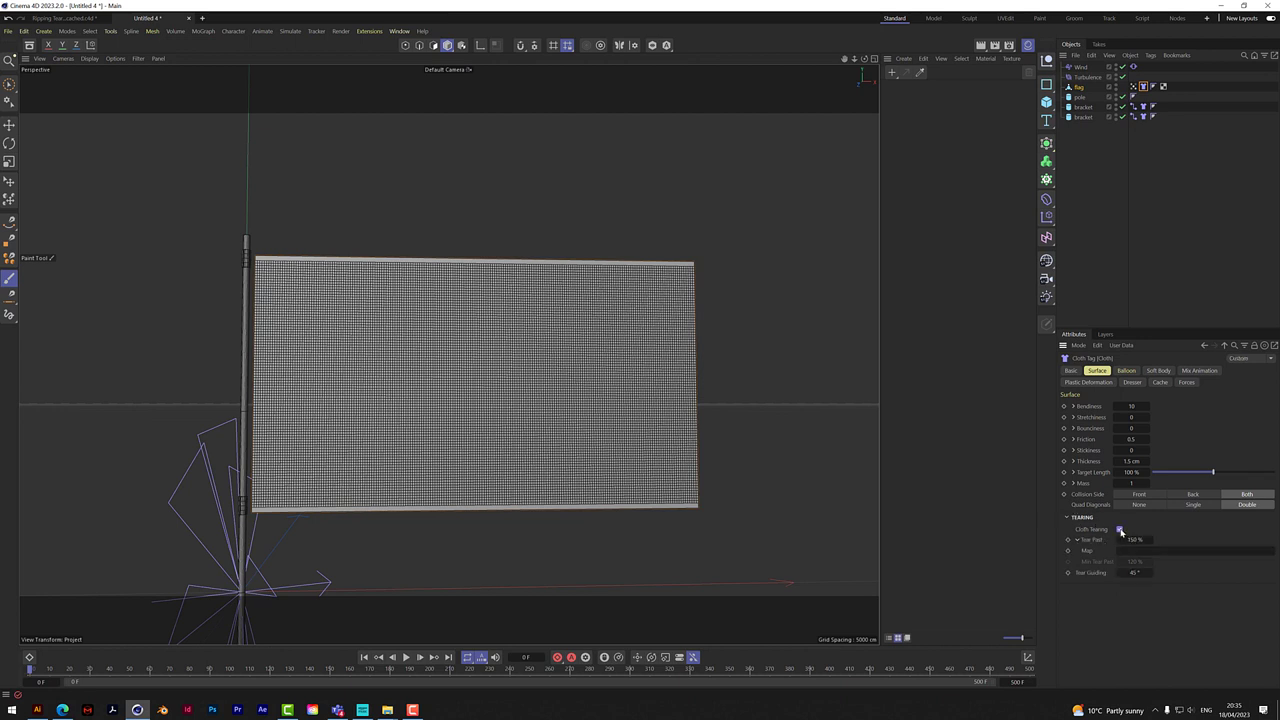
click(1134, 88)
Open the help for the Tear Past setting and read about its Map, Min Tear Past and Tear Guiding
right_click(1095, 546)
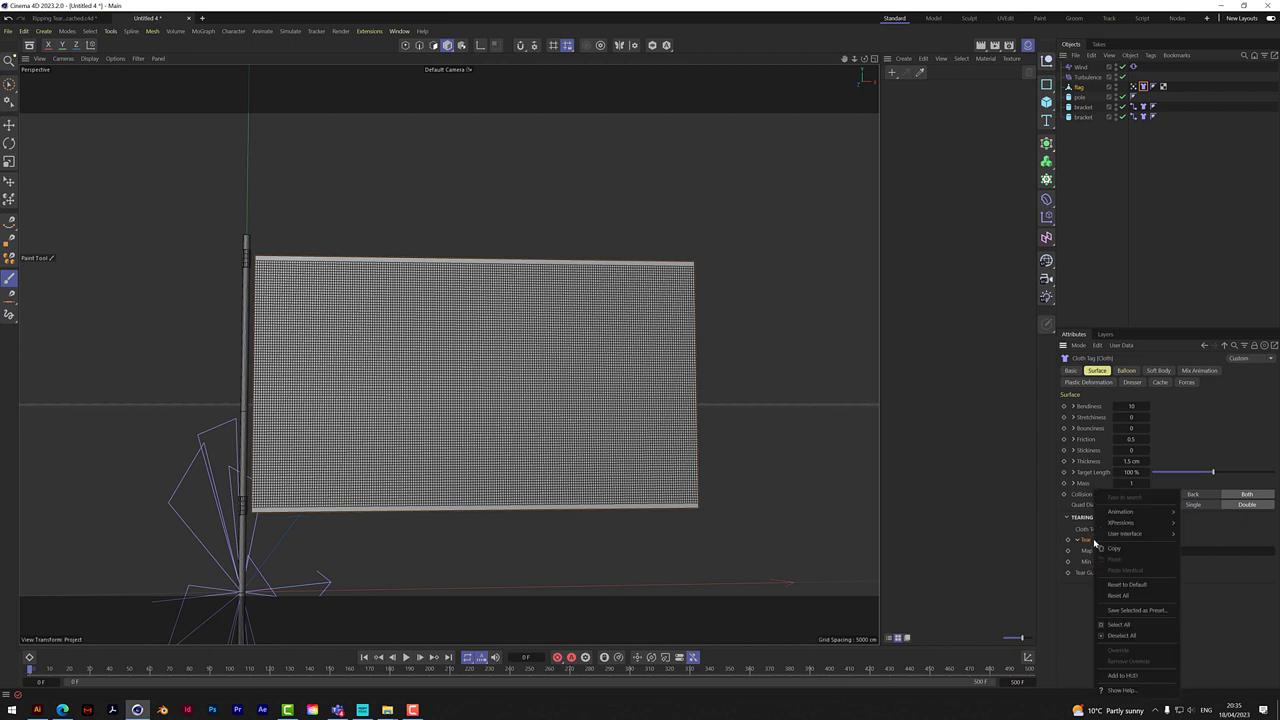
click(1119, 691)
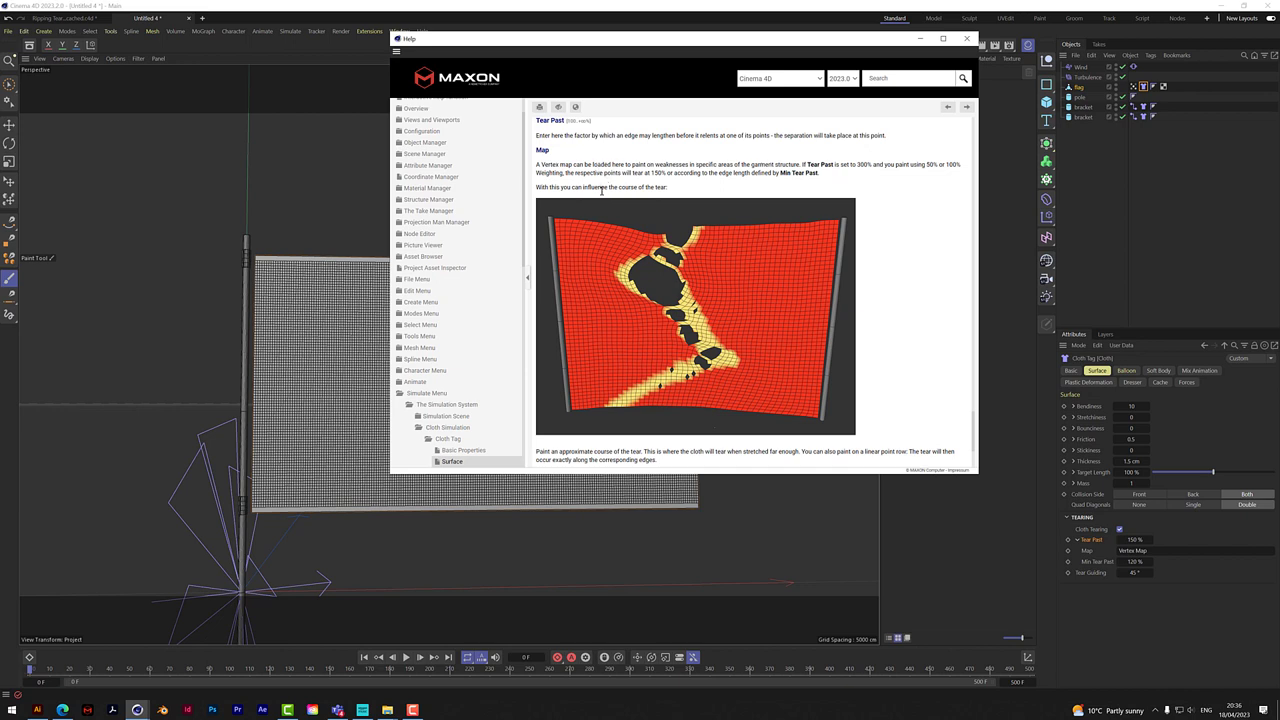
scroll(602, 190, down, 3)
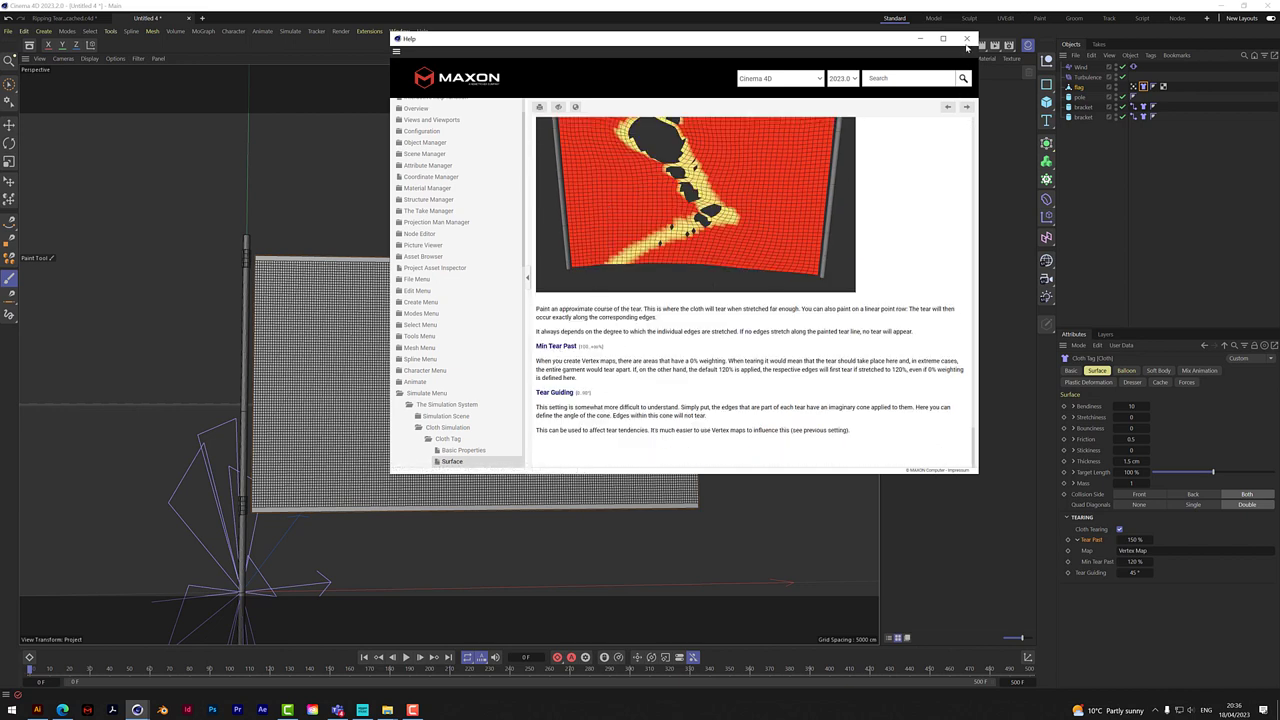
Set the flag cloth's Tear Past to 105 % and run the simulation with the vertex map displayed
click(966, 39)
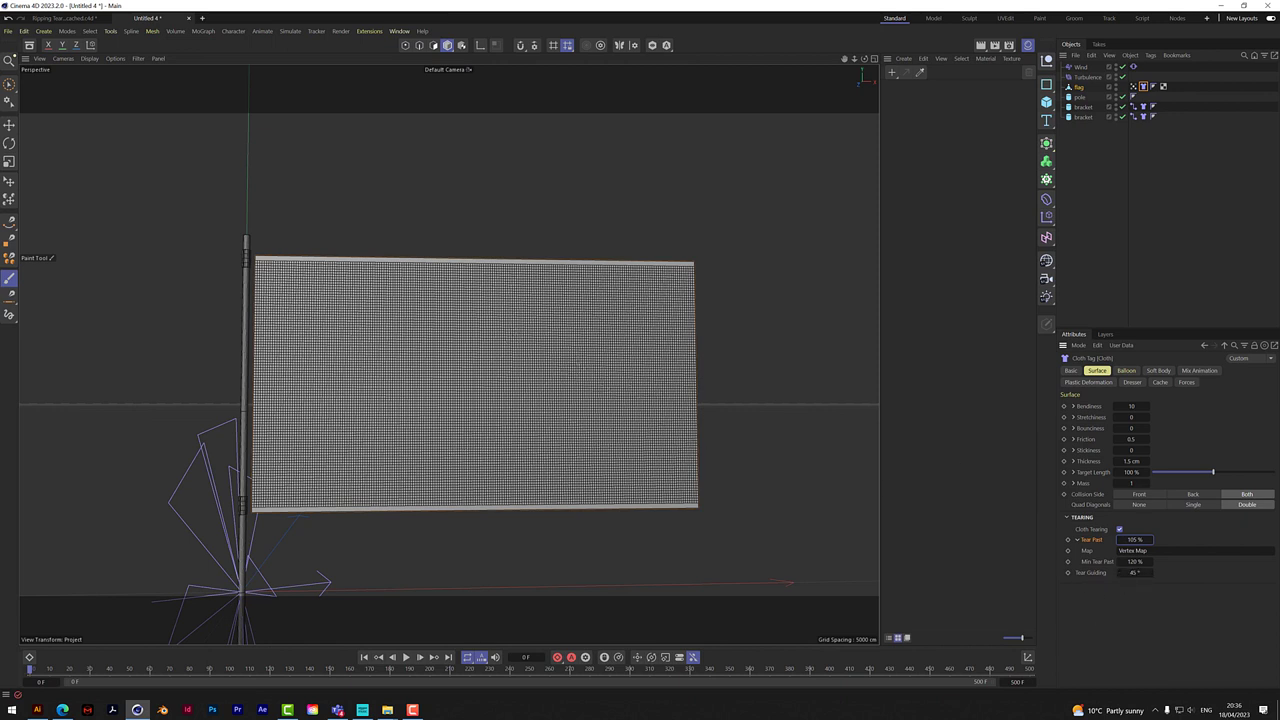
click(1135, 573)
click(1134, 87)
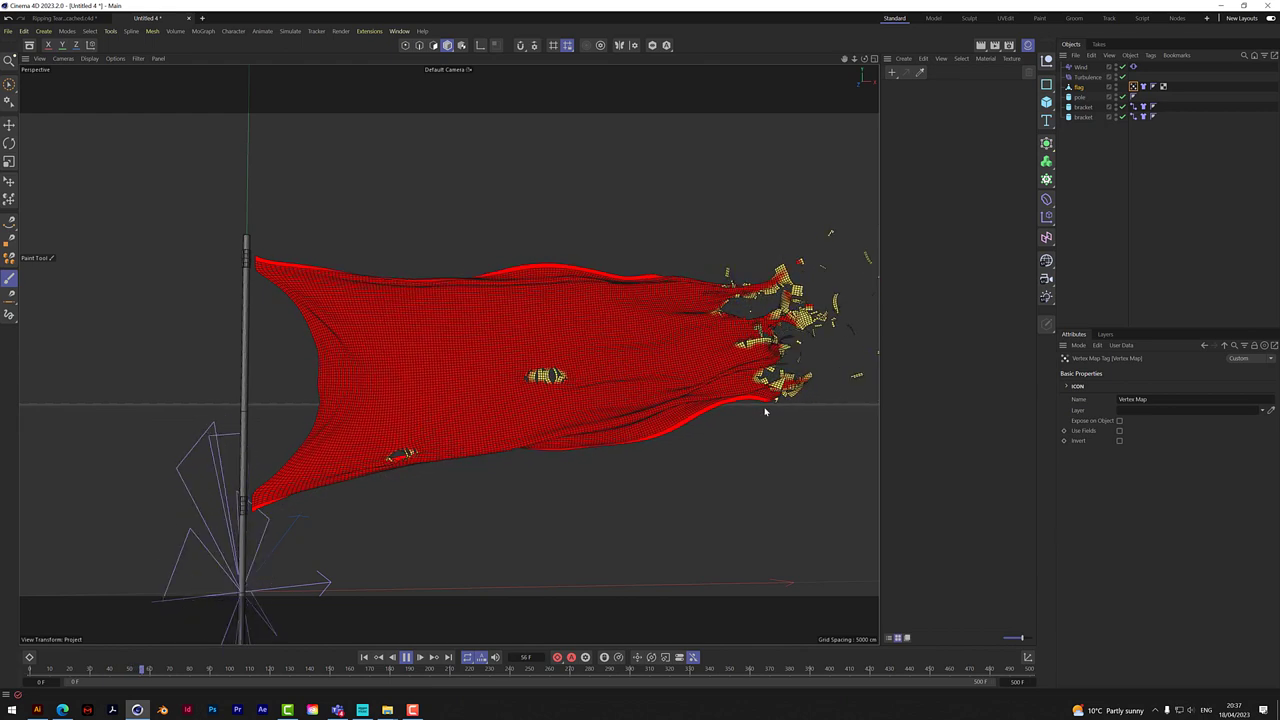
click(406, 657)
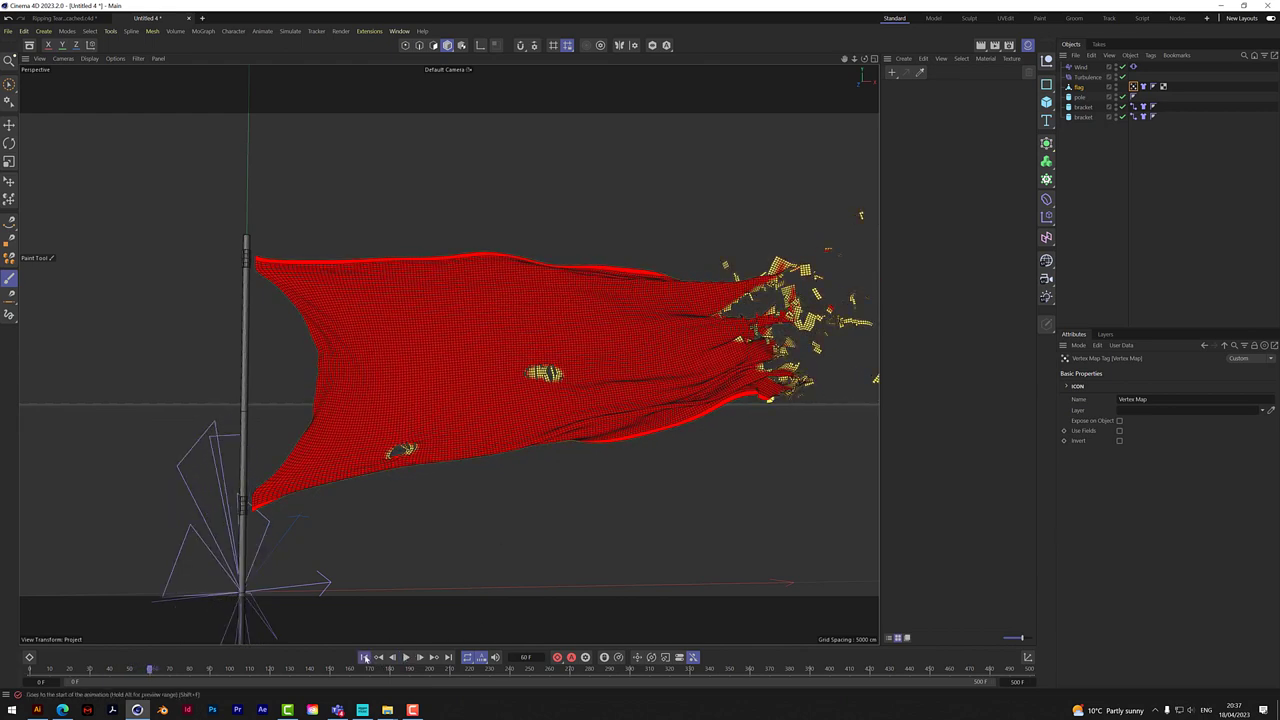
Return to the first frame and paint low-weight patches along the flag's lower and upper edges on the vertex map
click(364, 657)
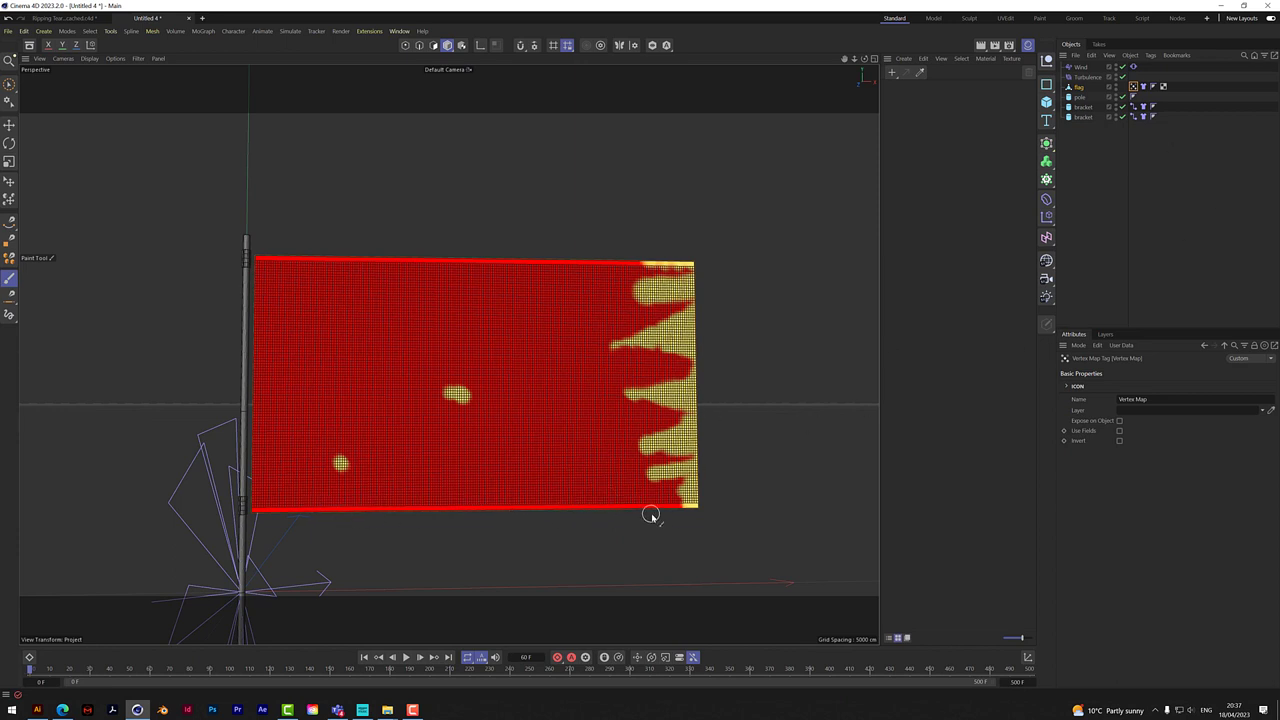
mouse_move(650, 510)
mouse_down()
mouse_move(449, 506)
mouse_move(338, 532)
mouse_up()
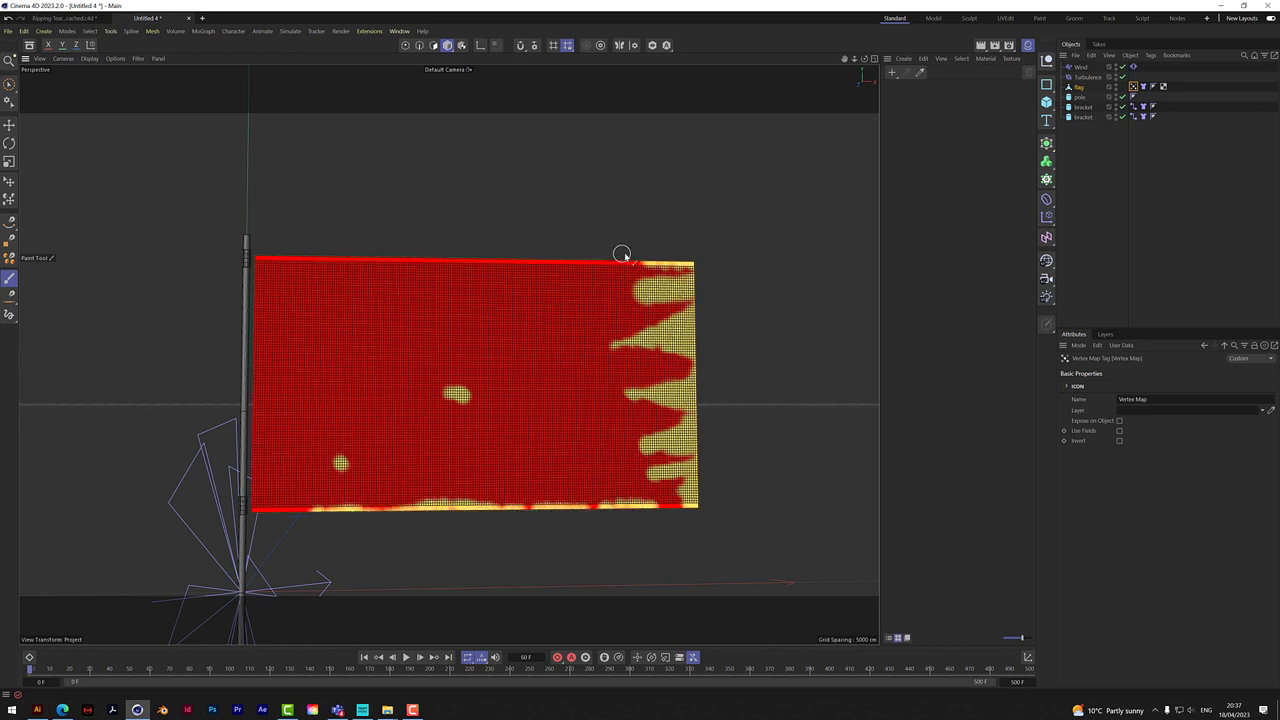
drag(617, 252, 308, 265)
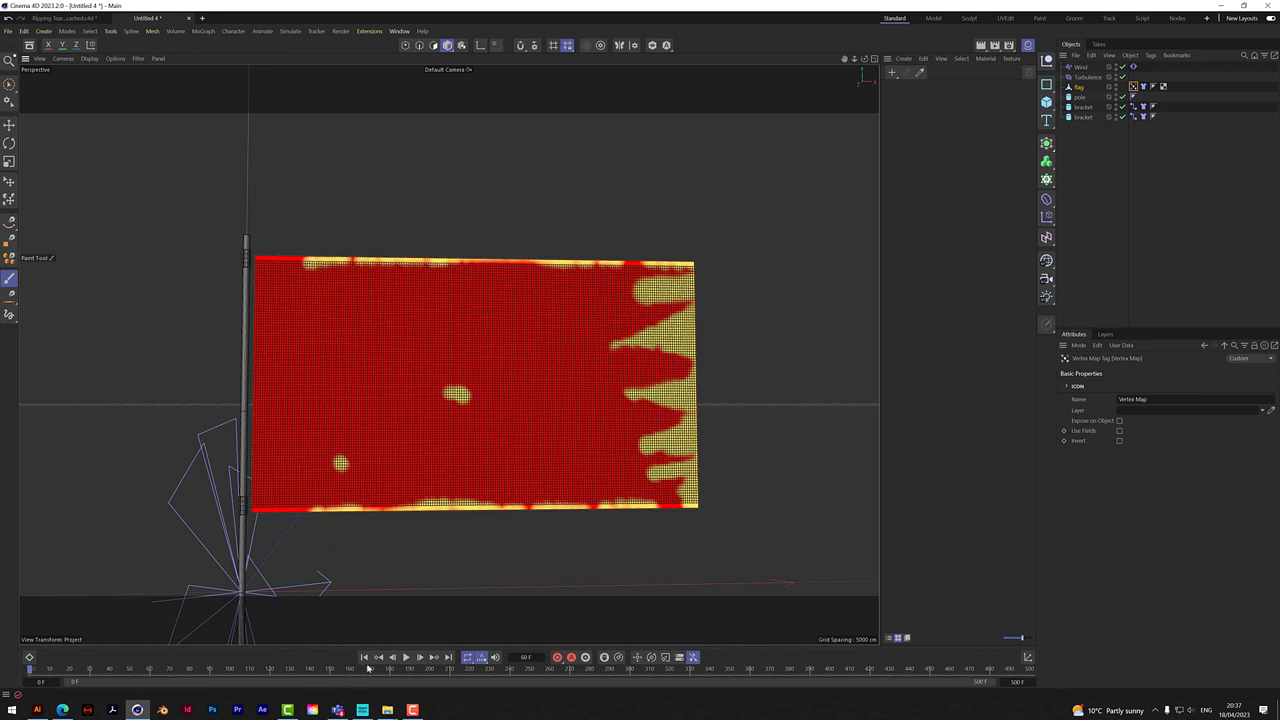
Run the tearing simulation from the first frame to check how the flag rips with the repainted edges
click(416, 657)
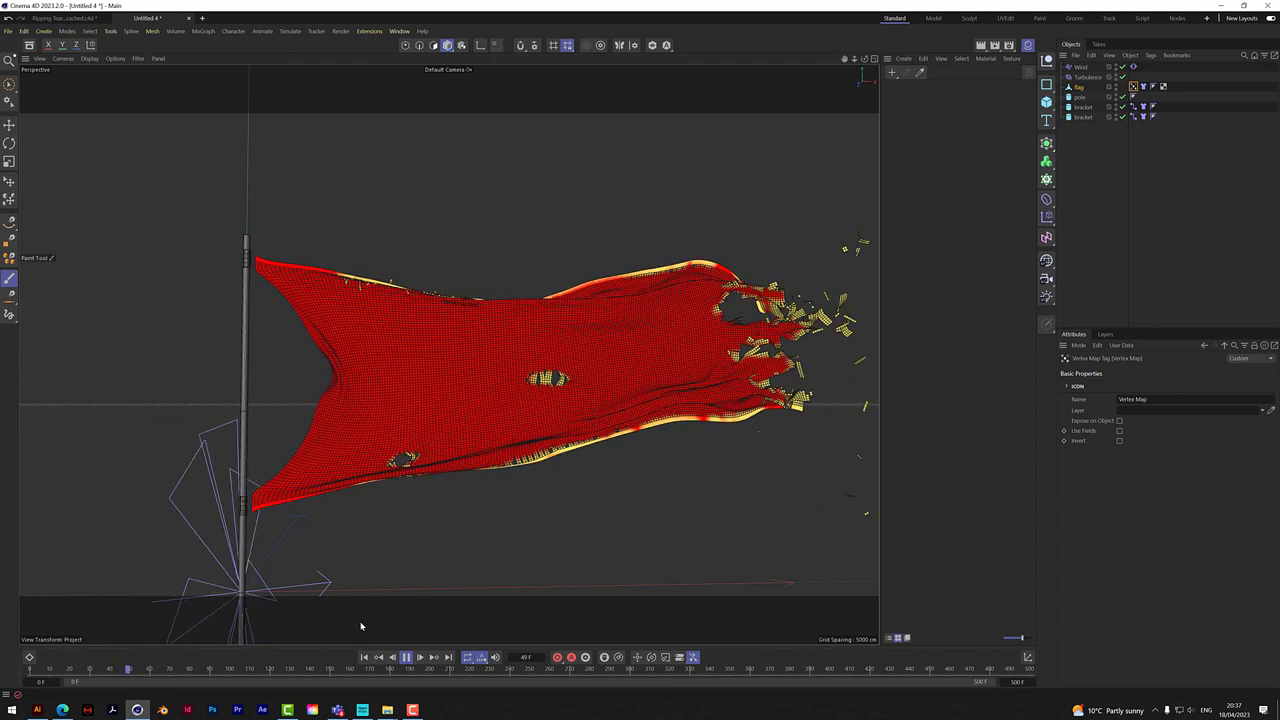
click(406, 657)
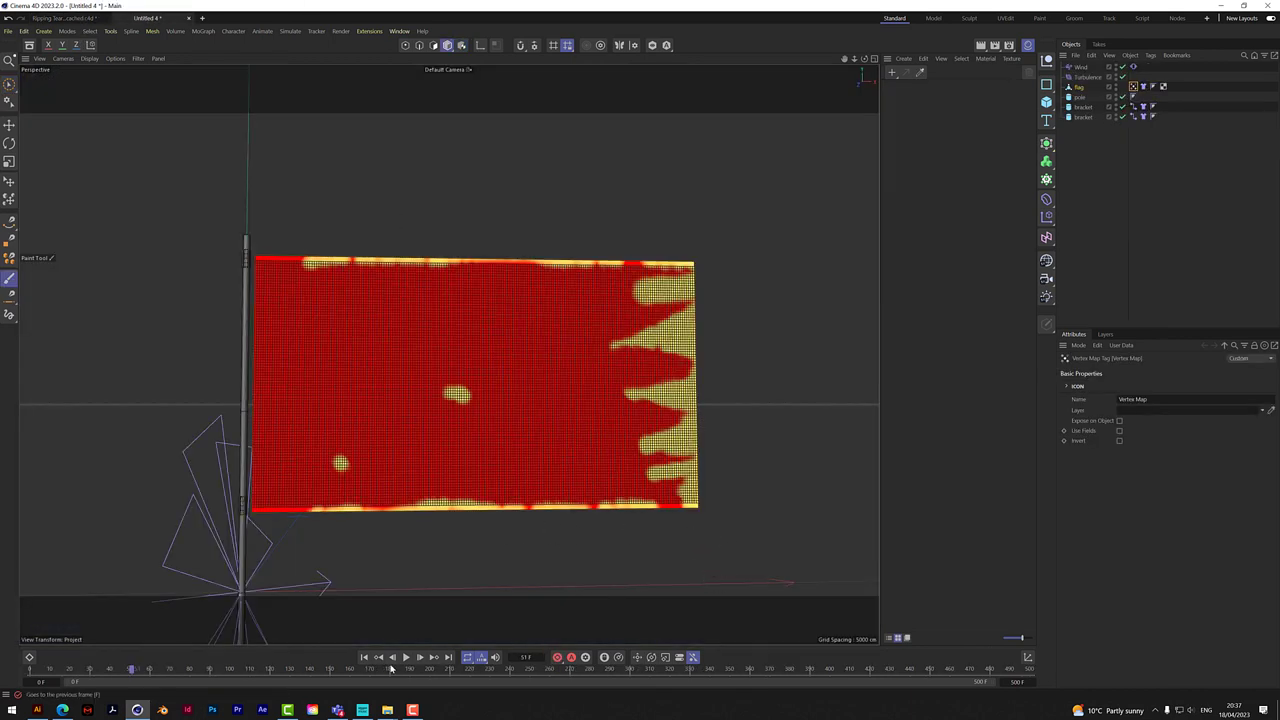
click(407, 657)
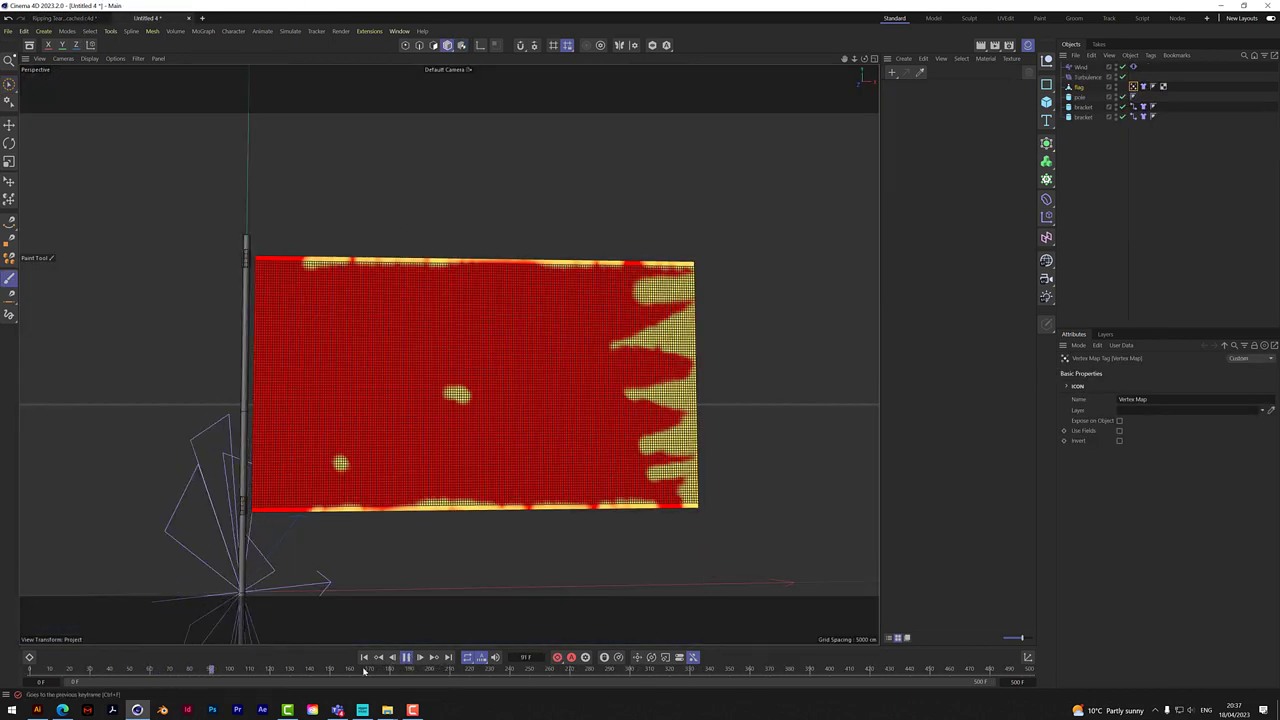
click(364, 657)
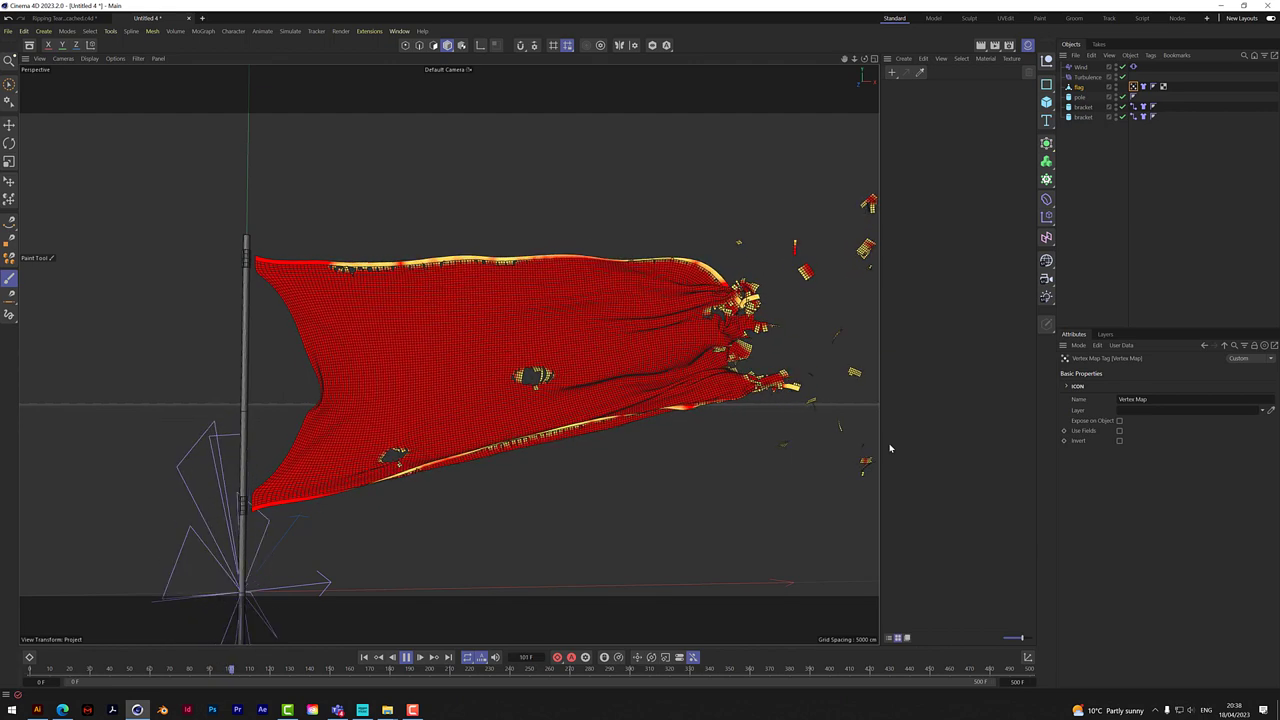
click(404, 657)
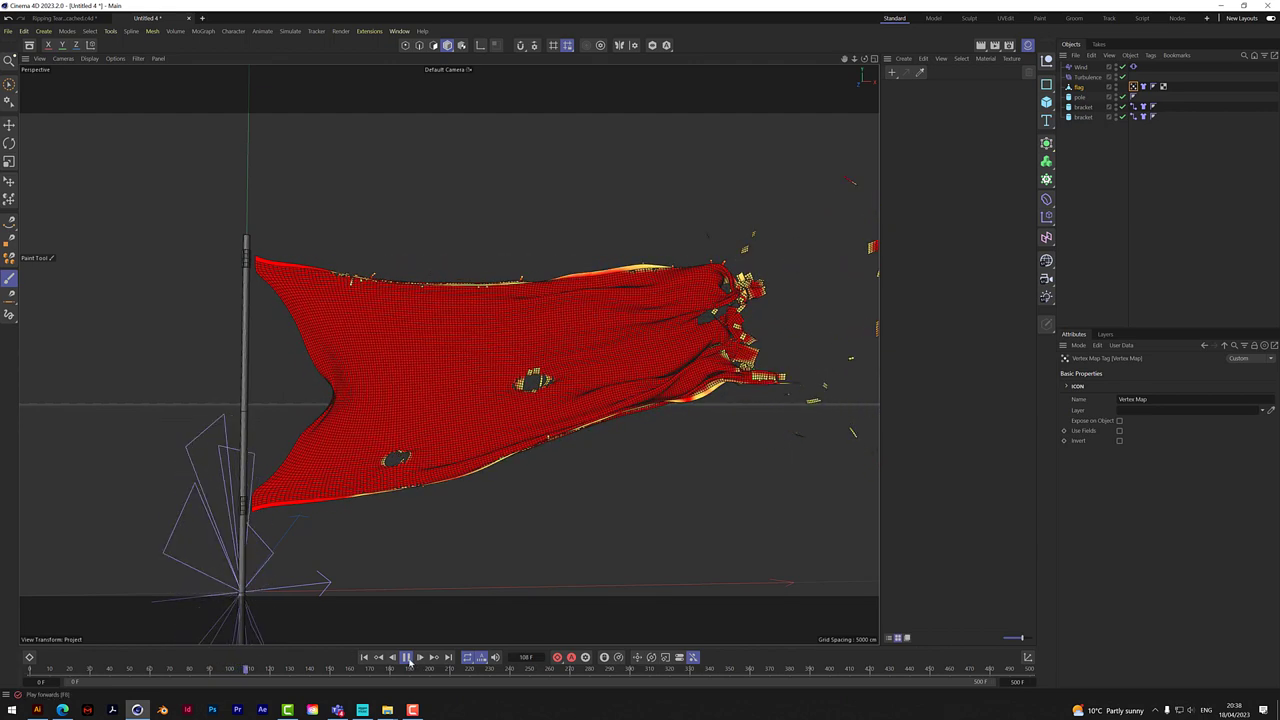
Deselect the flag, view the torn cloth from another angle and inspect the lower bracket's Connector tag and its connections
click(1109, 220)
drag(864, 59, 369, 197)
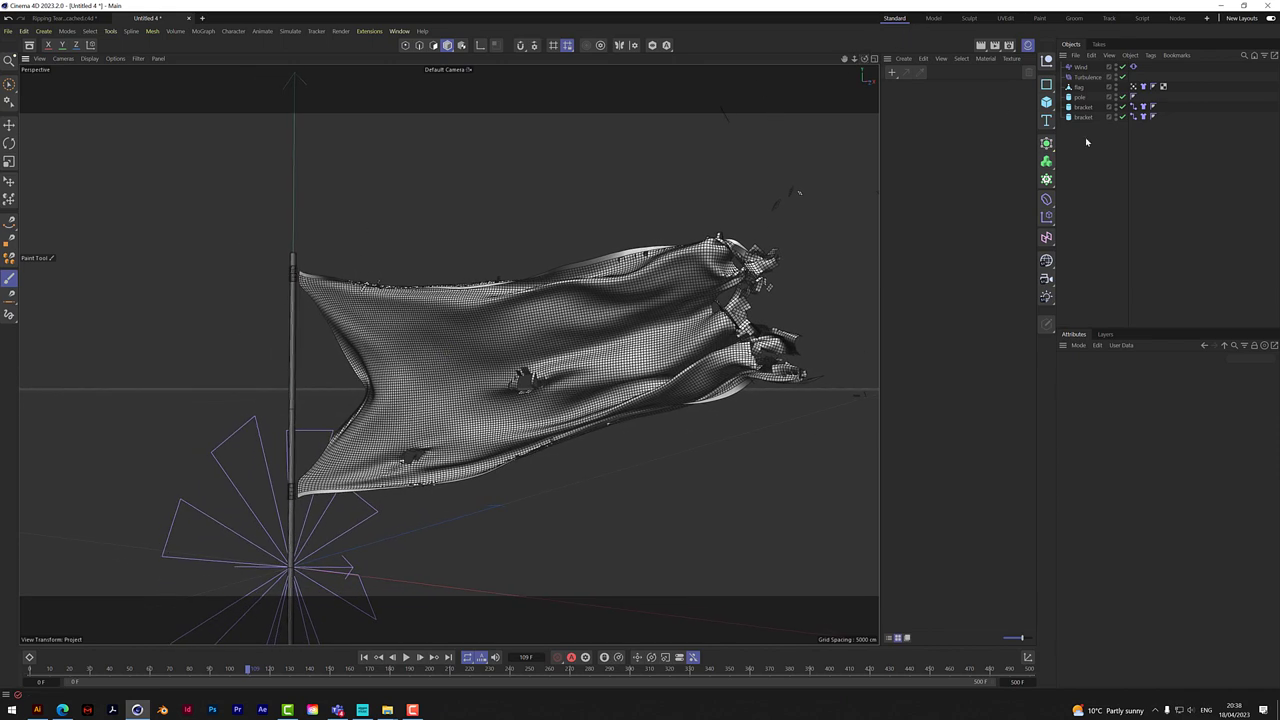
click(1134, 117)
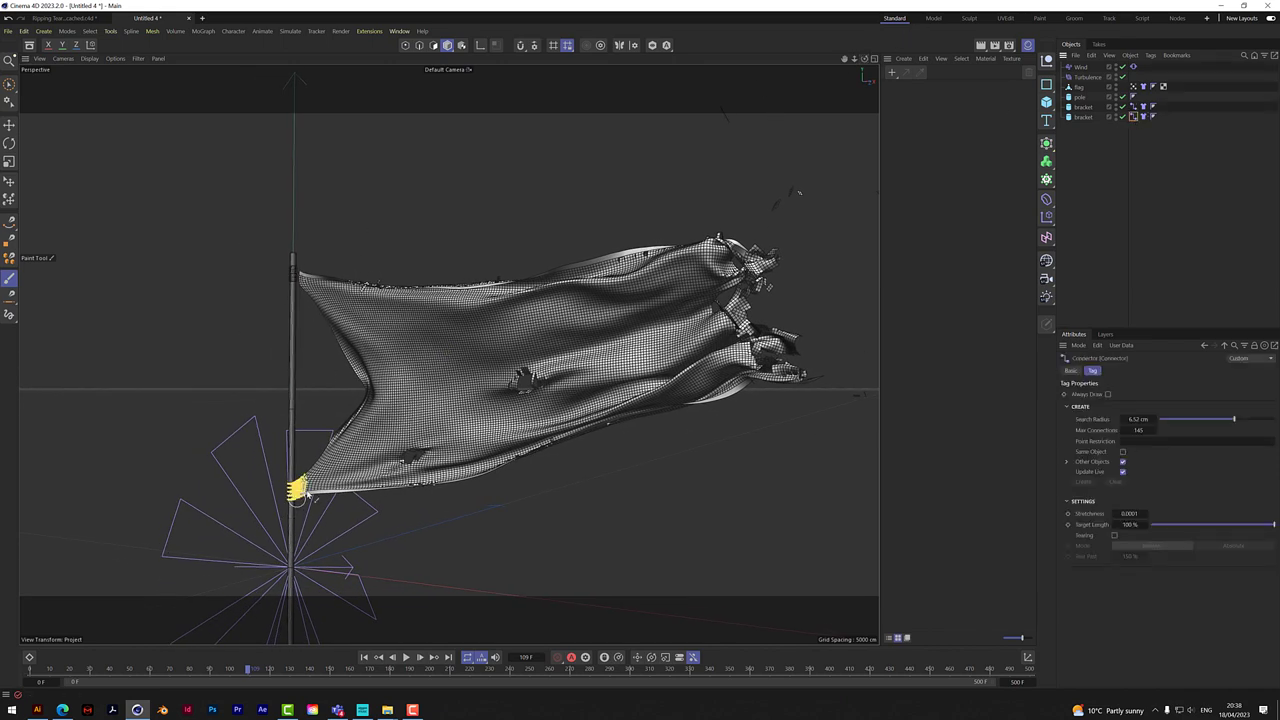
drag(864, 59, 751, 268)
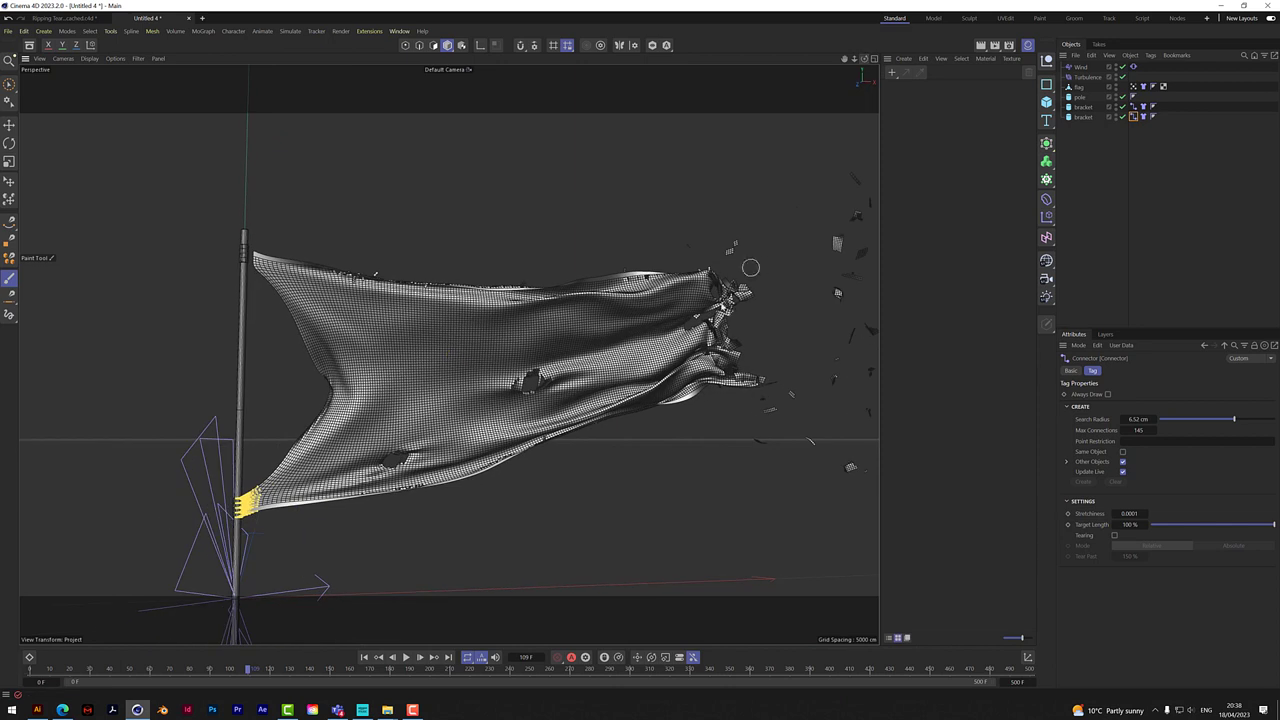